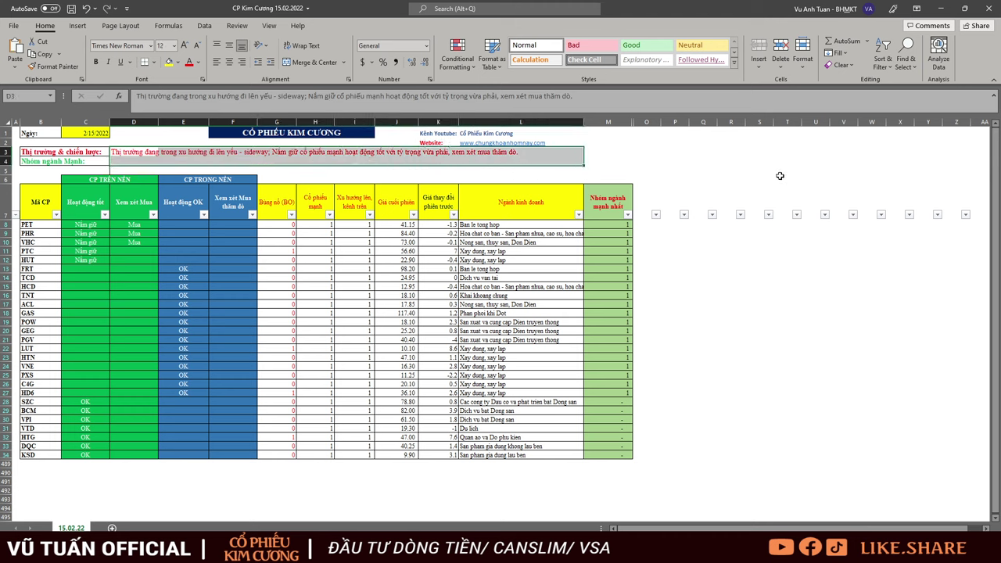
Switch to AmiBroker and display the daily chart of the VNINDEX symbol.
click(834, 359)
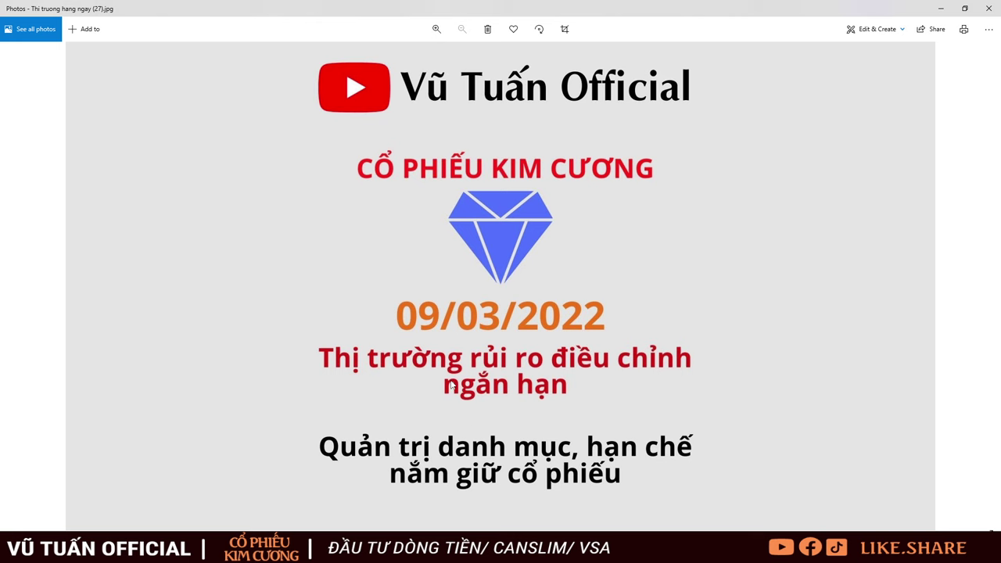
click(941, 9)
key(alt+Tab)
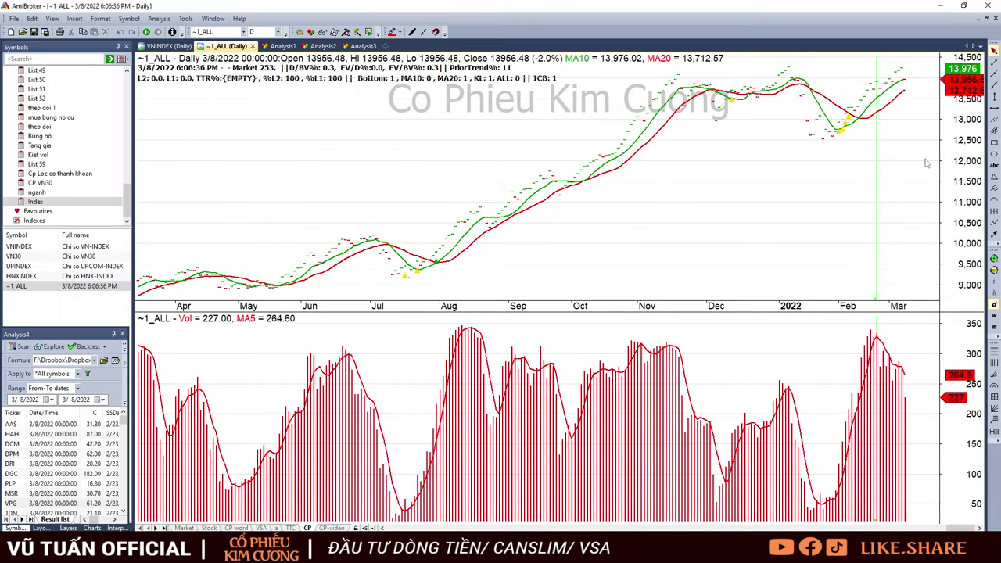
click(28, 248)
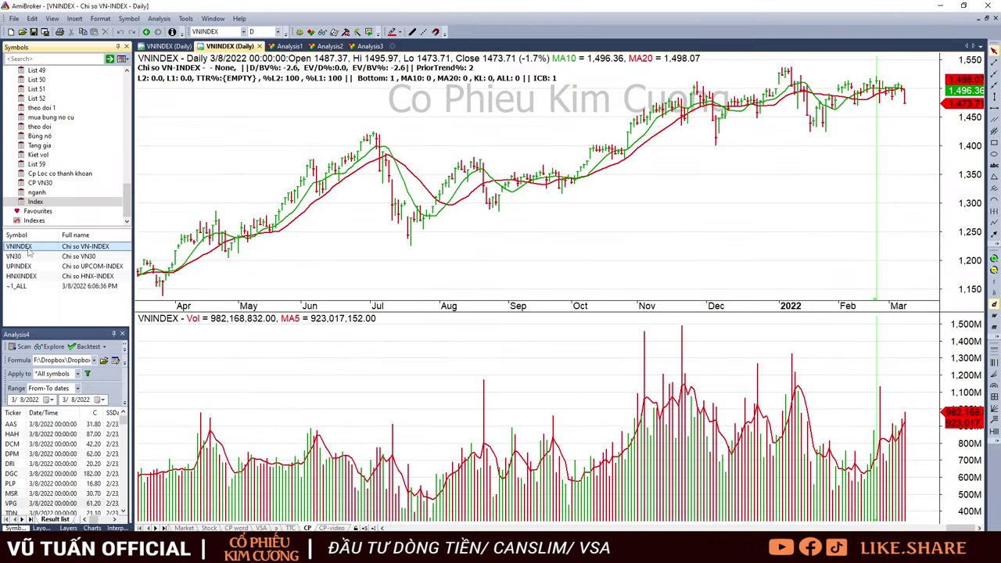
click(911, 113)
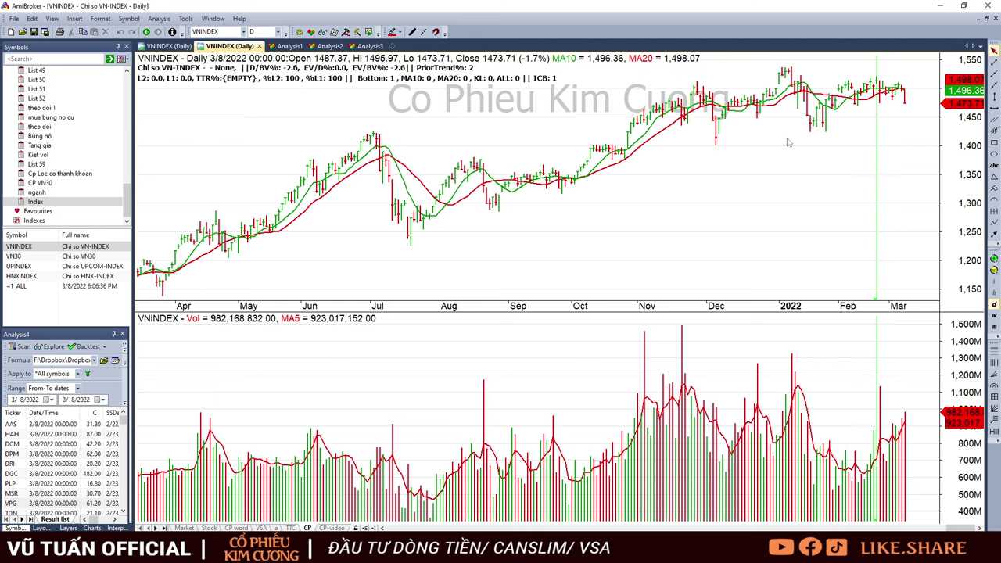
Draw a rising arrow beneath the VNINDEX price lows from late July 2021 to March 2022, then delete it.
click(994, 234)
mouse_move(437, 237)
mouse_down()
mouse_move(820, 161)
mouse_move(905, 109)
mouse_up()
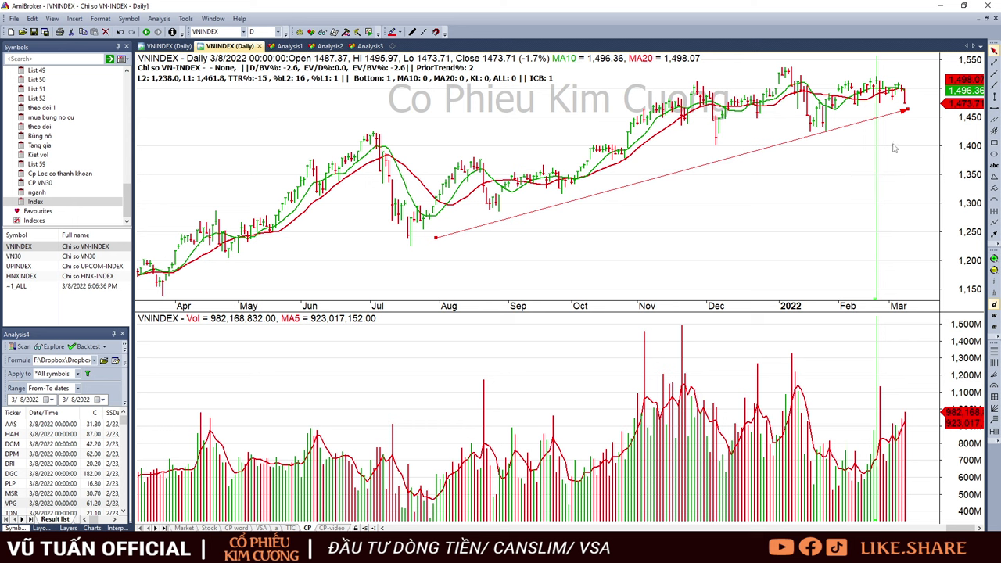
key(Delete)
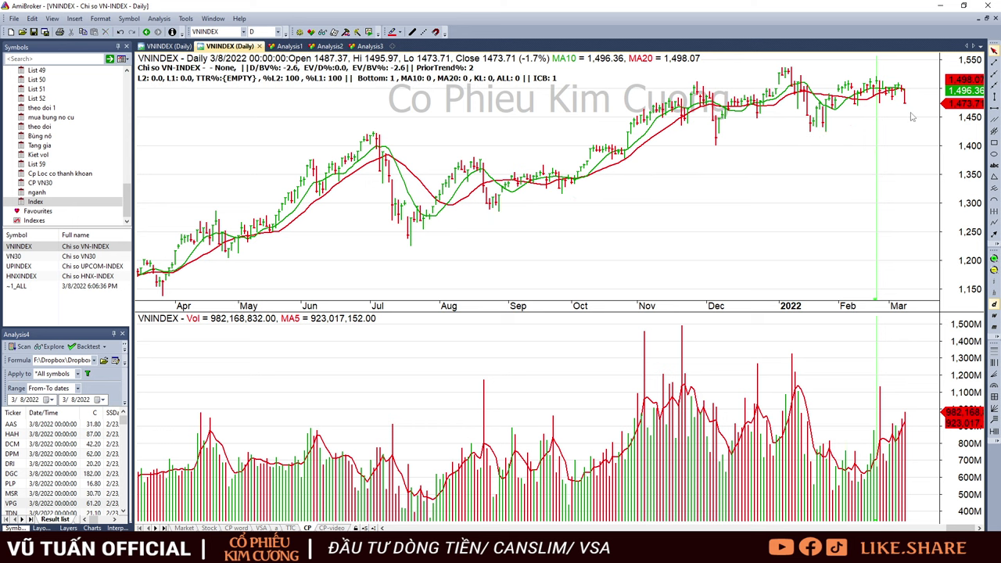
Draw a nearly horizontal arrow at about 1,517 from the January 2022 high to the late-February 2022 high.
click(995, 235)
click(995, 235)
drag(796, 77, 867, 78)
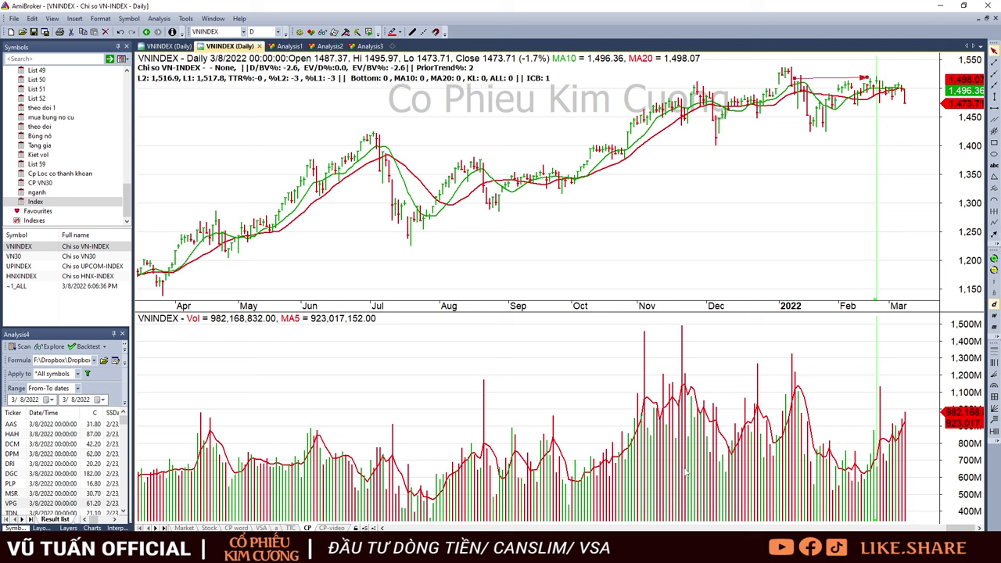
Examine the VNINDEX volume bars from late November 2021 through late February 2022.
click(661, 465)
drag(687, 460, 871, 470)
click(795, 448)
click(834, 486)
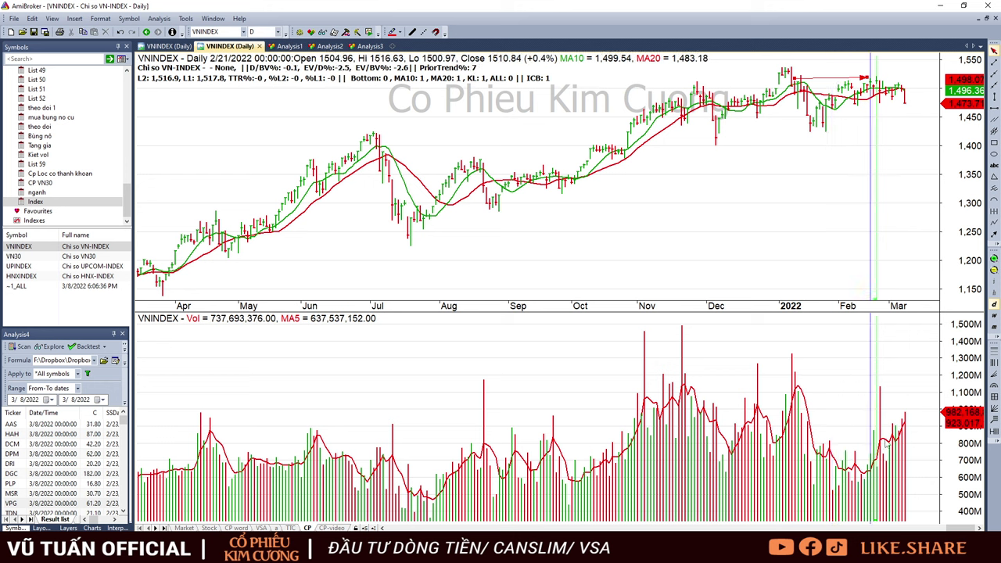
click(868, 446)
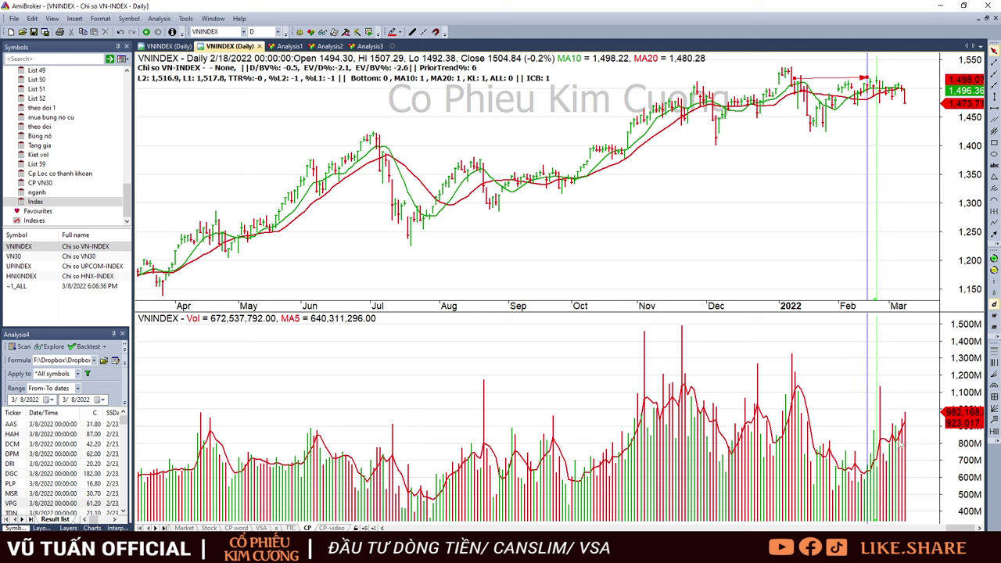
mouse_move(893, 444)
Inspect the VNINDEX daily bars at the January 2022 lows, in early February and from late February to 2 March.
click(823, 119)
click(811, 121)
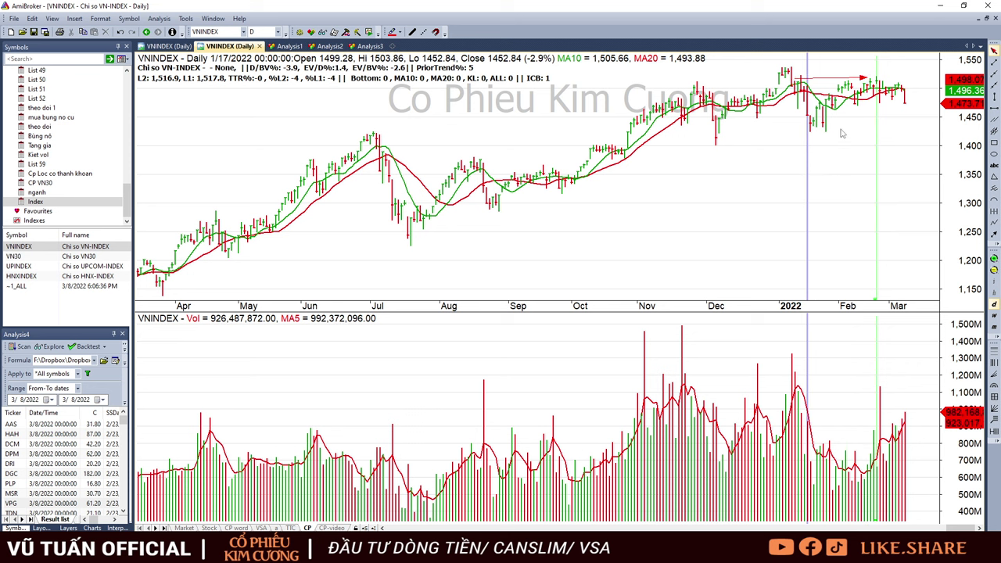
click(845, 133)
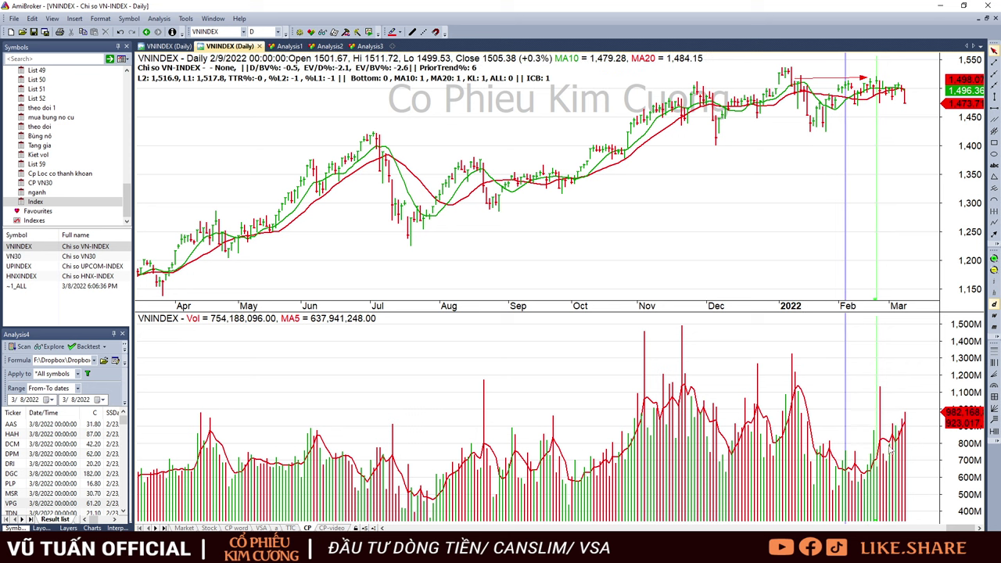
click(886, 440)
click(884, 435)
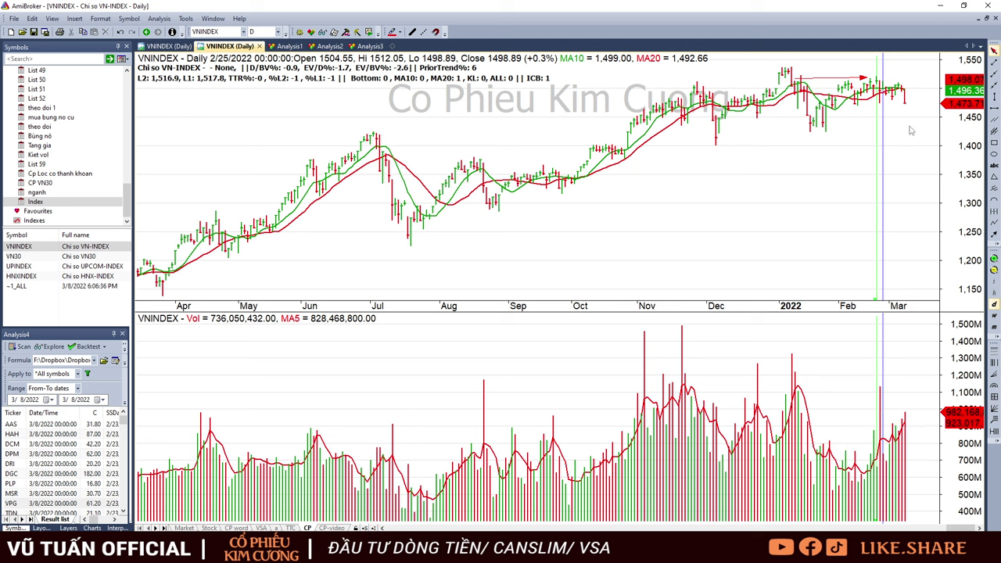
click(888, 107)
click(892, 105)
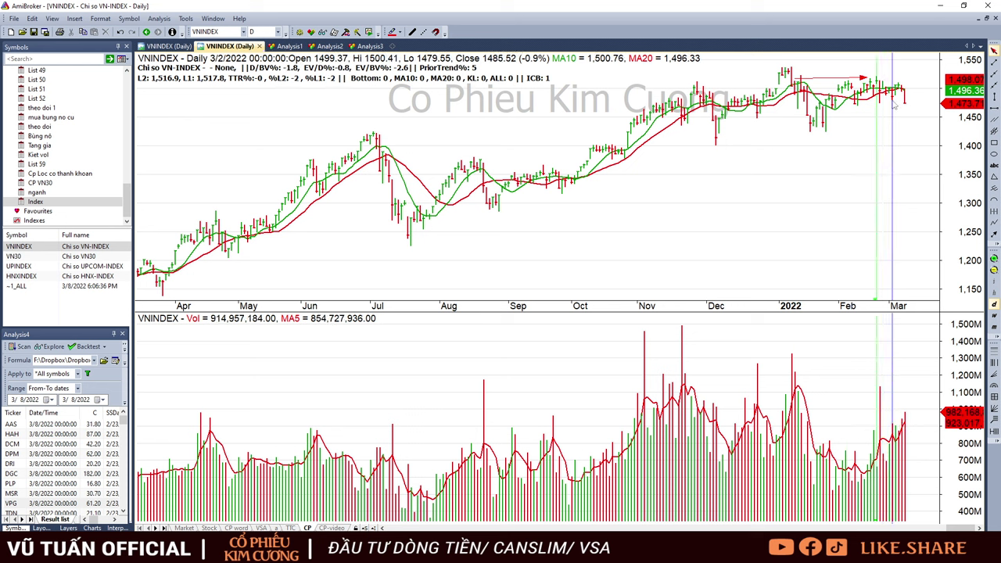
Draw a steep rising arrow from below the early-March 2022 price bars to just above the 1,500 level.
click(931, 115)
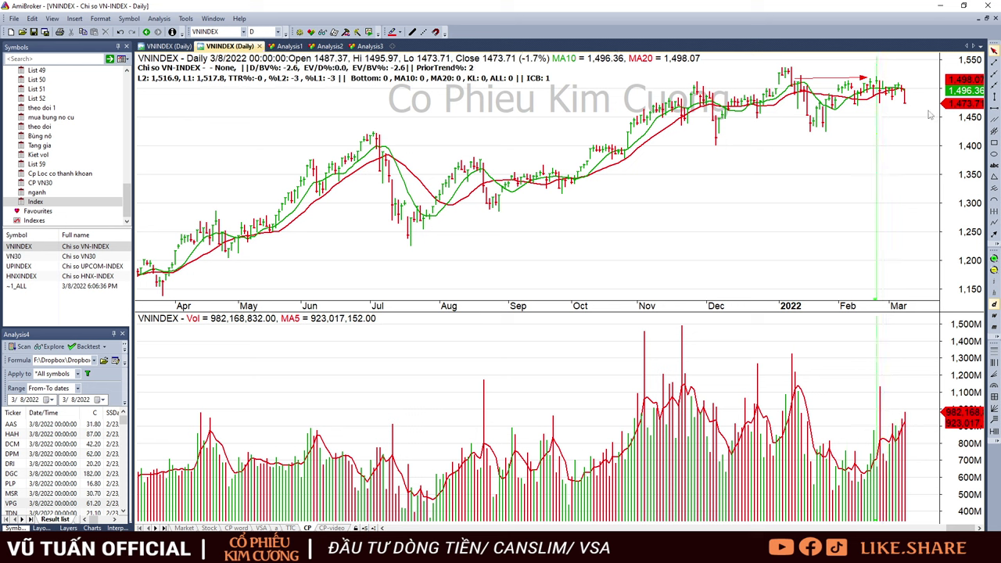
click(994, 234)
drag(900, 126, 936, 80)
Examine the VNINDEX volume and price bars day by day from 23 February to 8 March 2022.
click(880, 460)
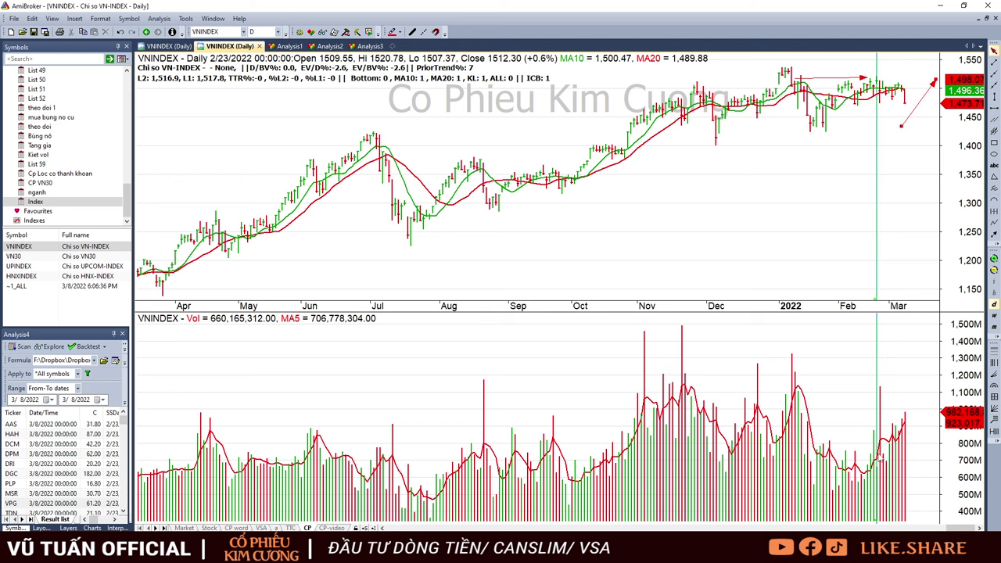
click(889, 458)
click(879, 446)
click(884, 444)
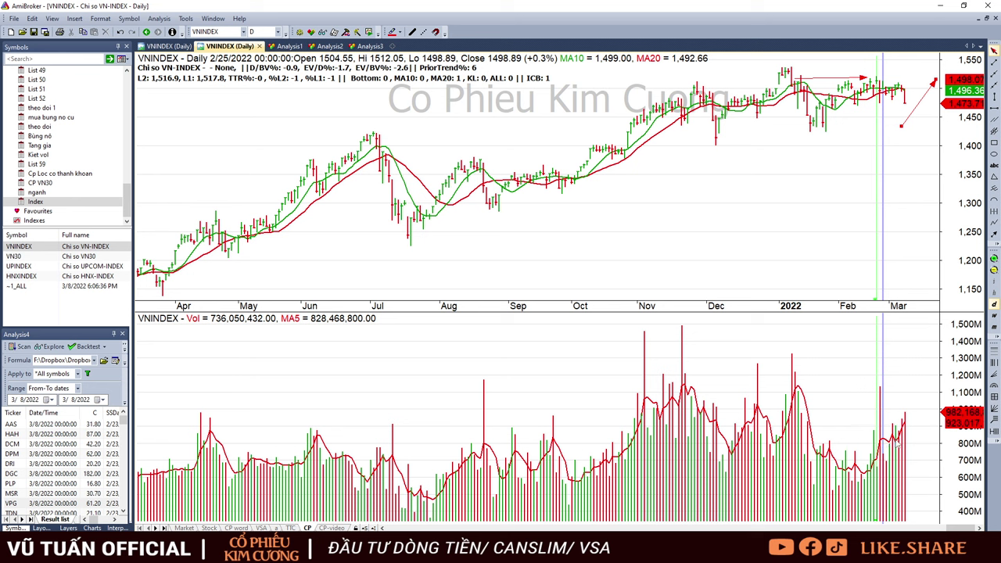
click(896, 446)
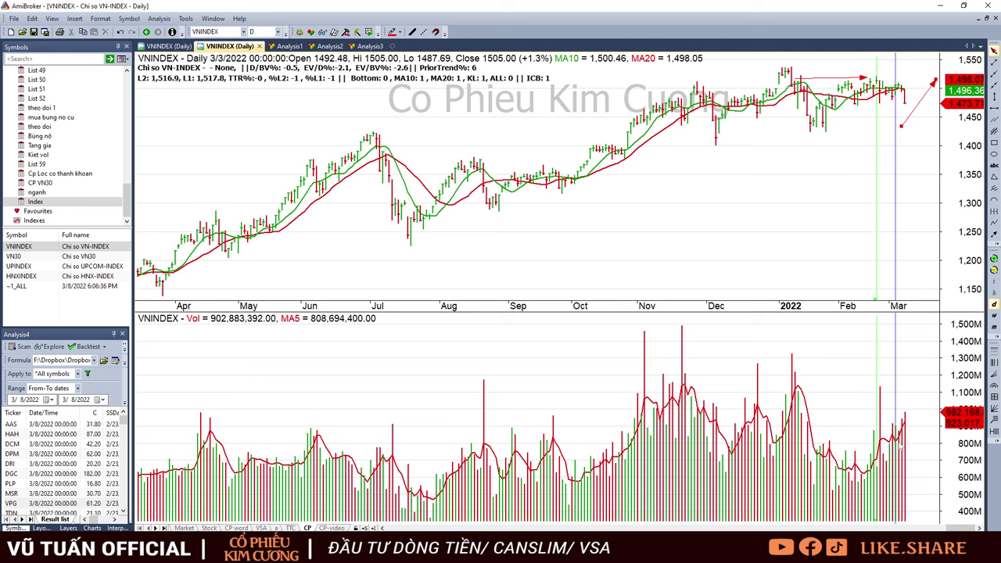
click(904, 109)
click(890, 98)
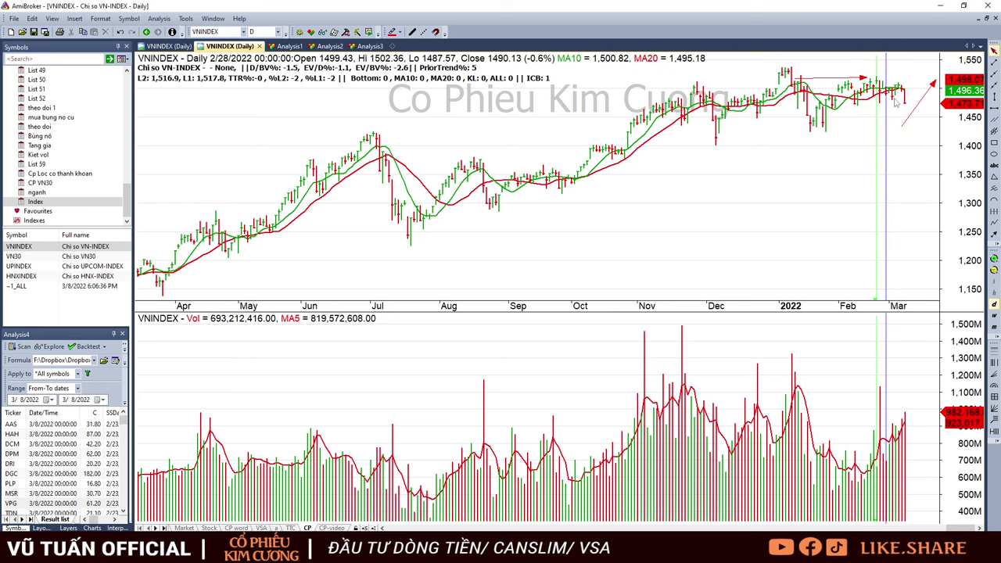
click(893, 104)
click(909, 106)
click(901, 114)
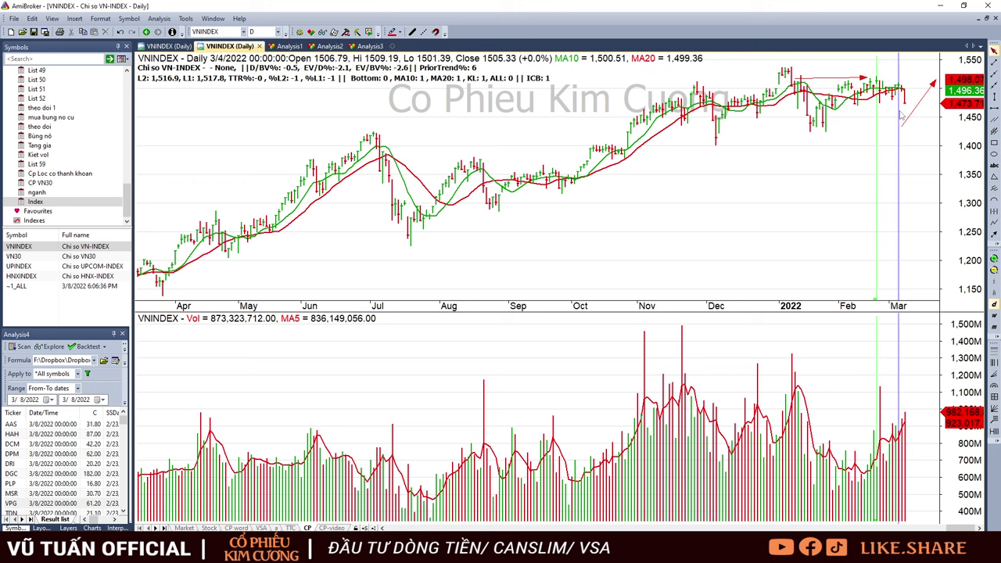
click(907, 108)
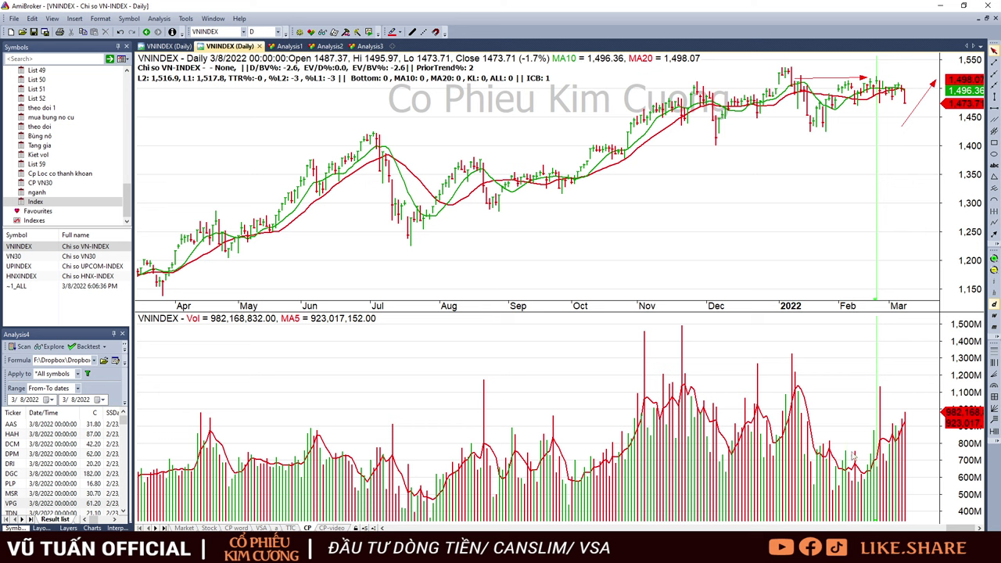
drag(870, 466, 900, 438)
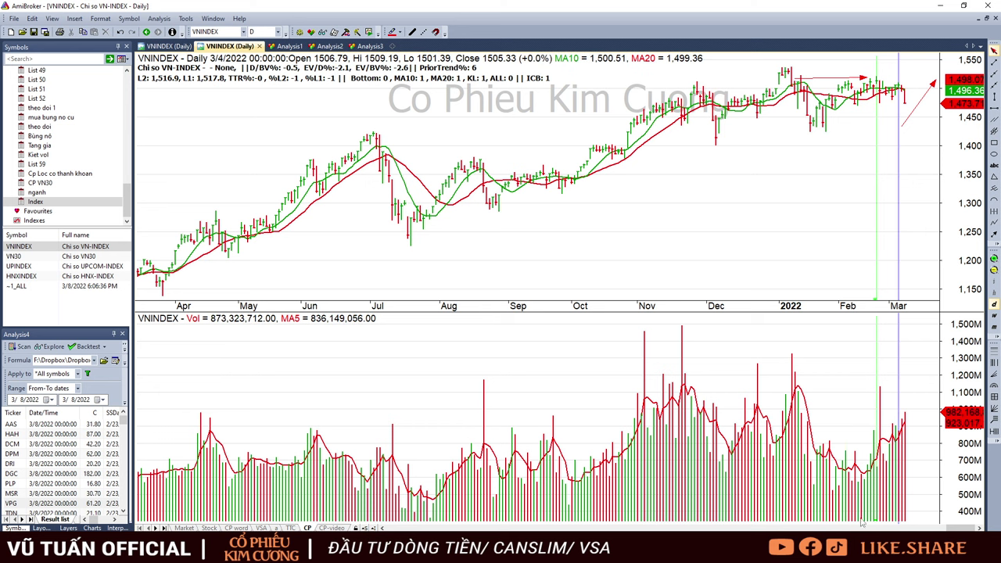
Review how VNINDEX price and volume behaved during the January–February 2021 and July 2021 declines.
drag(970, 529, 956, 529)
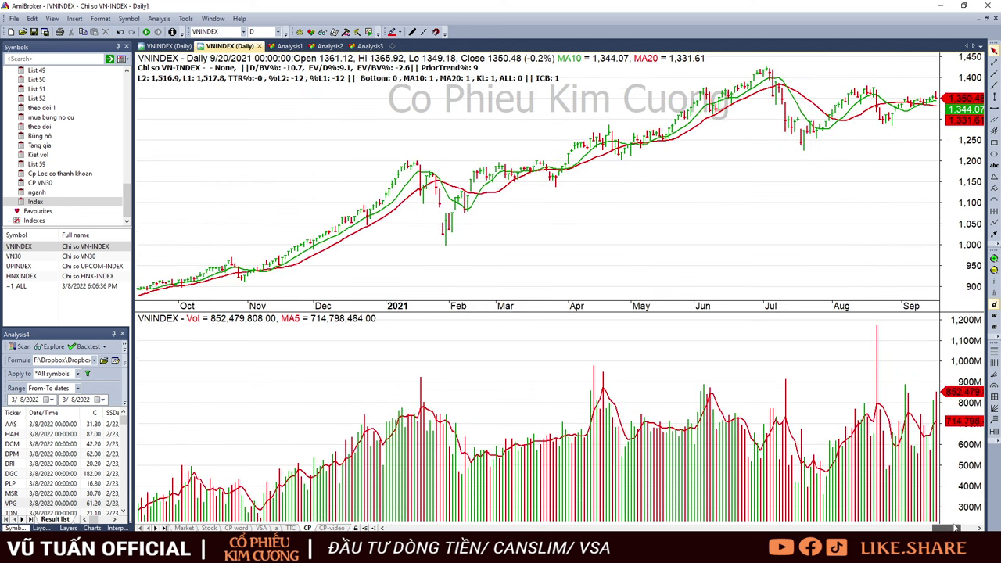
drag(408, 200, 435, 212)
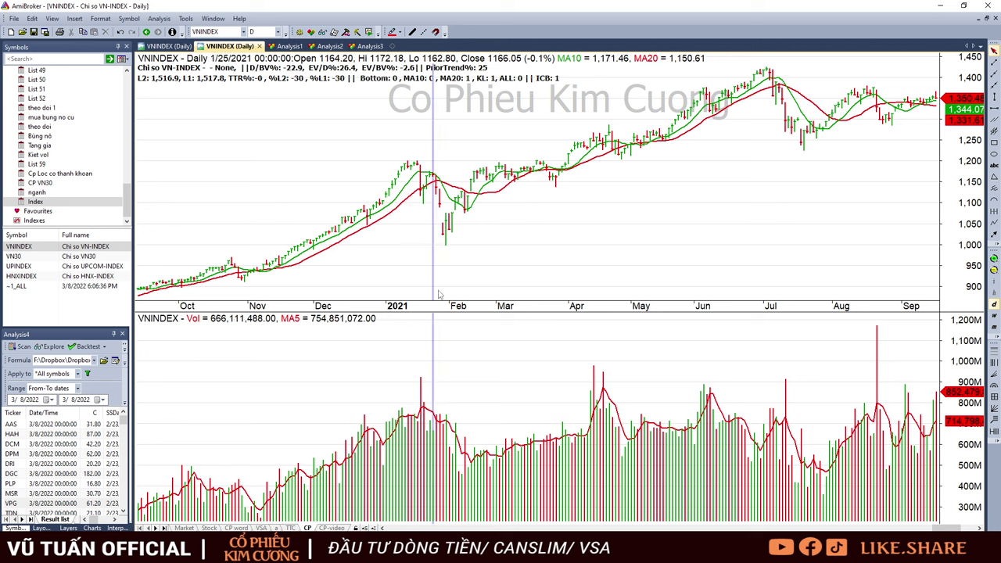
drag(421, 453, 463, 479)
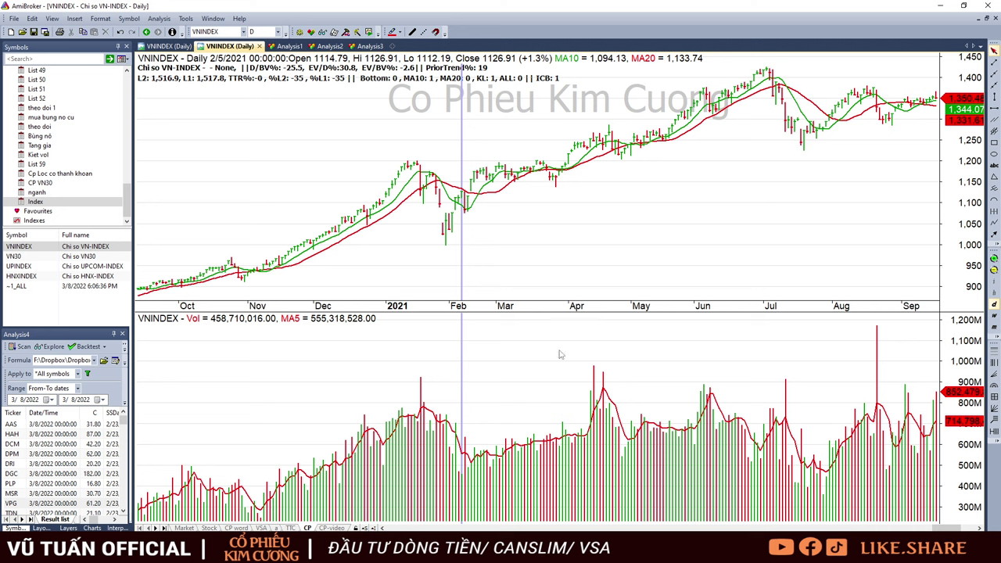
click(765, 91)
click(777, 478)
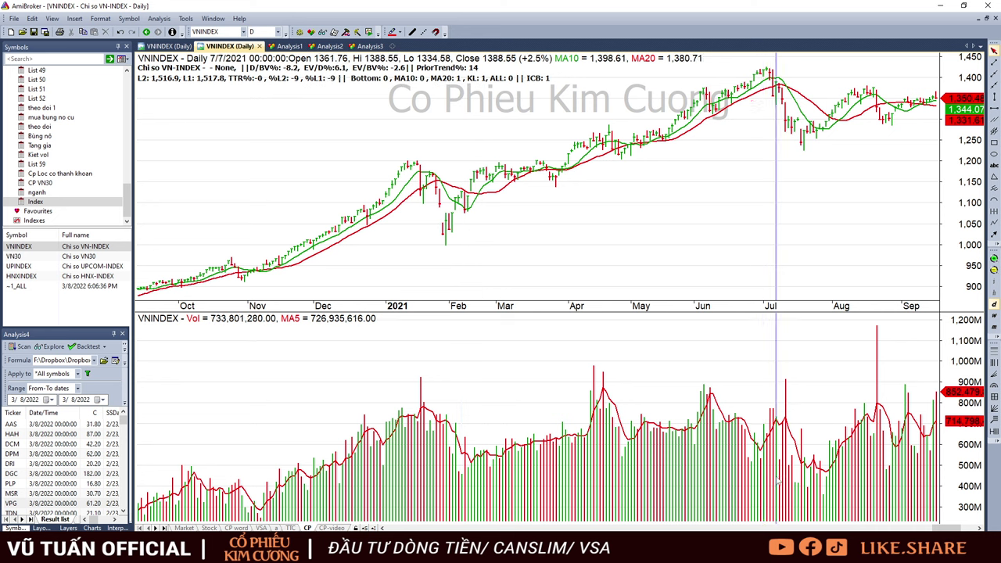
click(796, 478)
click(814, 494)
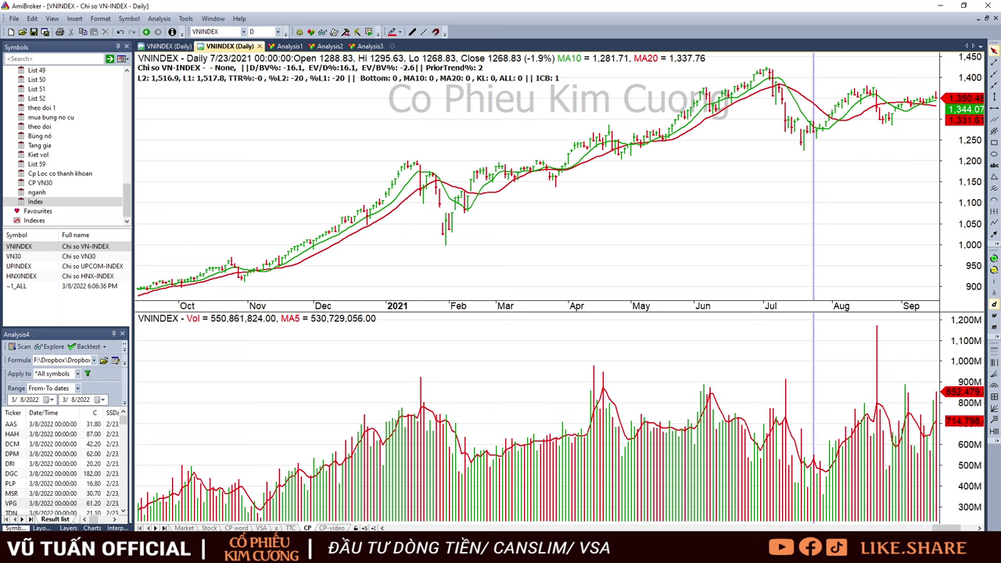
Return to the latest VNINDEX data and examine the daily bars from 20 January to 8 March 2022.
drag(917, 529, 966, 529)
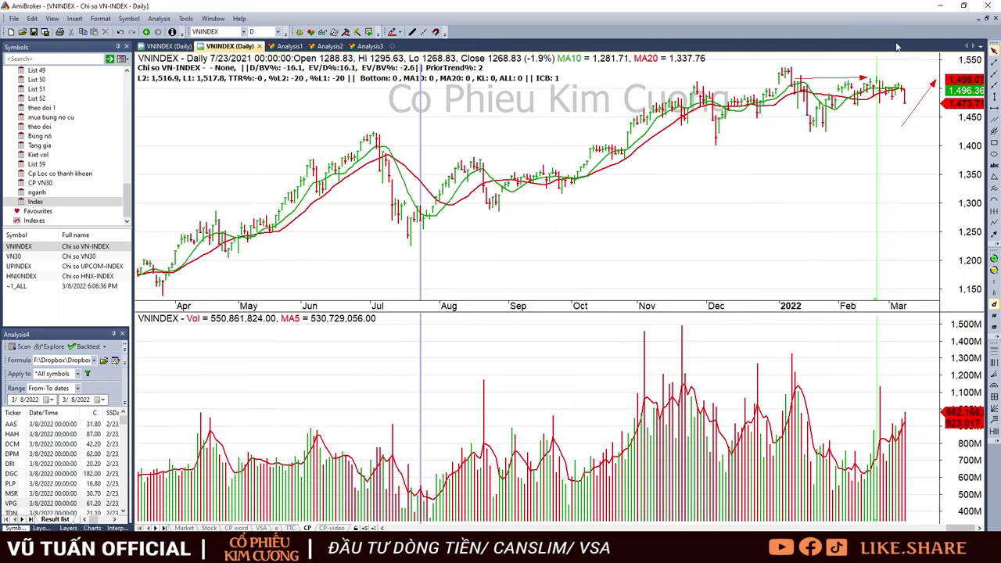
mouse_move(831, 155)
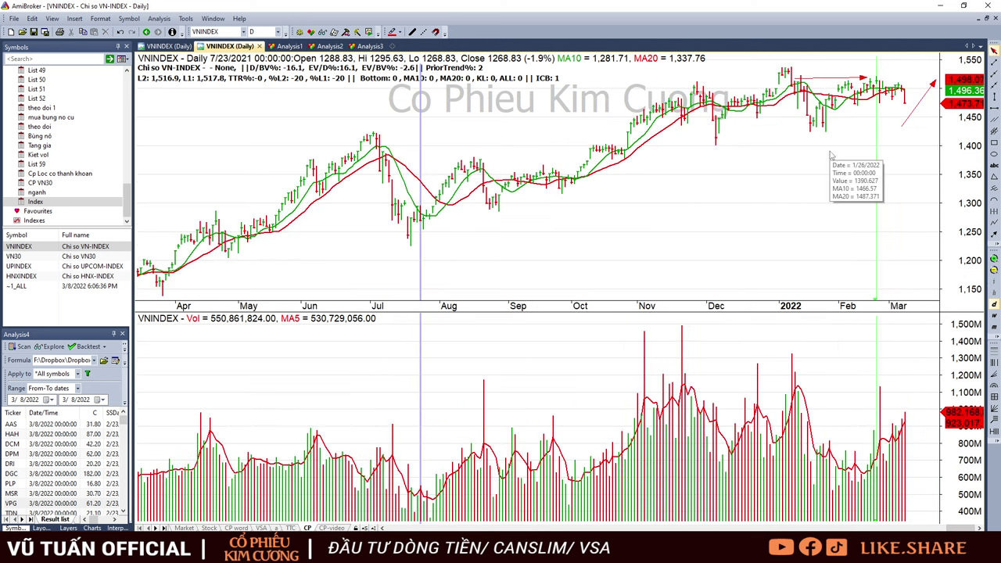
click(819, 115)
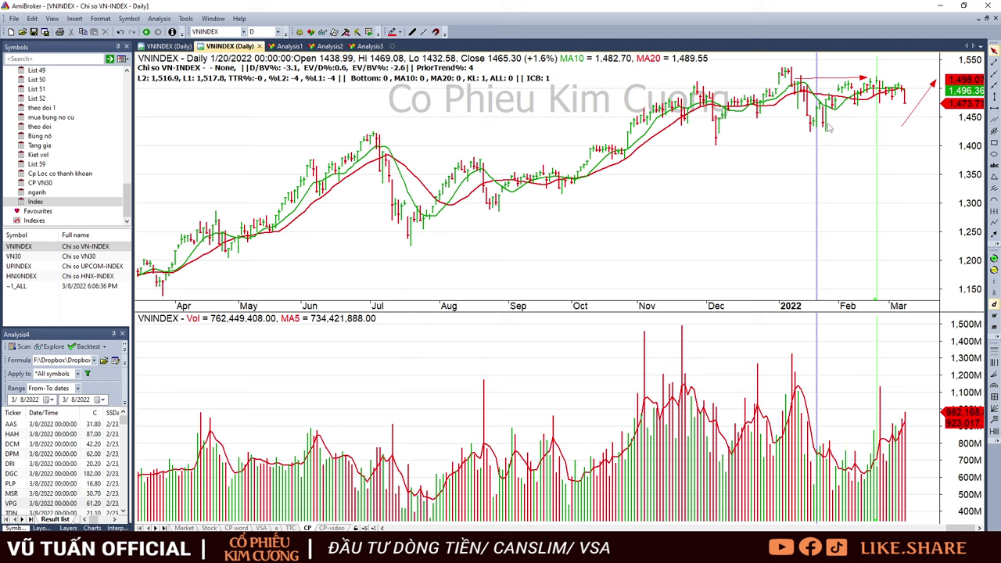
click(840, 112)
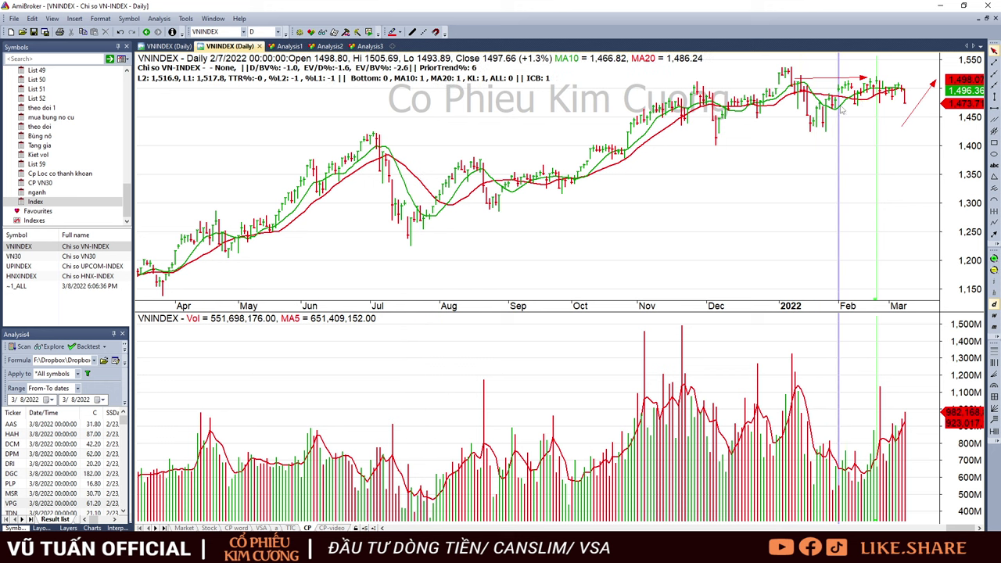
click(869, 111)
click(893, 107)
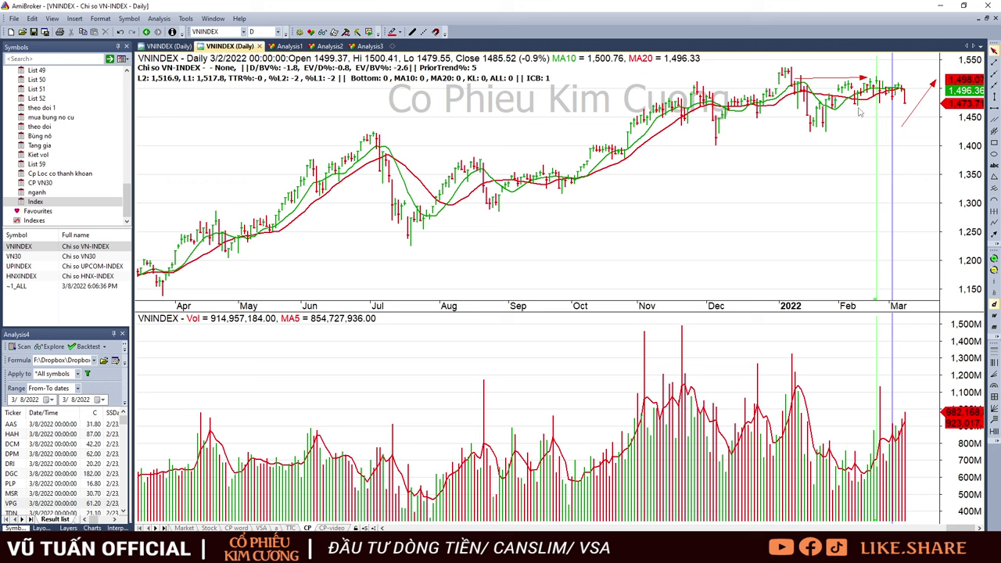
click(878, 98)
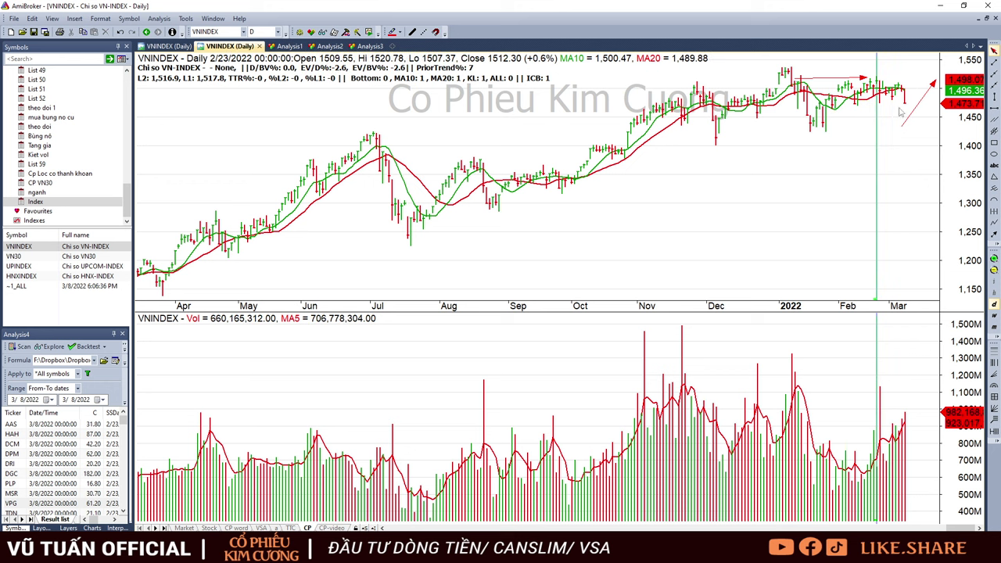
click(902, 125)
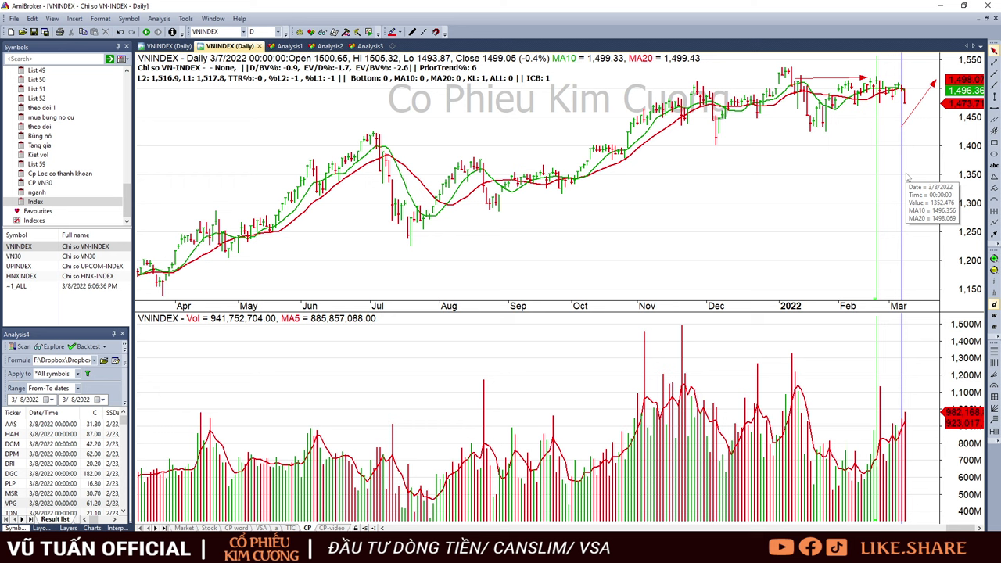
click(903, 96)
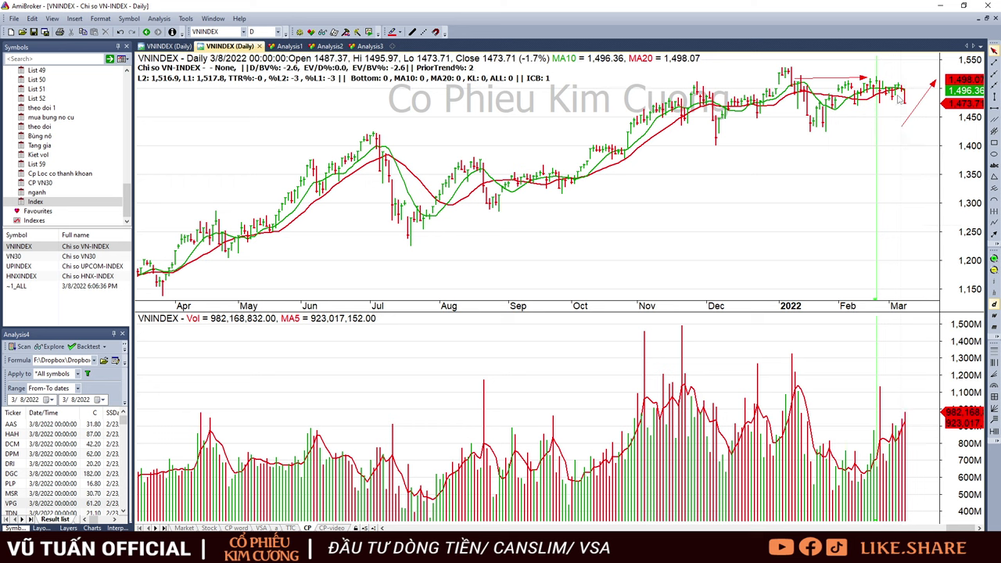
click(885, 465)
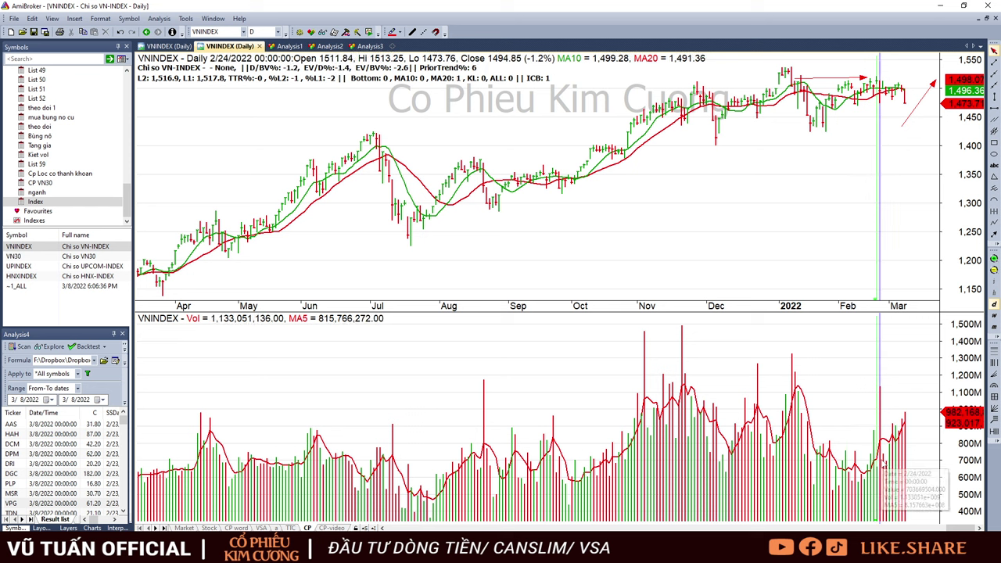
Examine the VNINDEX daily price and volume bars from 28 February to 8 March 2022.
click(888, 464)
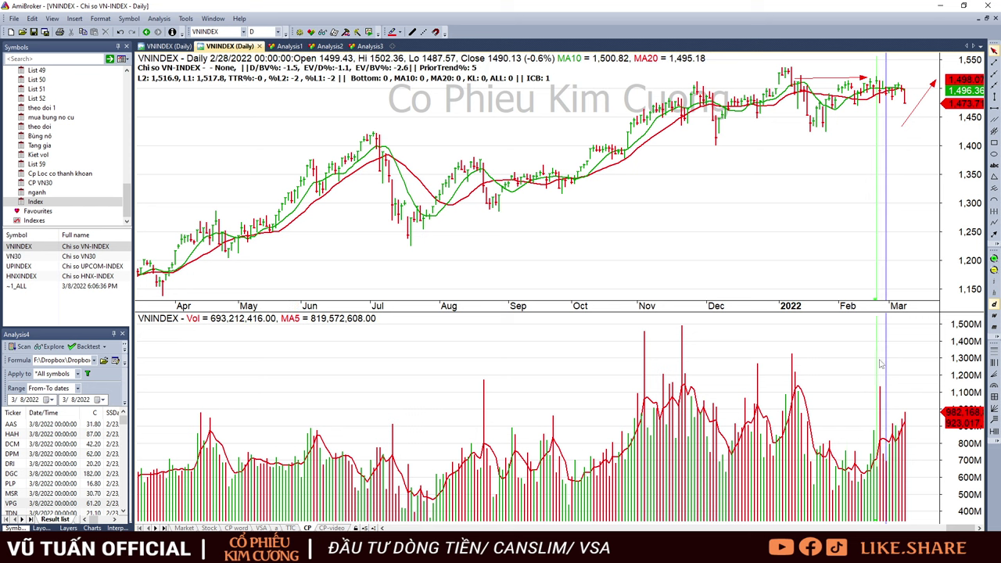
click(891, 111)
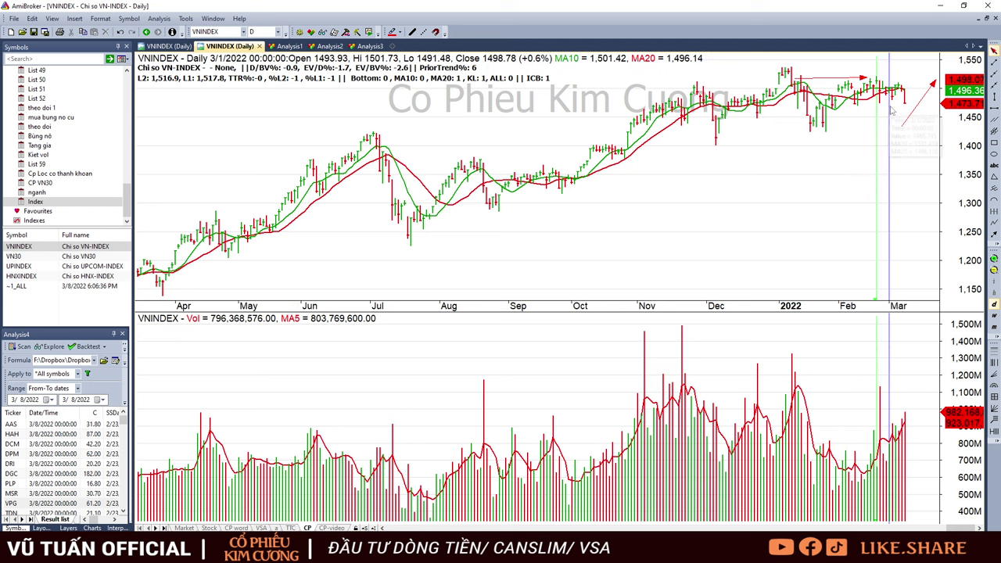
click(896, 112)
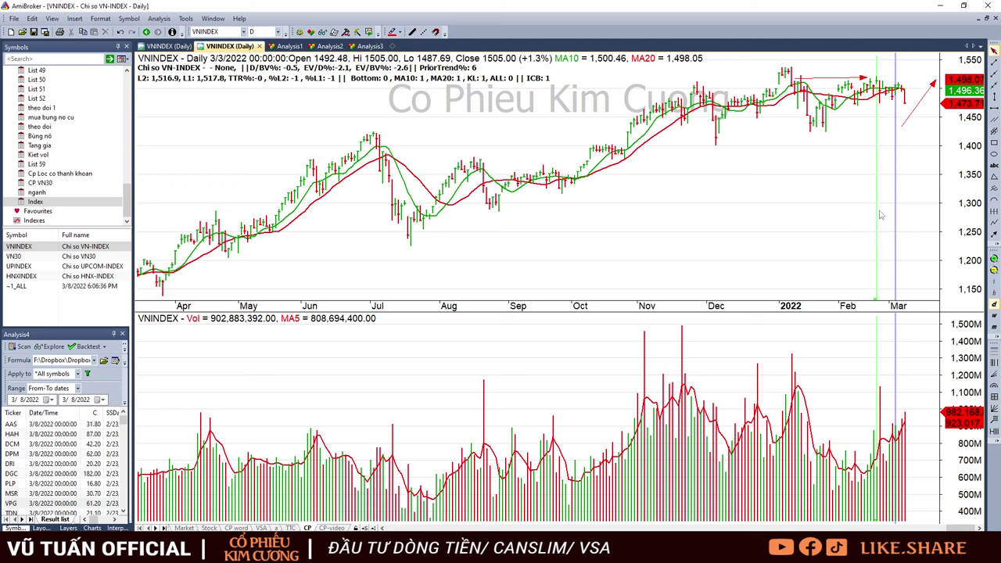
mouse_move(881, 214)
key(Right)
key(Right)
key(Right)
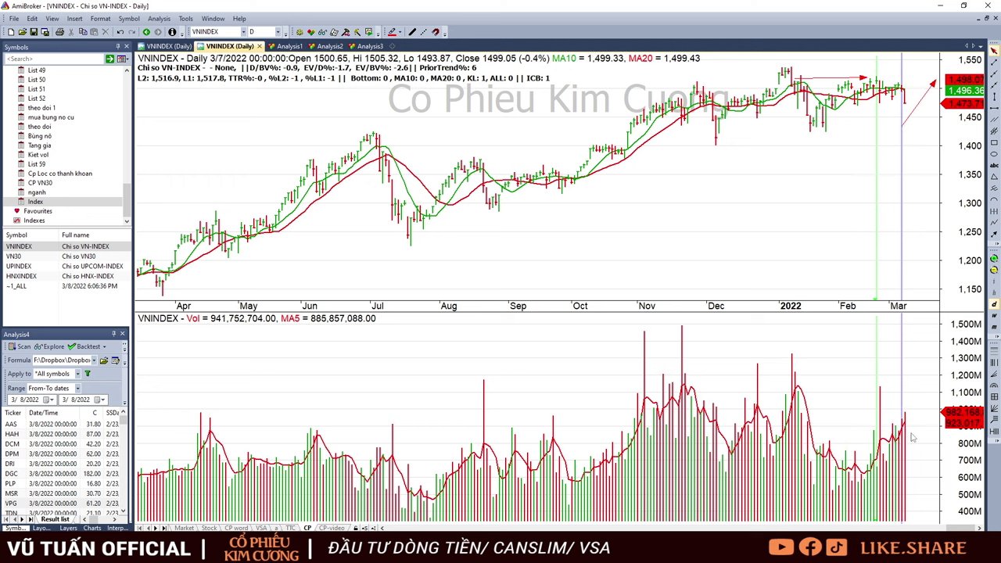
click(907, 106)
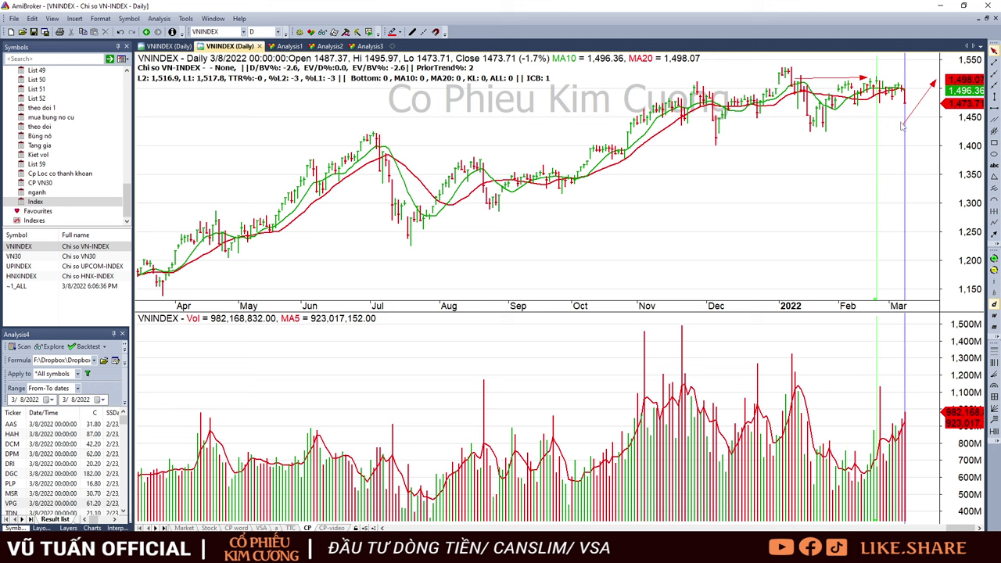
Switch to the TTC chart layout and compare the HNXINDEX and VN30 price and volume trends.
click(291, 528)
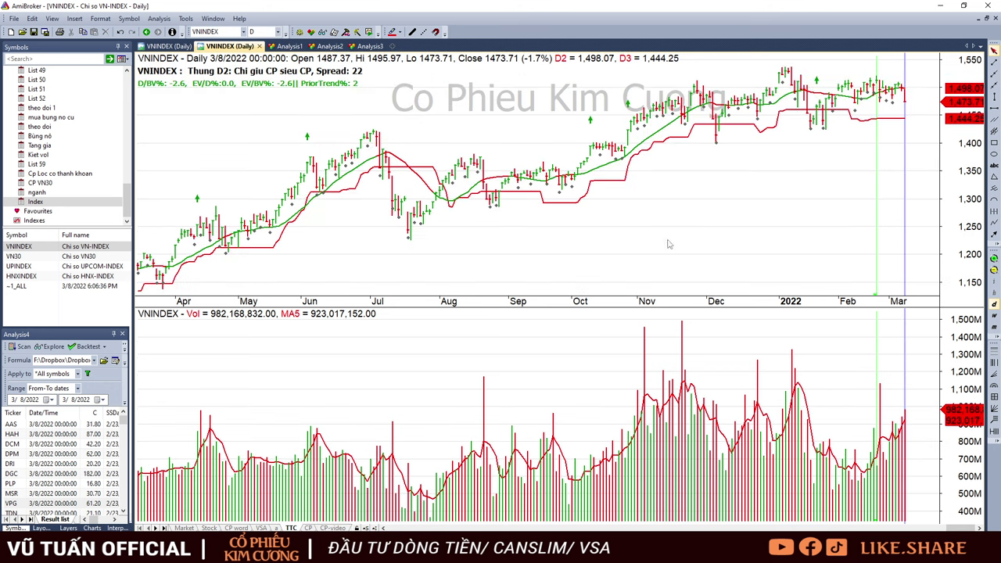
click(31, 256)
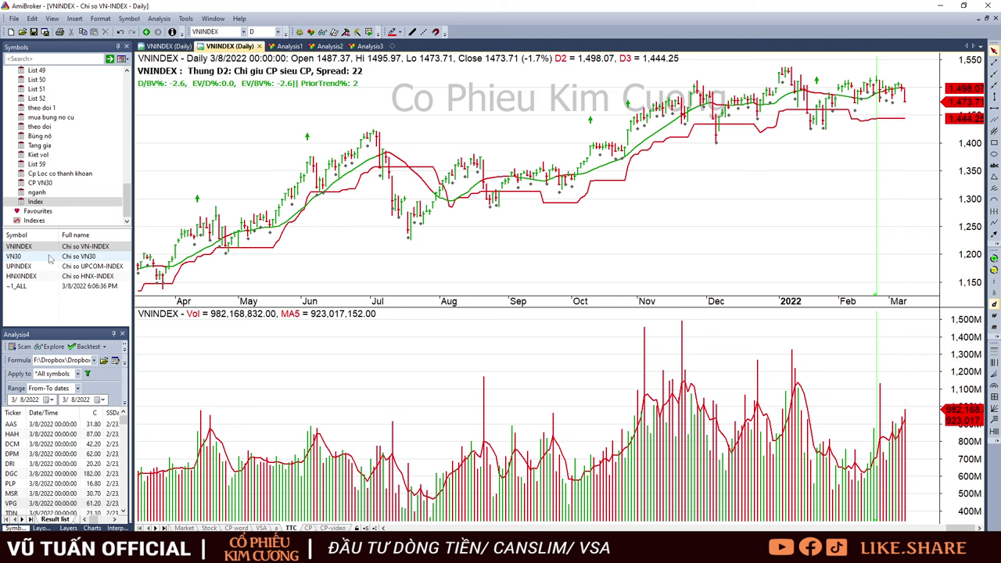
click(59, 268)
click(66, 276)
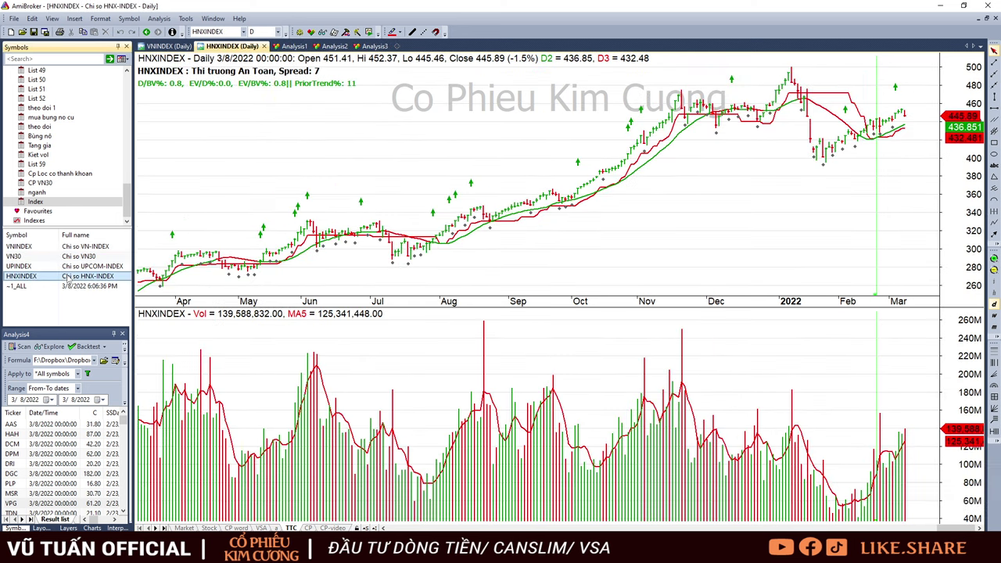
click(78, 286)
click(66, 256)
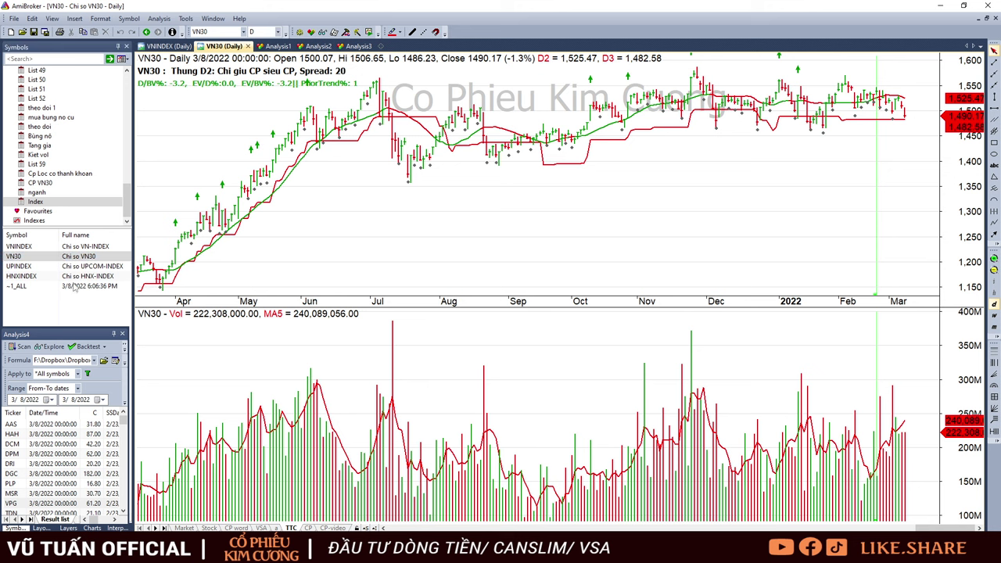
Return to VNINDEX in the CP chart layout and inspect its 7 March 2022 bar.
click(32, 247)
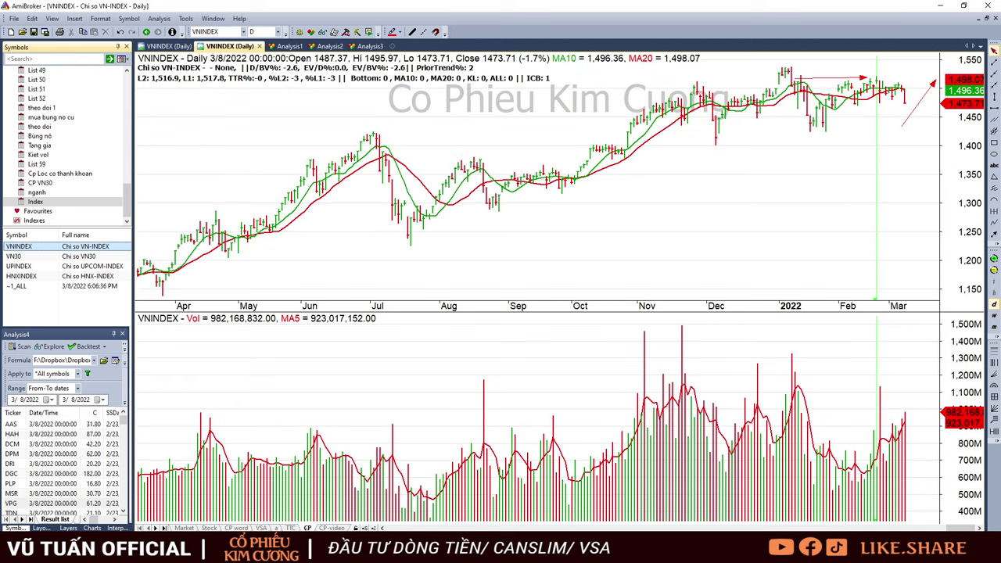
click(904, 116)
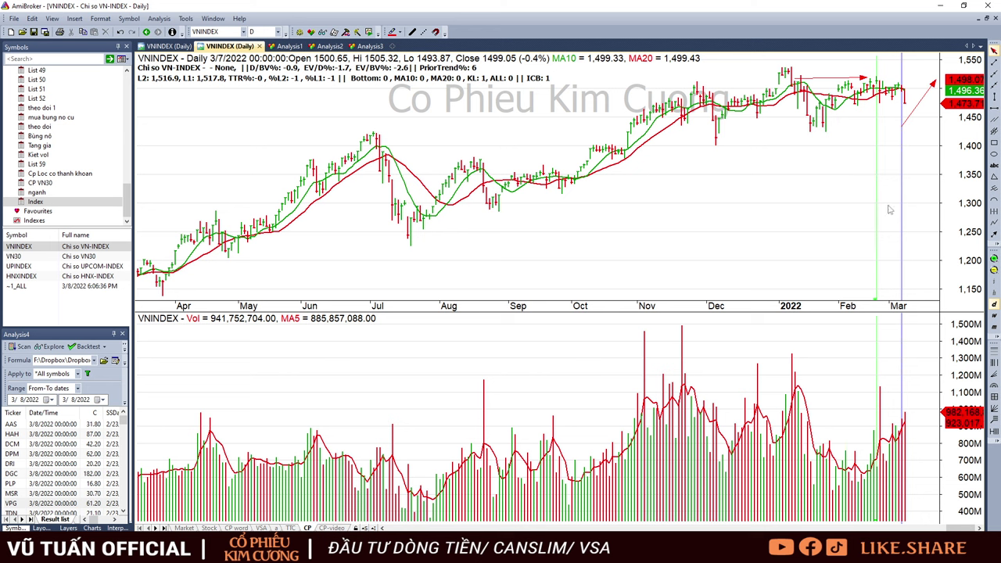
mouse_move(875, 199)
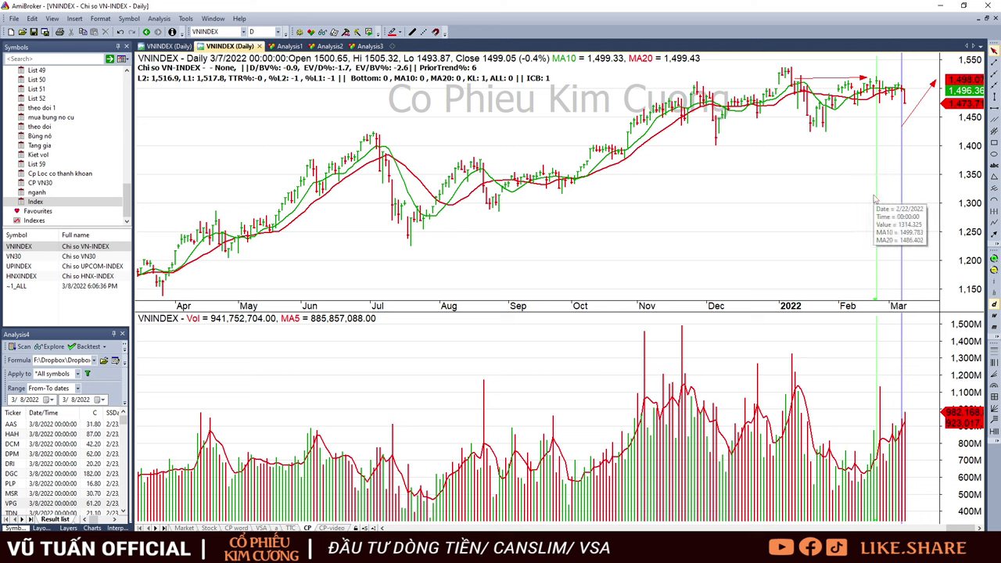
click(927, 145)
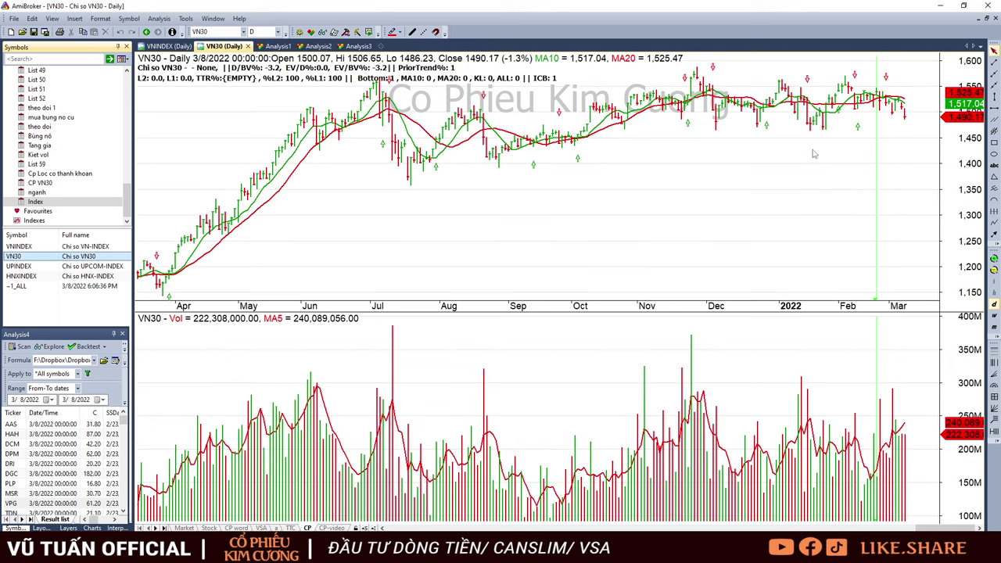
Draw a short falling arrow over the early-March 2022 price bars on the VN30 chart.
click(900, 124)
click(913, 128)
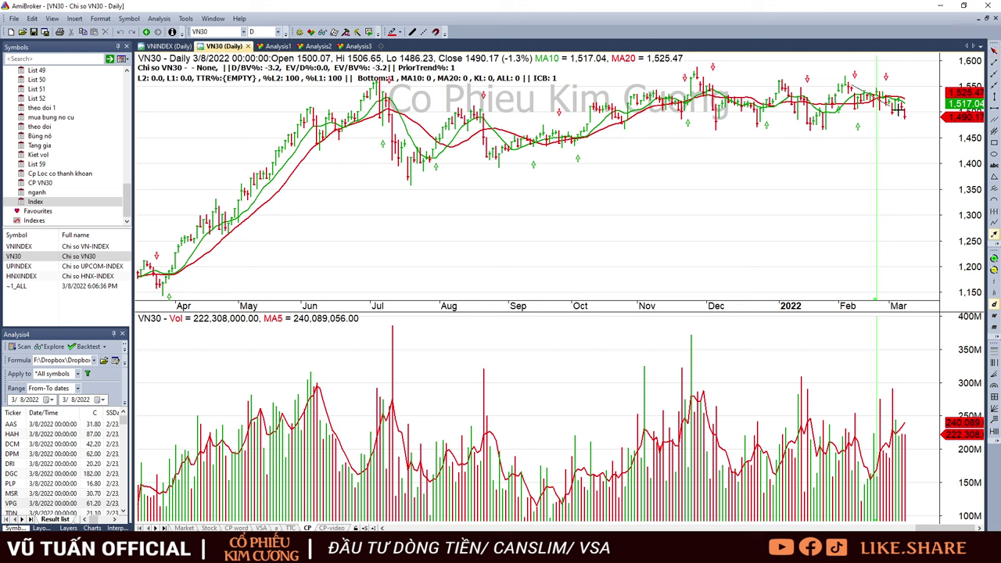
click(912, 119)
Inspect the VN30 bars of 14 February, 2 March and 8 March 2022, and remove the falling arrow.
click(857, 114)
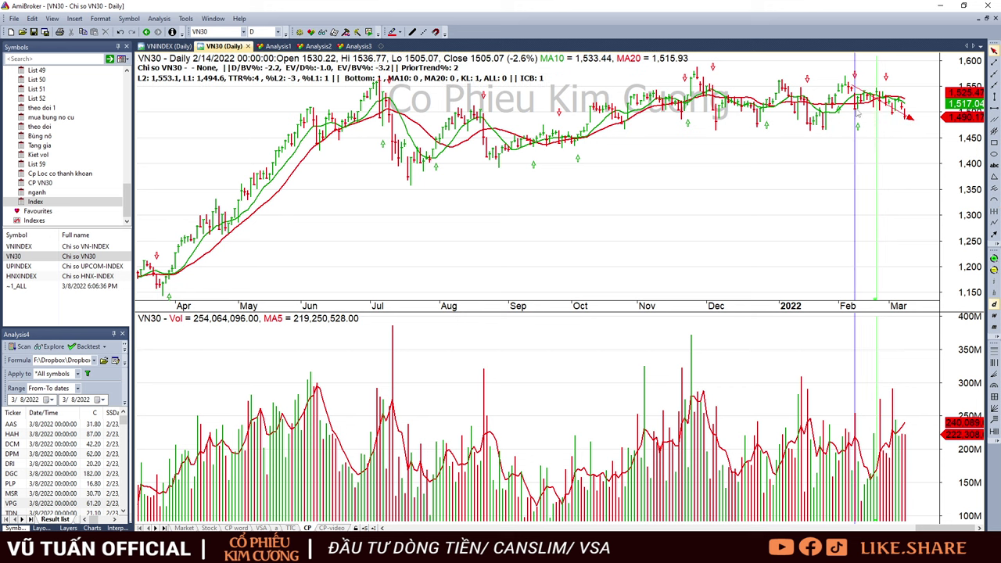
click(893, 123)
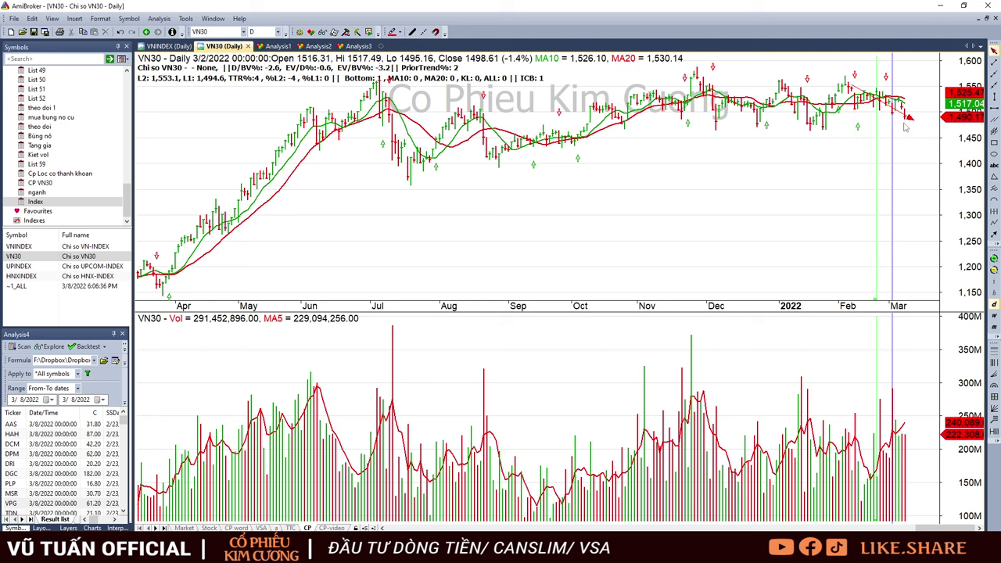
click(904, 124)
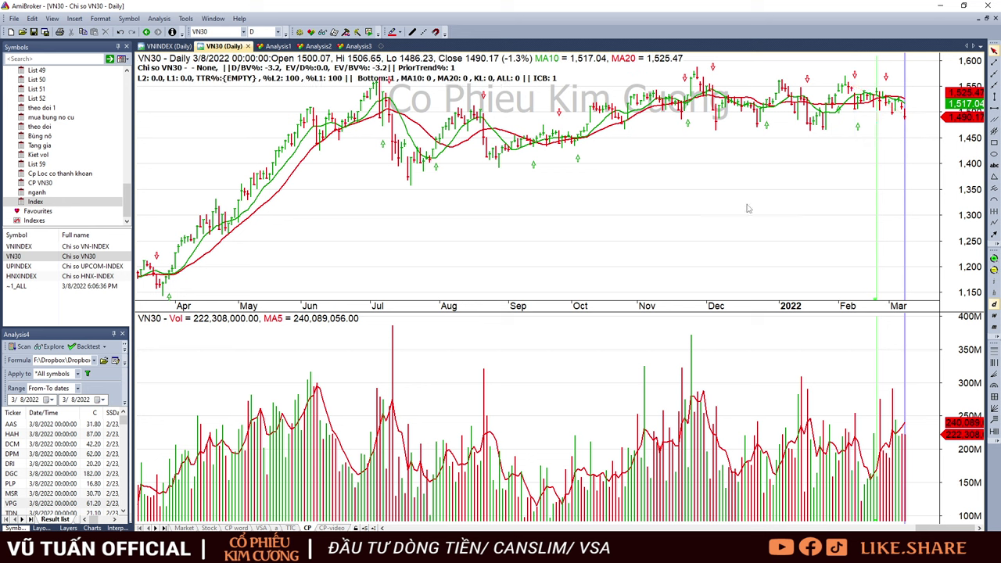
Review the UPINDEX, HNXINDEX and ~1_ALL daily charts in turn.
click(78, 267)
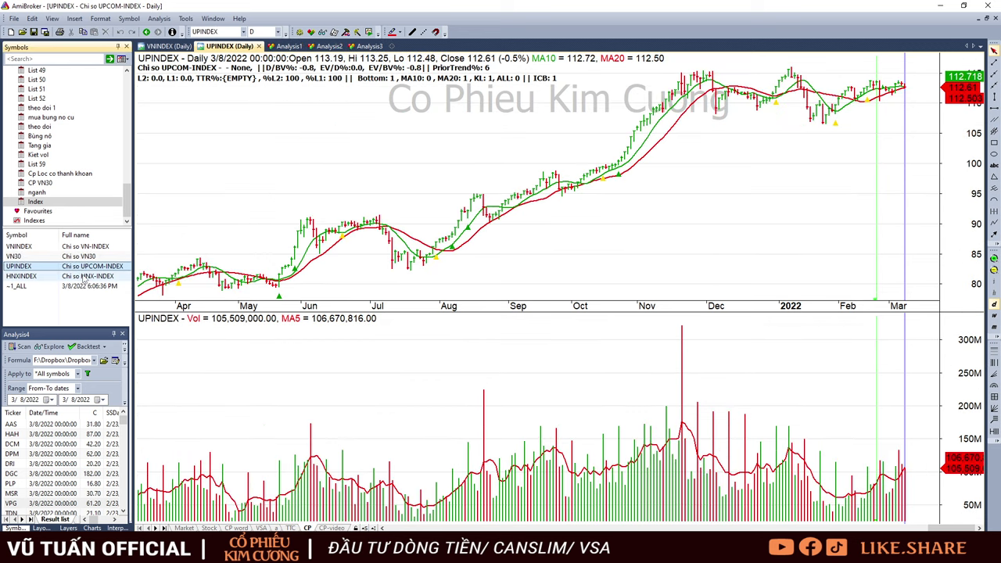
click(82, 277)
click(85, 287)
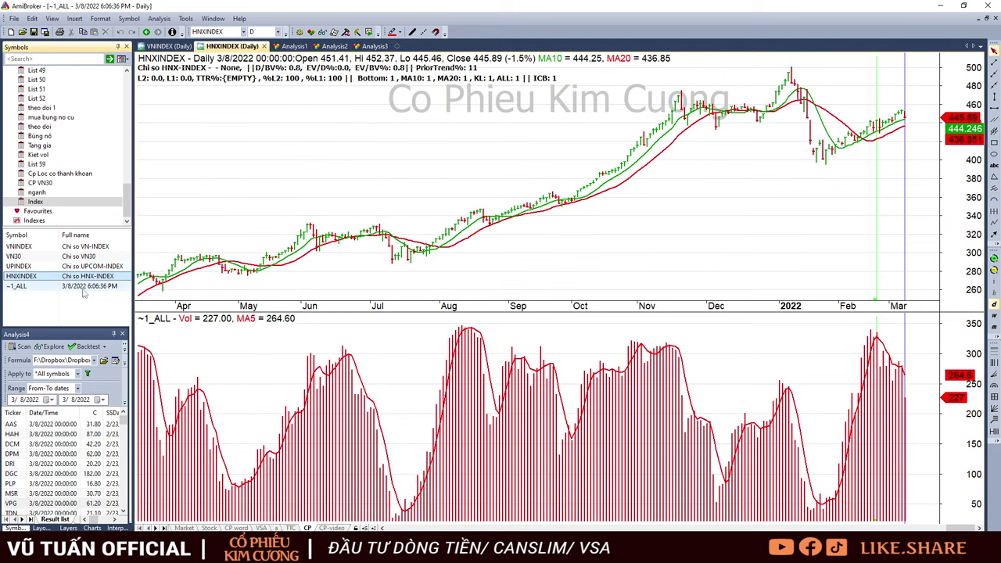
click(926, 198)
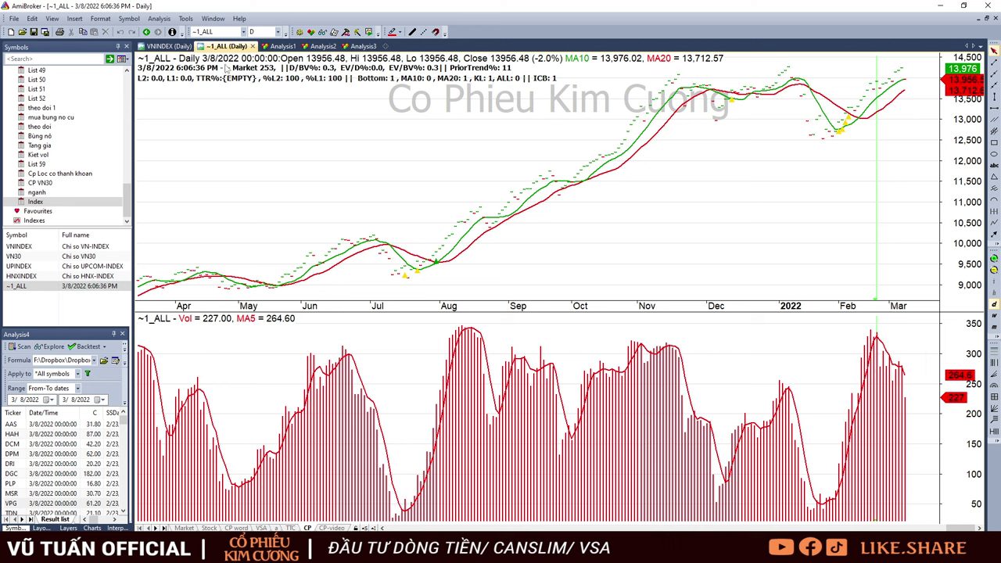
Look up the PET and HAH stocks and review their daily price and volume charts.
click(223, 33)
text(PET)
key(Return)
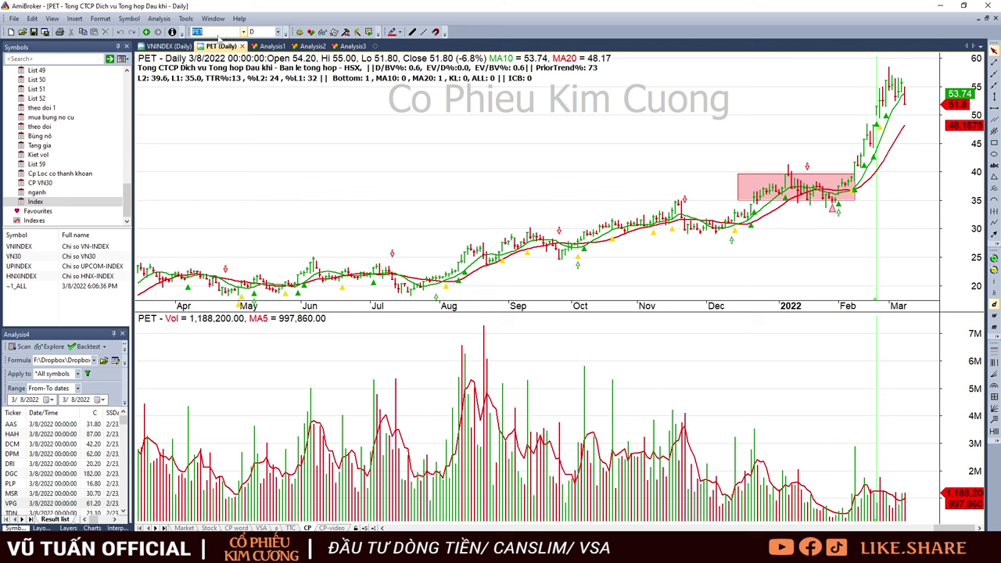
text(HAH)
key(Return)
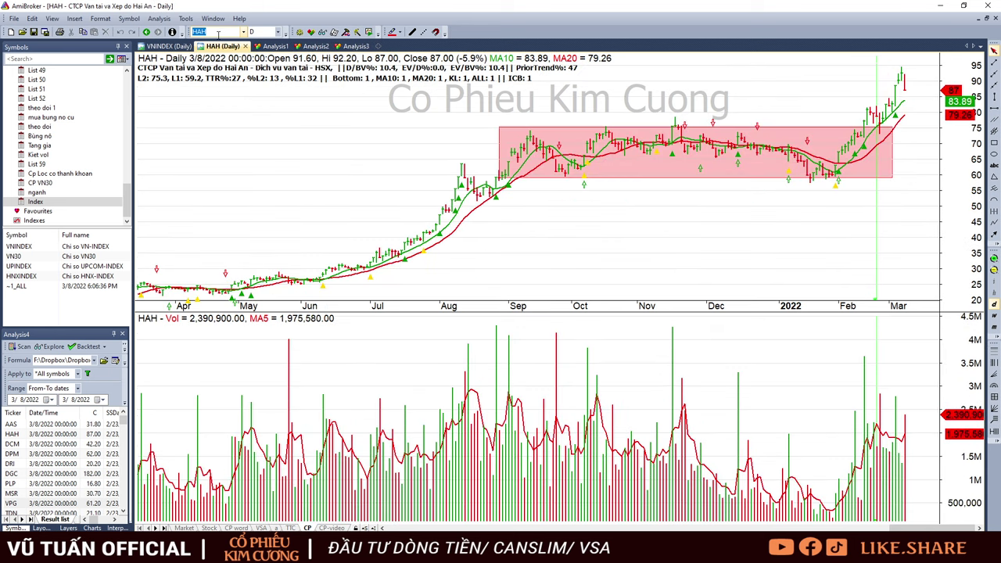
Look up the GIL stock and examine its 7 and 8 March 2022 bars.
text(GIL)
key(Return)
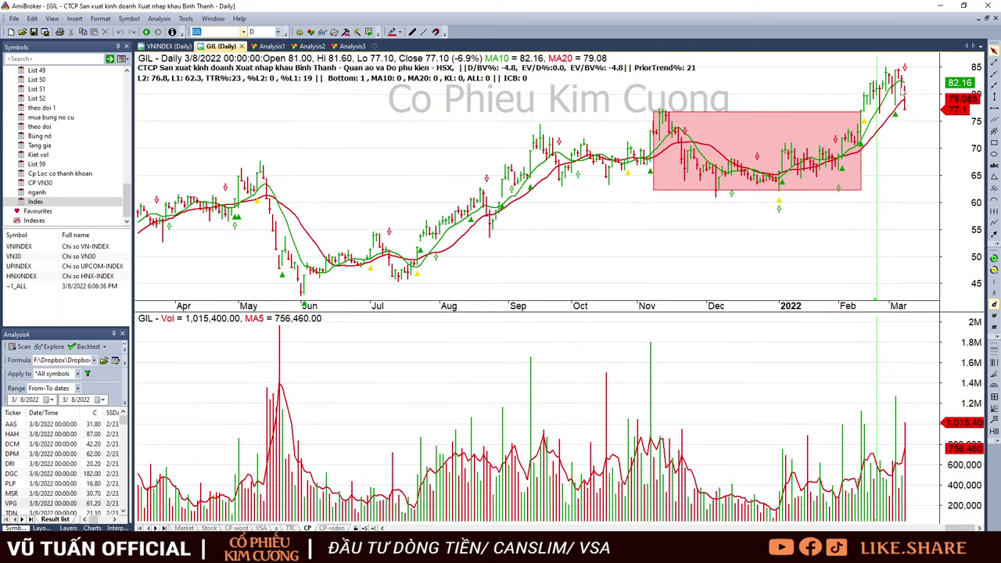
click(903, 92)
click(903, 93)
click(902, 100)
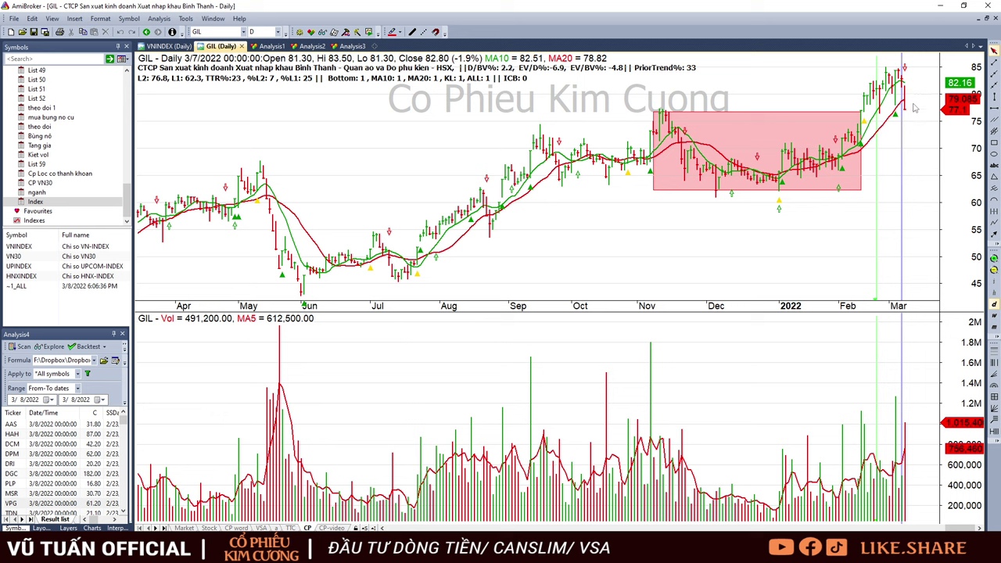
click(916, 130)
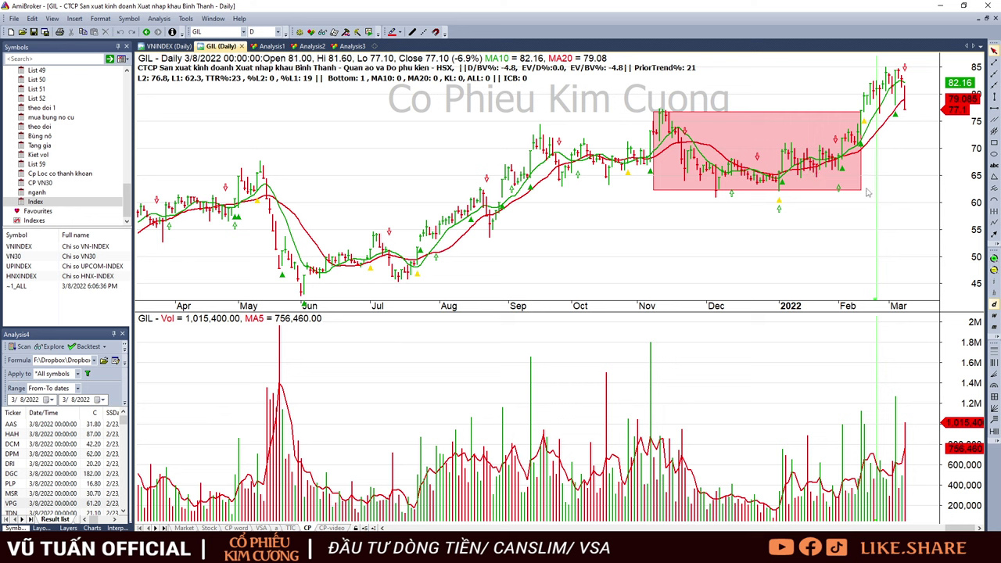
Return to VNINDEX and compare its daily bars of 28 February, 1 March and 8 March 2022.
click(84, 249)
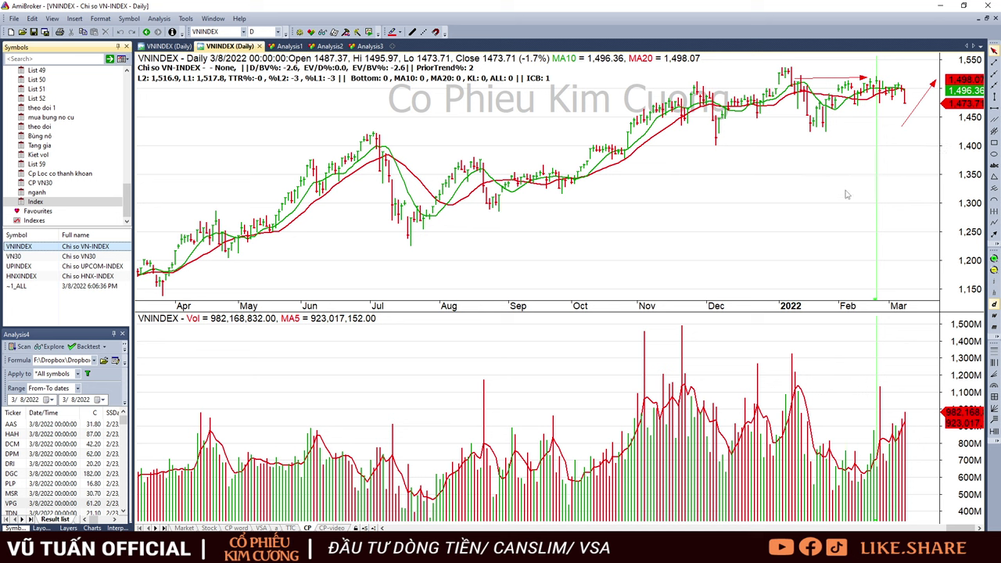
mouse_move(847, 194)
click(894, 109)
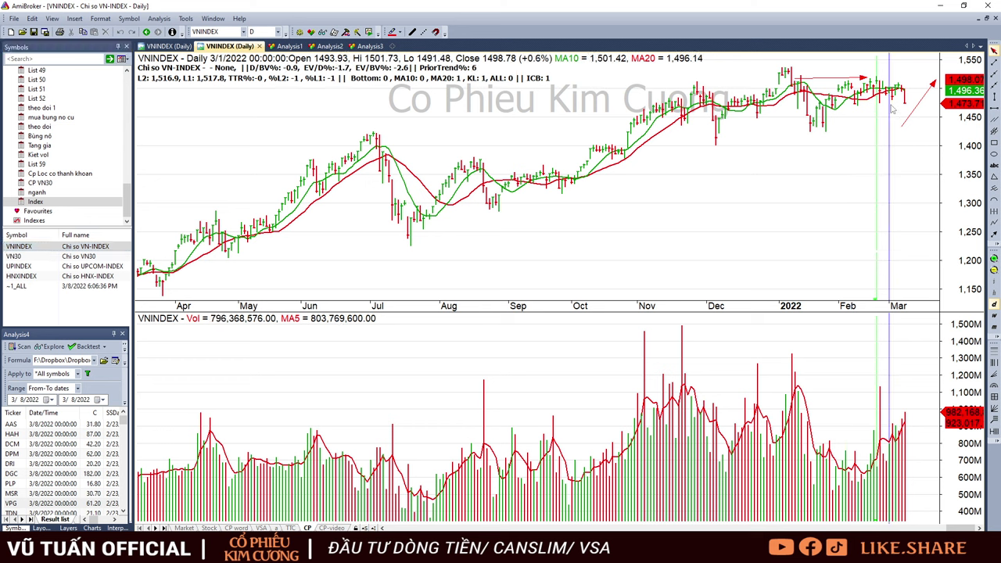
click(904, 109)
click(906, 105)
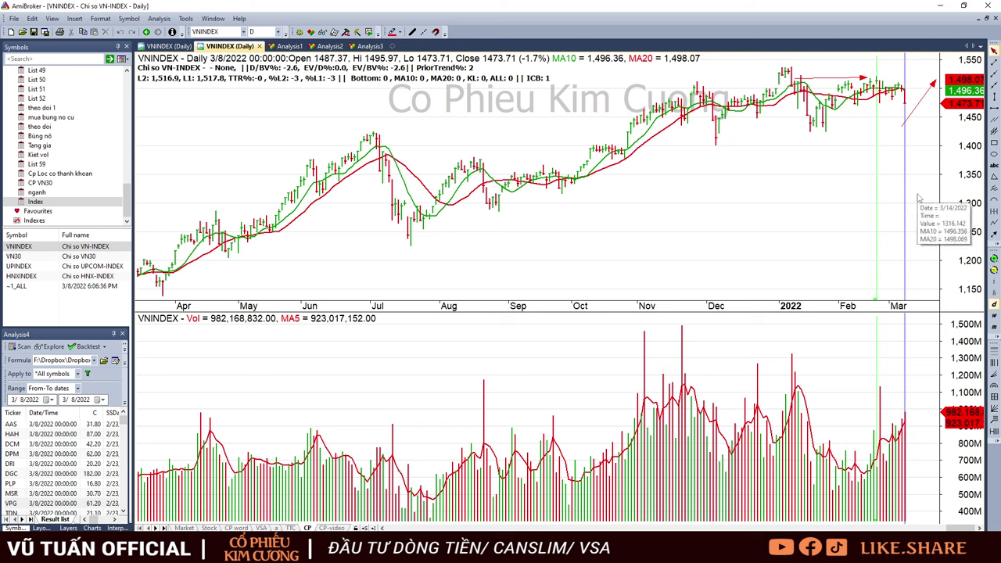
click(888, 110)
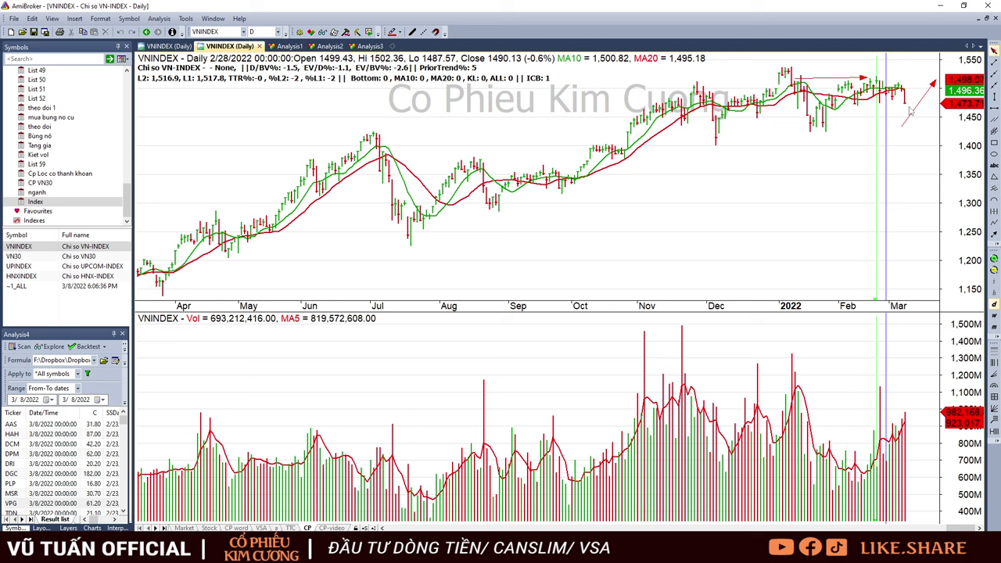
click(906, 115)
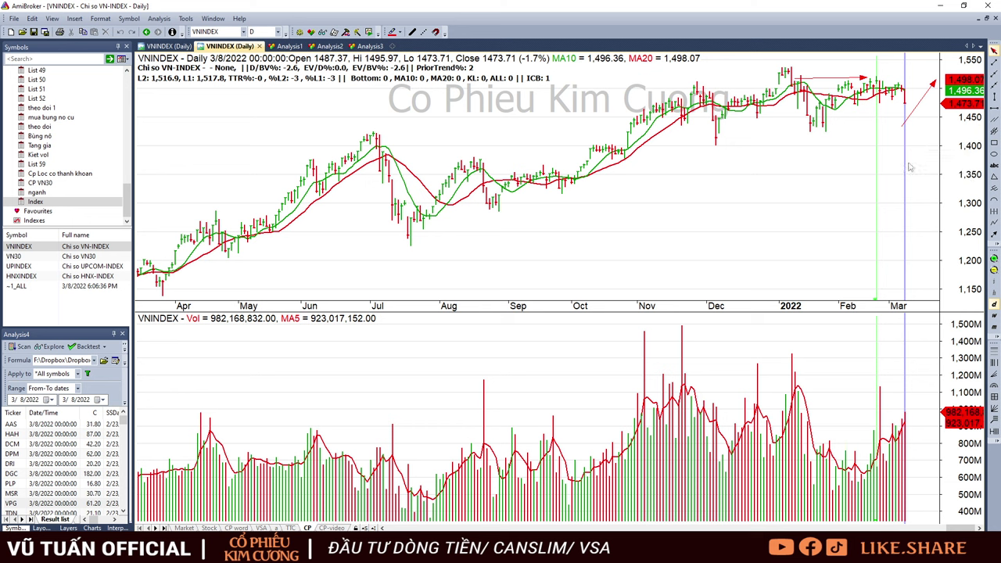
click(919, 151)
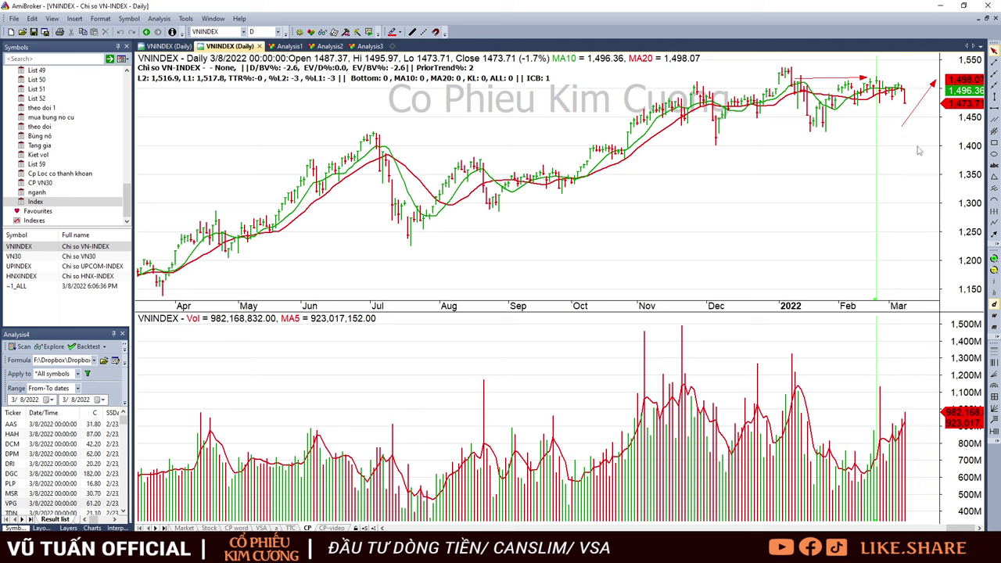
Recheck the VNINDEX price and volume bars of 24 February, 3 March and 8 March 2022.
click(882, 116)
click(886, 116)
click(896, 110)
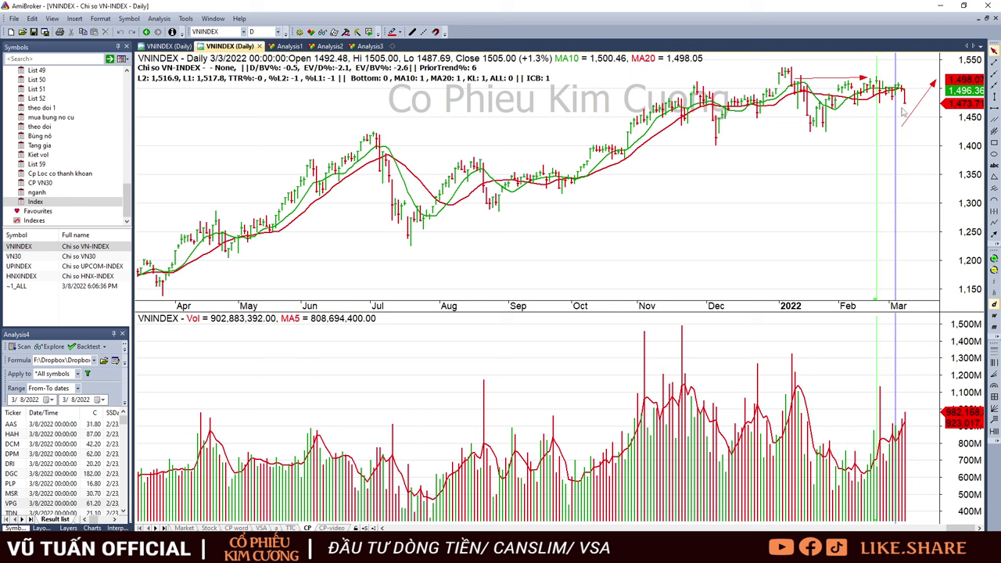
click(905, 111)
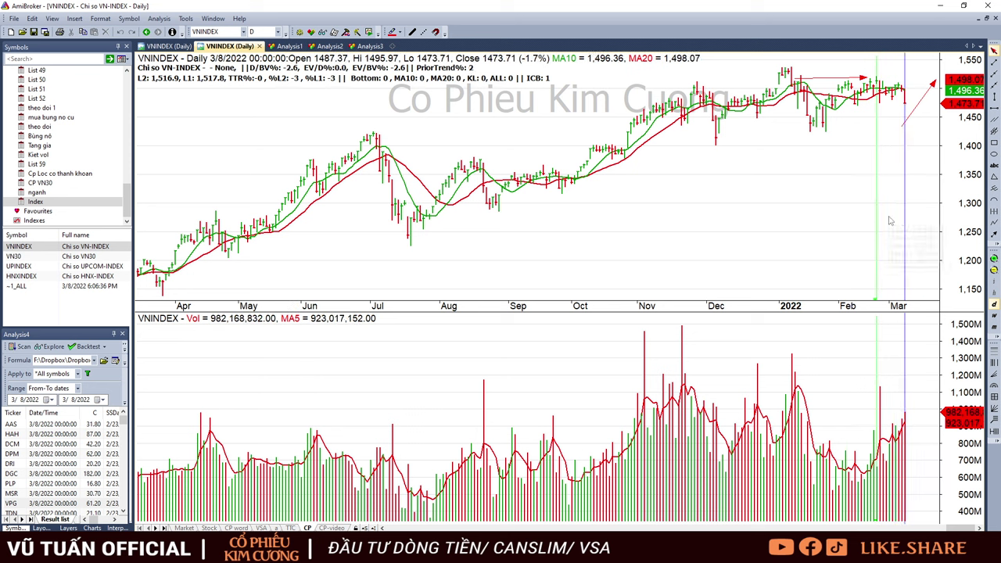
mouse_move(890, 221)
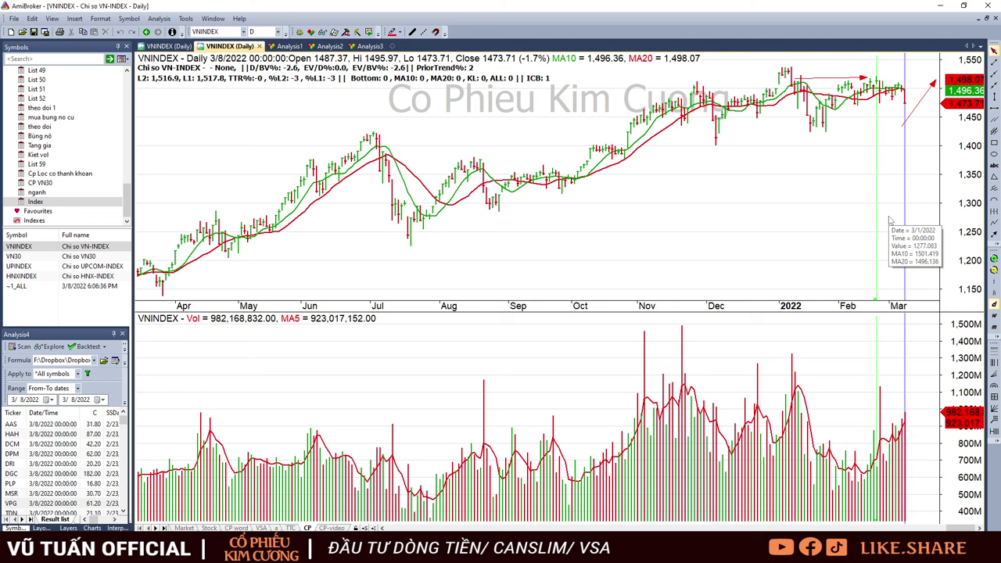
click(883, 112)
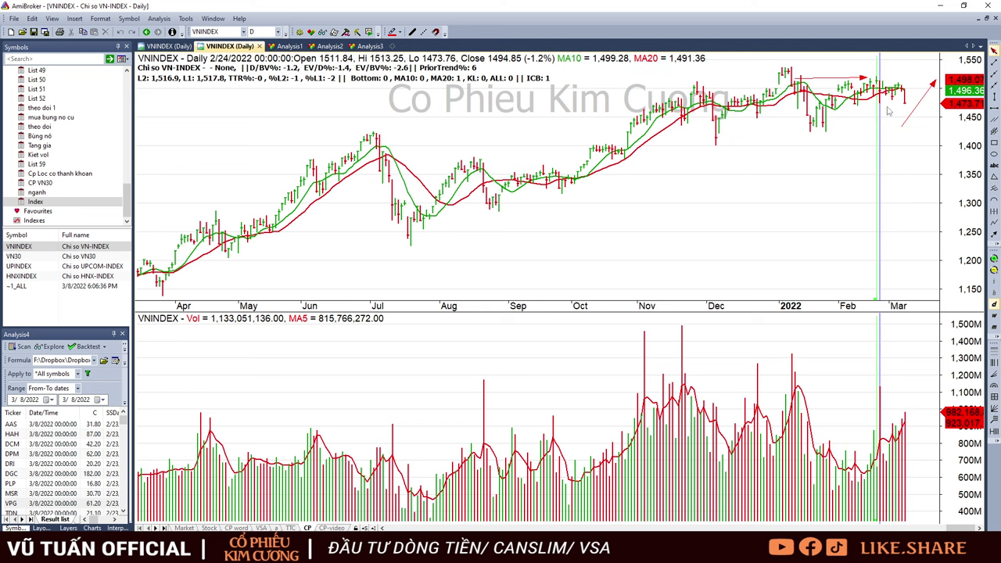
Examine the VNINDEX daily bars of 1, 2 and 8 March 2022.
click(889, 112)
click(892, 107)
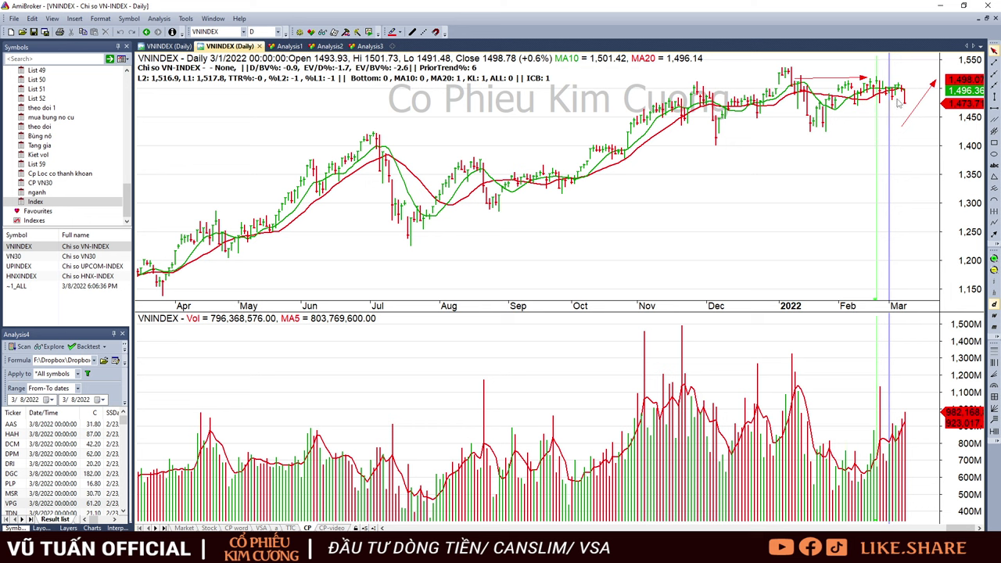
click(899, 103)
click(906, 100)
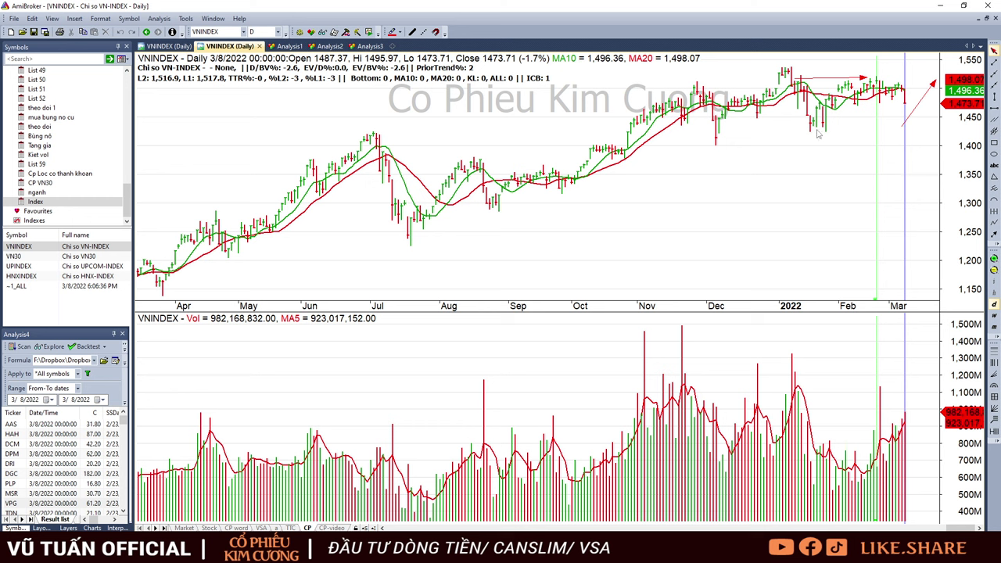
click(895, 106)
click(892, 107)
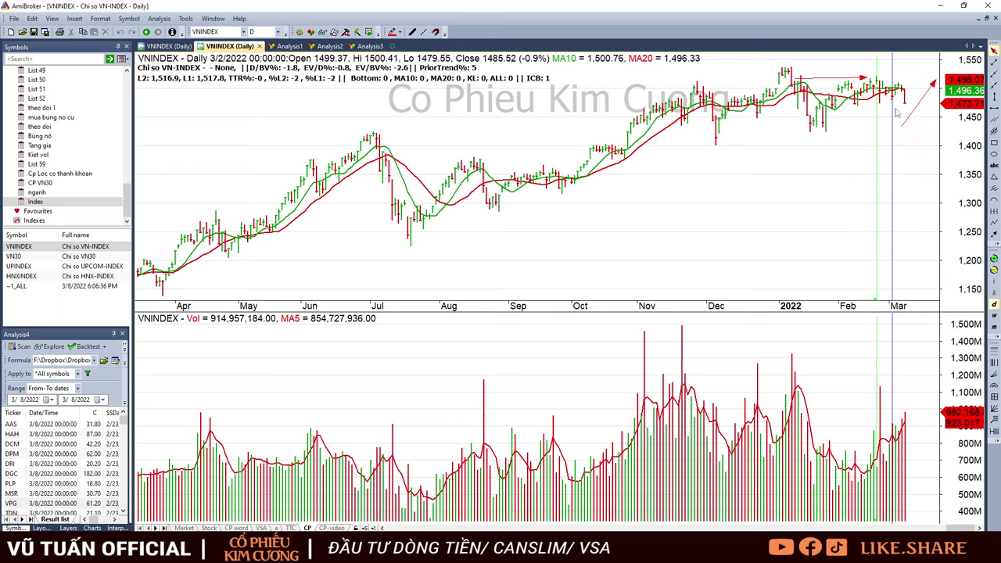
Compare VNINDEX trading volume leading up to 8 March 2022 with the volume around 26 January 2022.
click(900, 107)
click(905, 109)
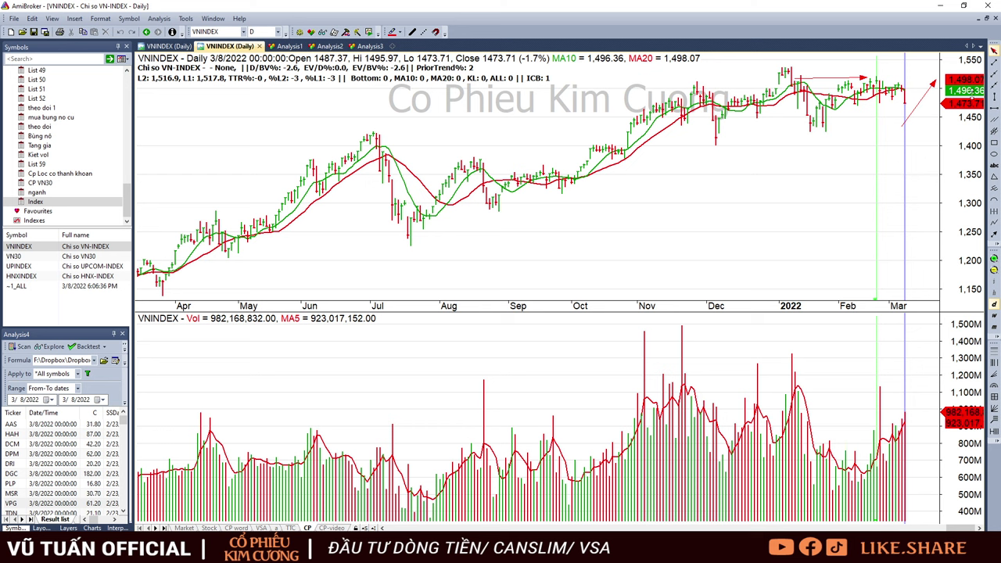
drag(888, 475, 919, 472)
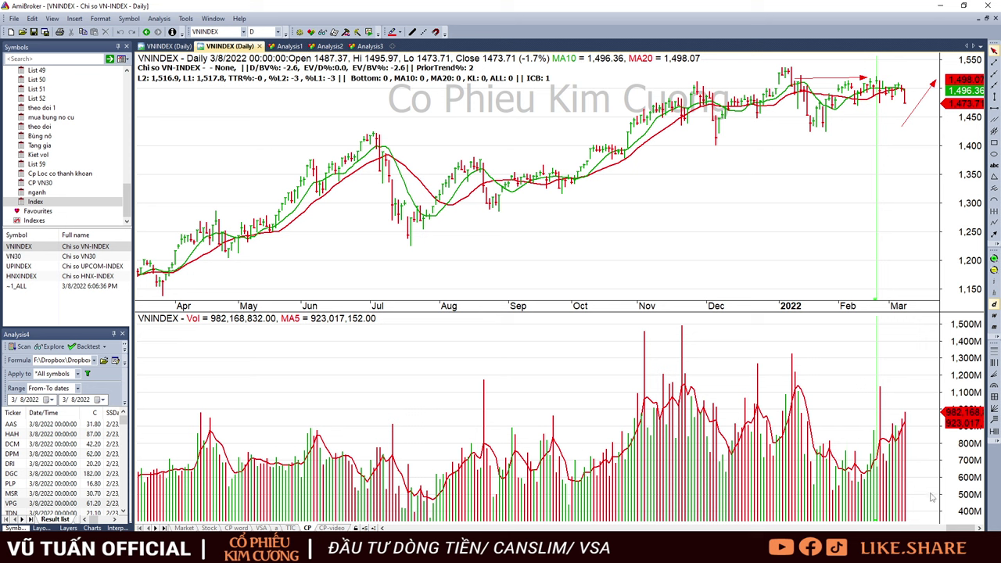
drag(817, 489, 841, 491)
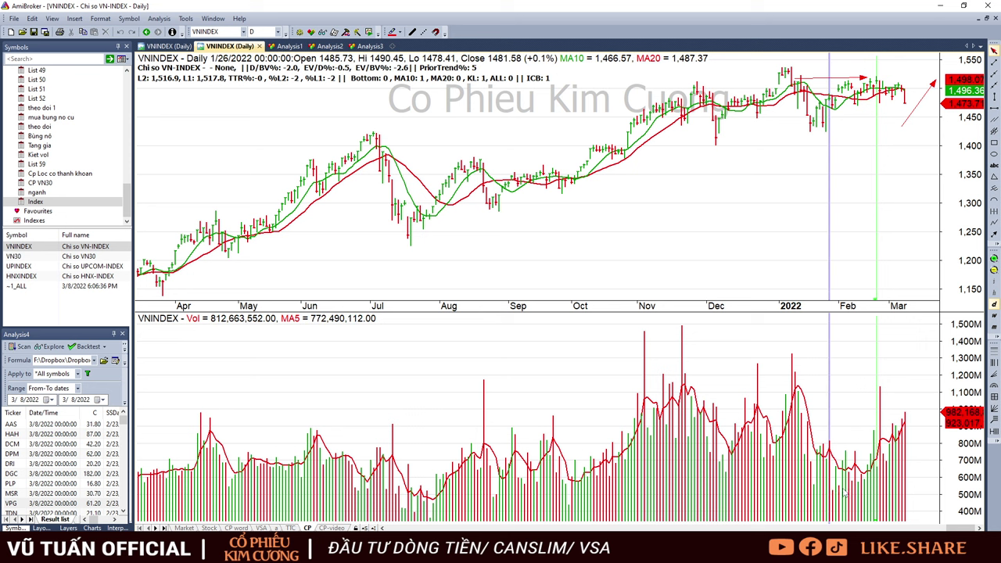
Browse the charts of the other indexes, including UPINDEX, and return to the VNINDEX chart.
mouse_move(843, 494)
key(Down)
key(Down)
key(Down)
key(Down)
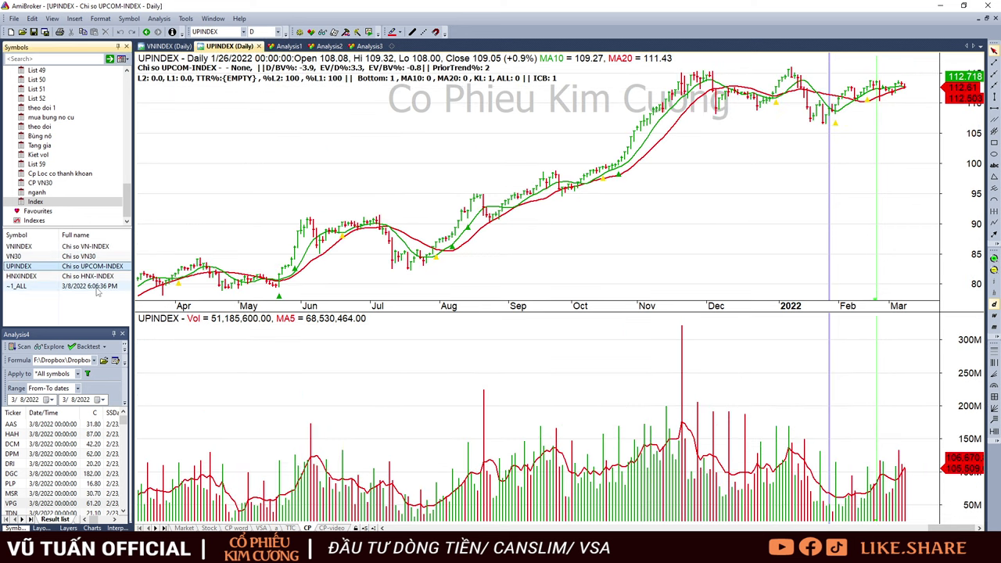
click(94, 248)
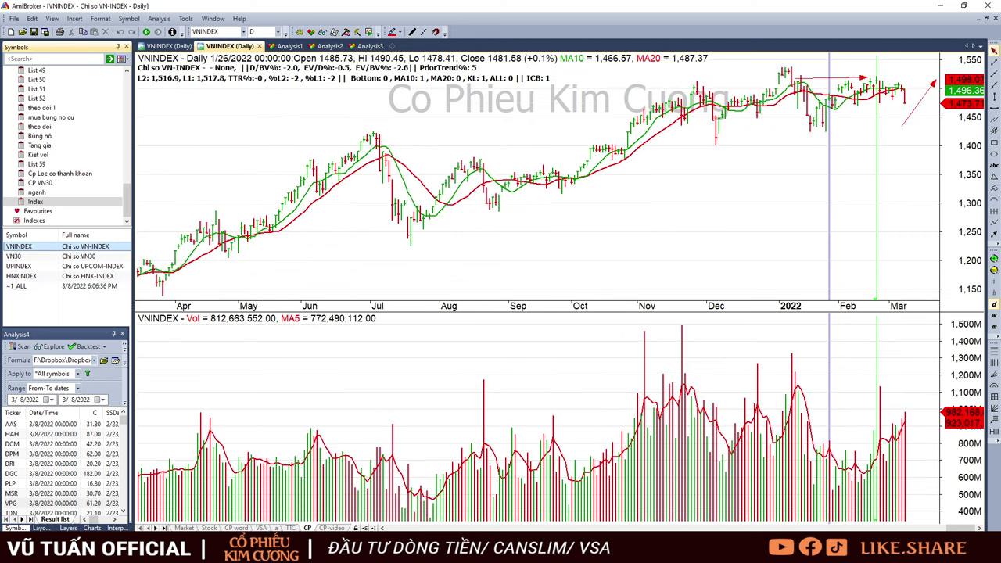
Switch to the EXCEL GUI HANG NGAY folder, review the Nắm giữ stocks in the CP Kim Cương 01.03.2022 workbook, and close it.
key(alt+Tab)
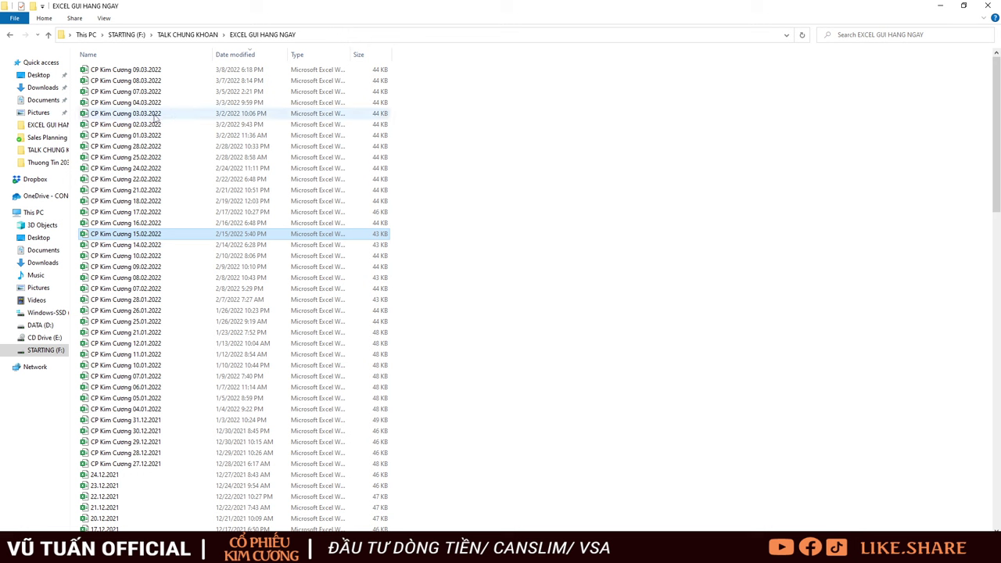
click(158, 135)
key(alt+Tab)
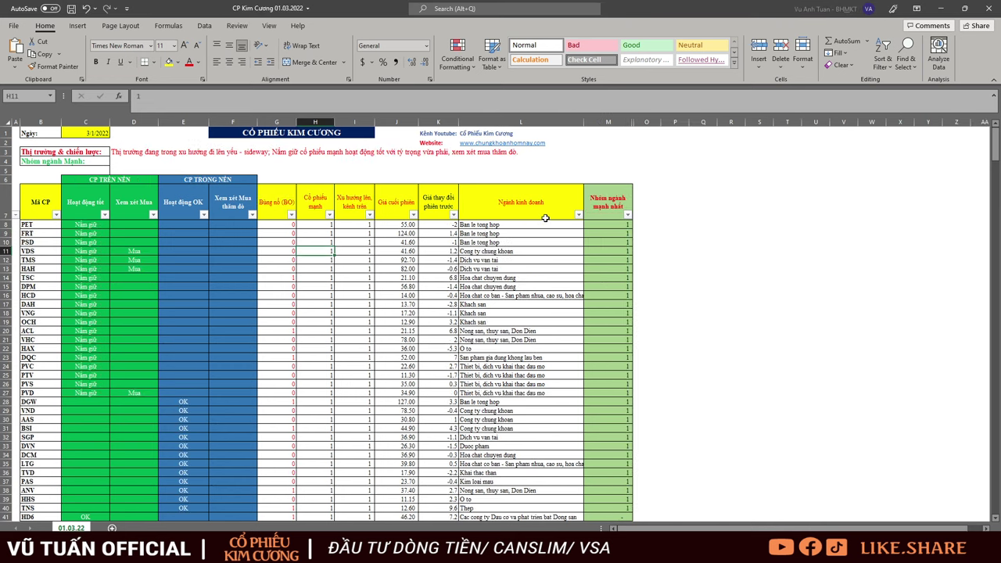
drag(94, 224, 86, 350)
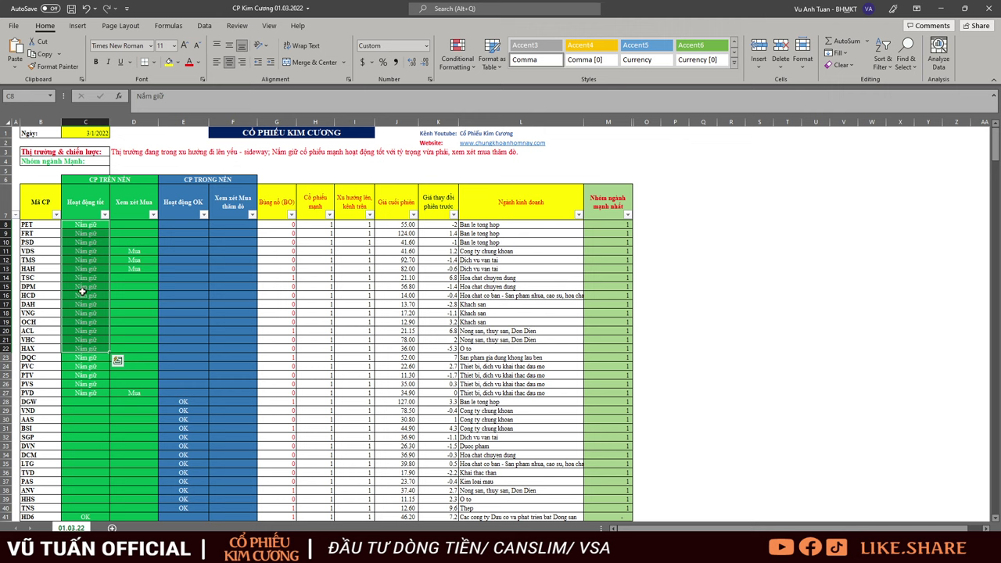
click(71, 382)
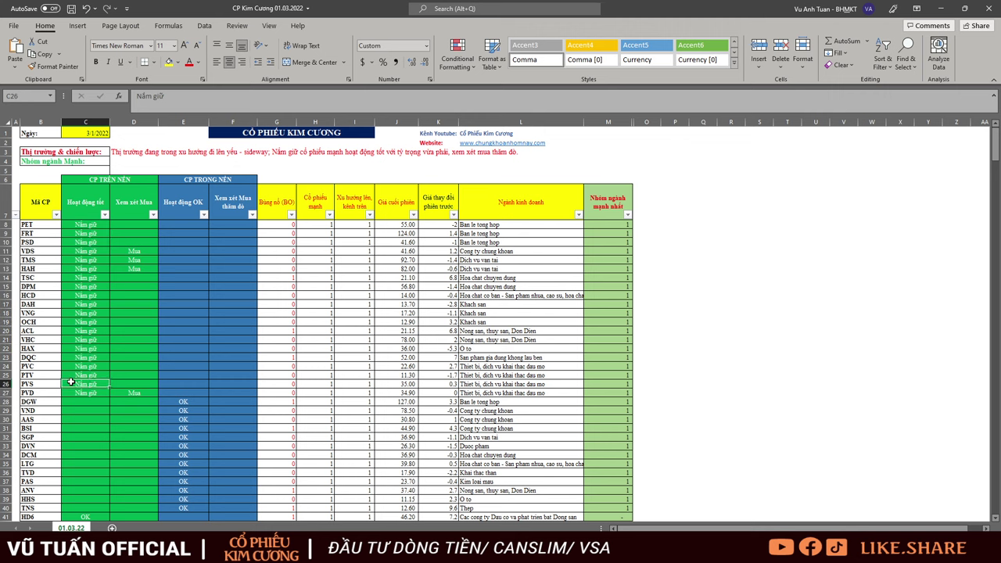
click(991, 8)
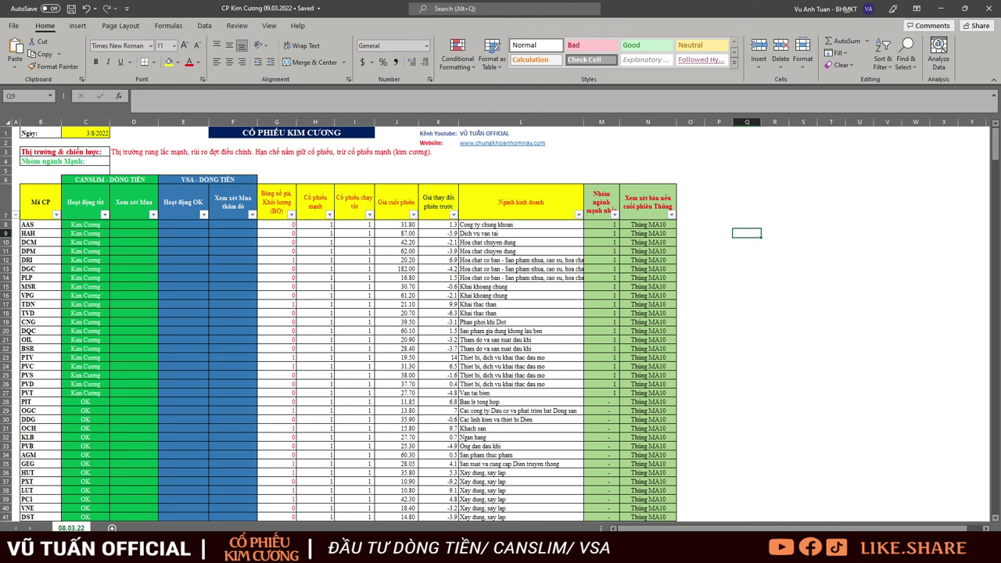
Switch back to AmiBroker and examine the VNINDEX bars of 9 December 2021, 28 February, 4 March and 8 March 2022.
key(alt+Tab)
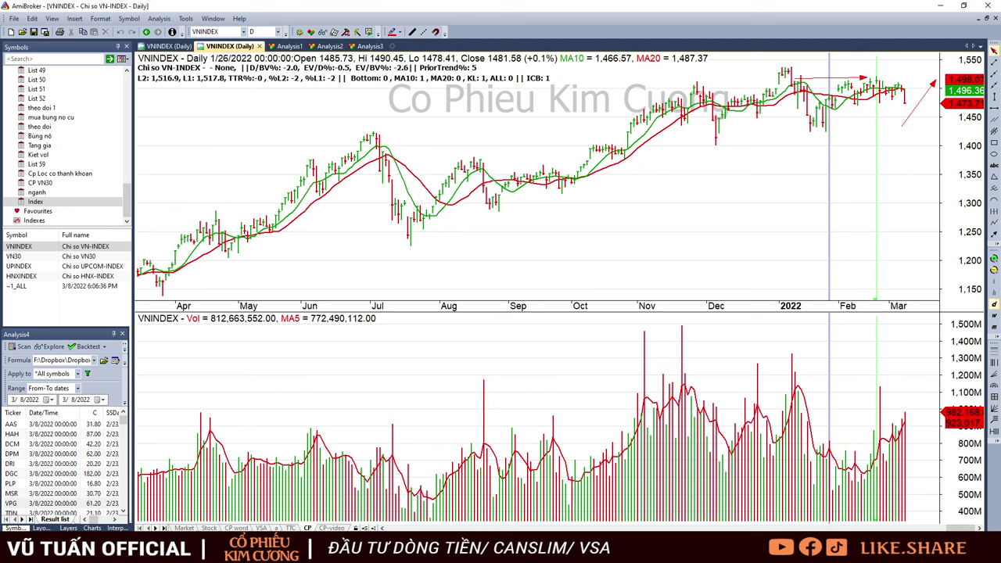
click(969, 555)
click(727, 211)
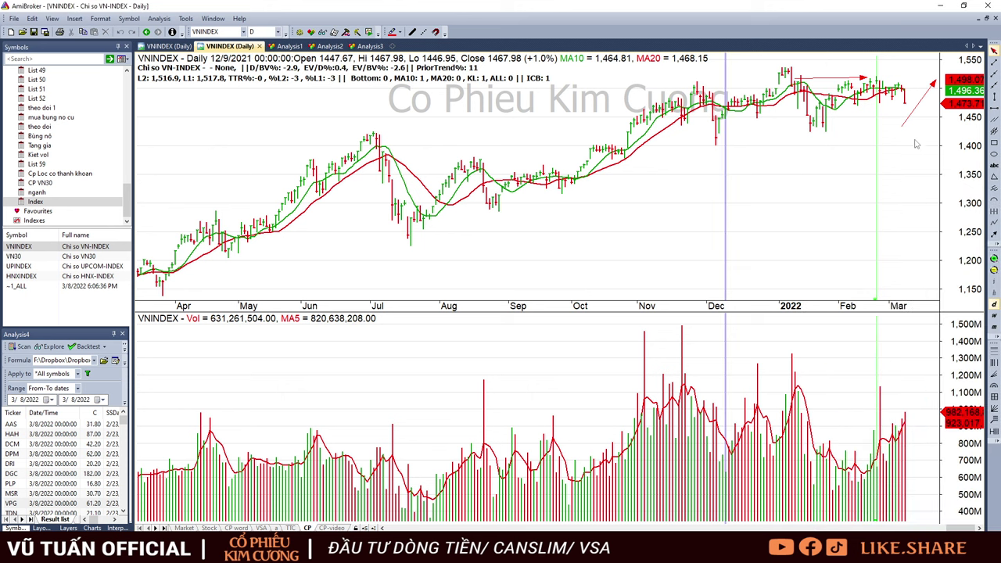
click(888, 128)
mouse_move(936, 143)
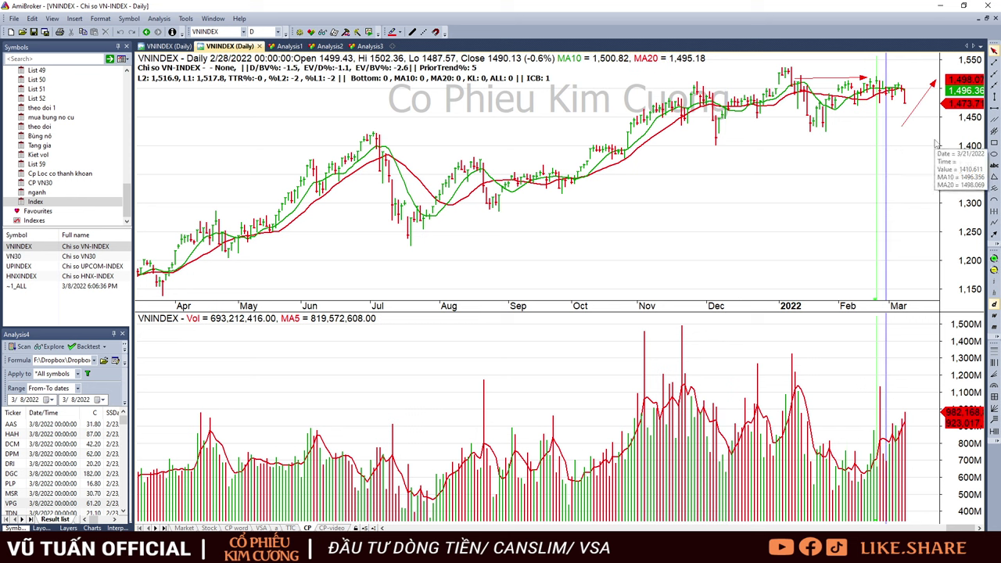
click(898, 114)
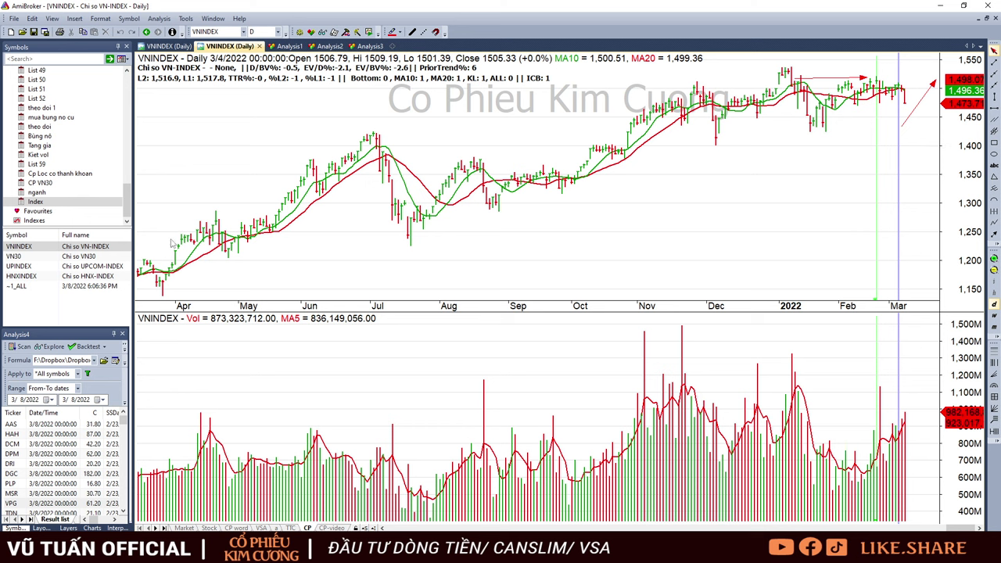
mouse_move(171, 244)
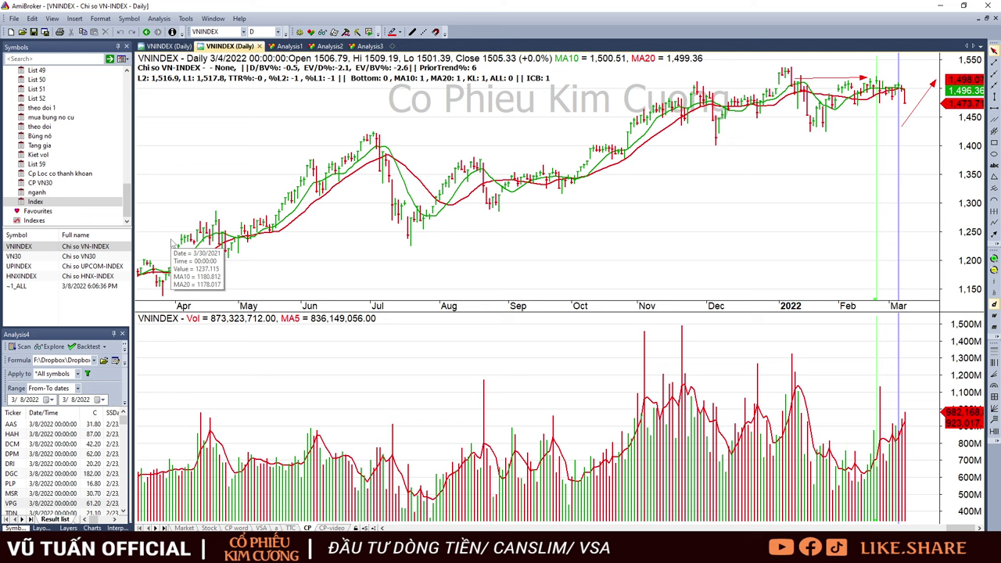
click(937, 127)
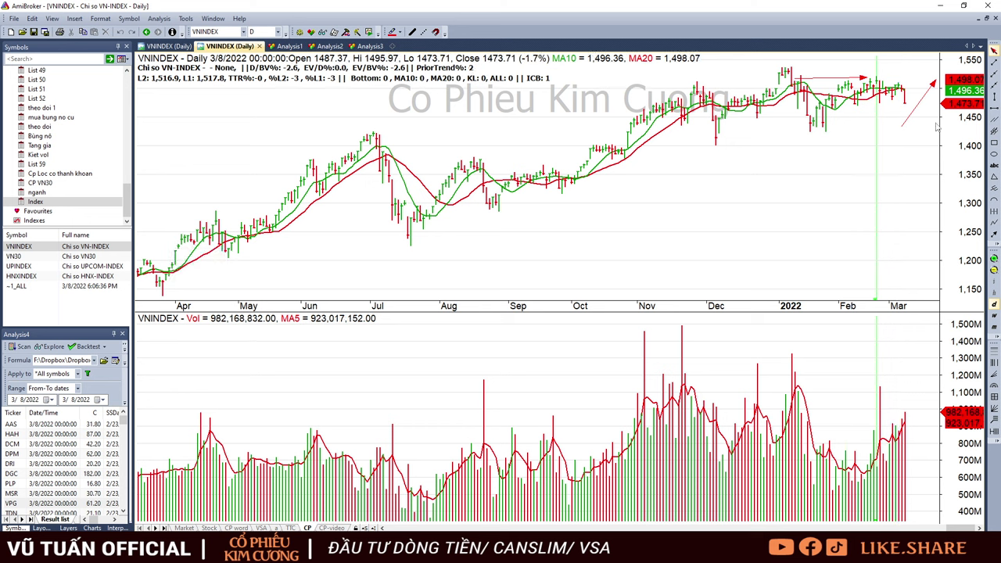
Compare the VNINDEX volume bars of 25 February and 8 March 2022.
click(884, 465)
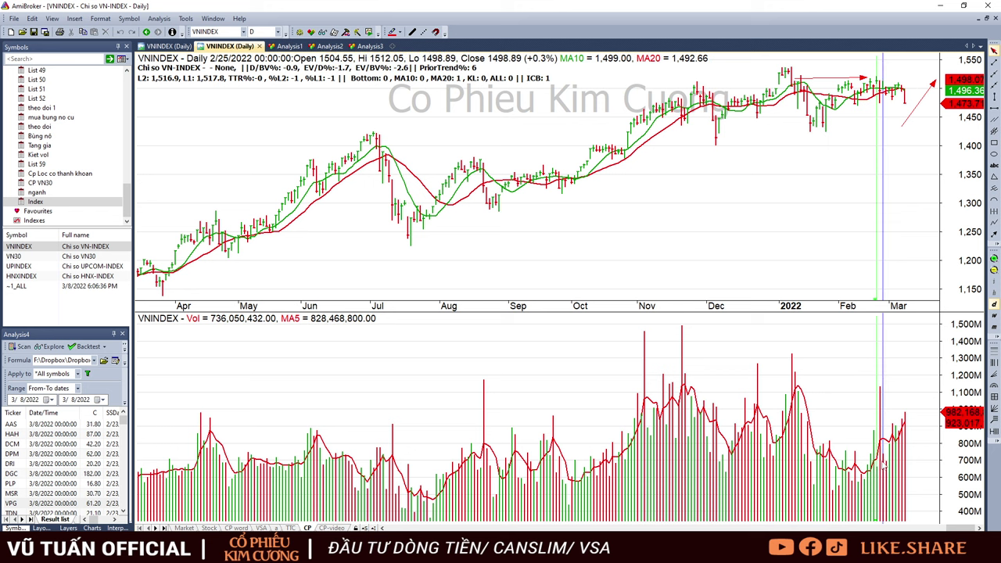
click(900, 446)
click(905, 447)
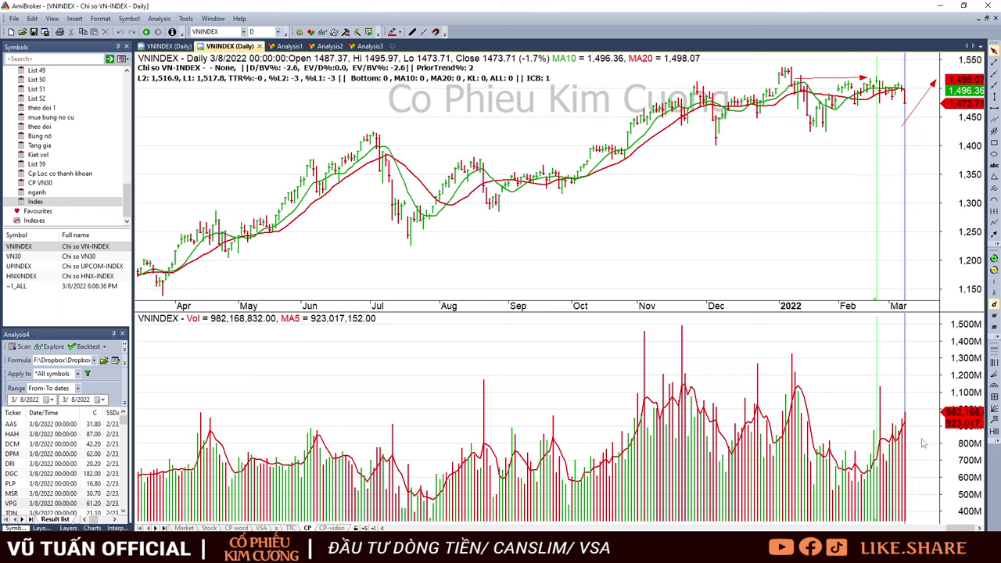
click(913, 447)
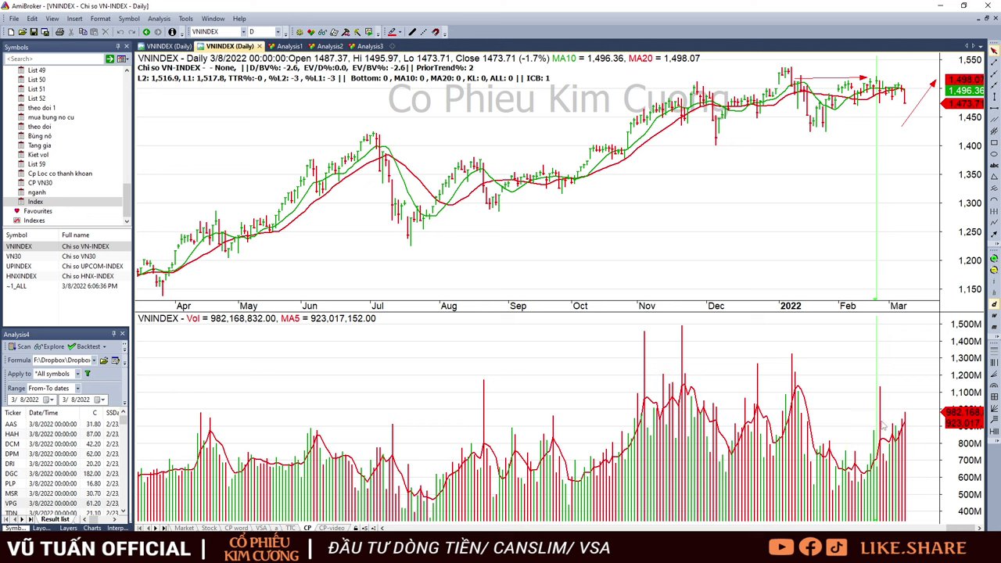
Review price and volume in the January 2022 VNINDEX decline and around the July 2021 low, including 14, 22 and 27 July.
mouse_move(843, 352)
drag(785, 129, 826, 157)
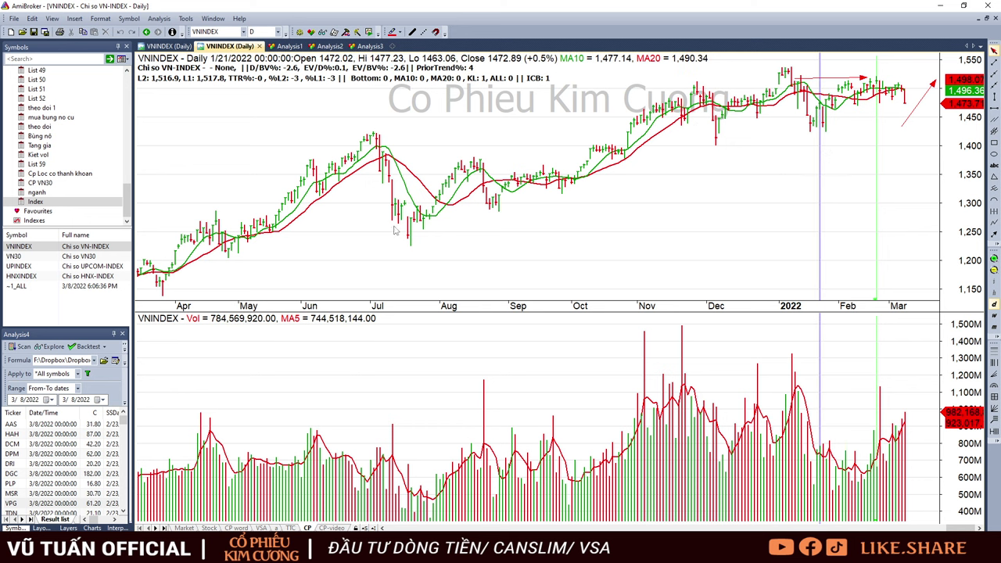
click(399, 232)
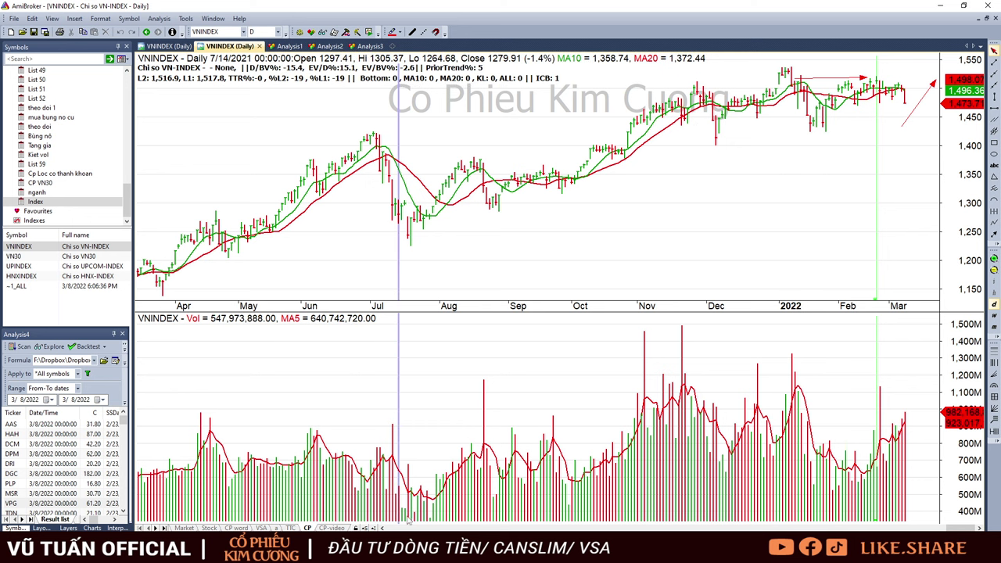
click(408, 517)
click(411, 510)
click(428, 506)
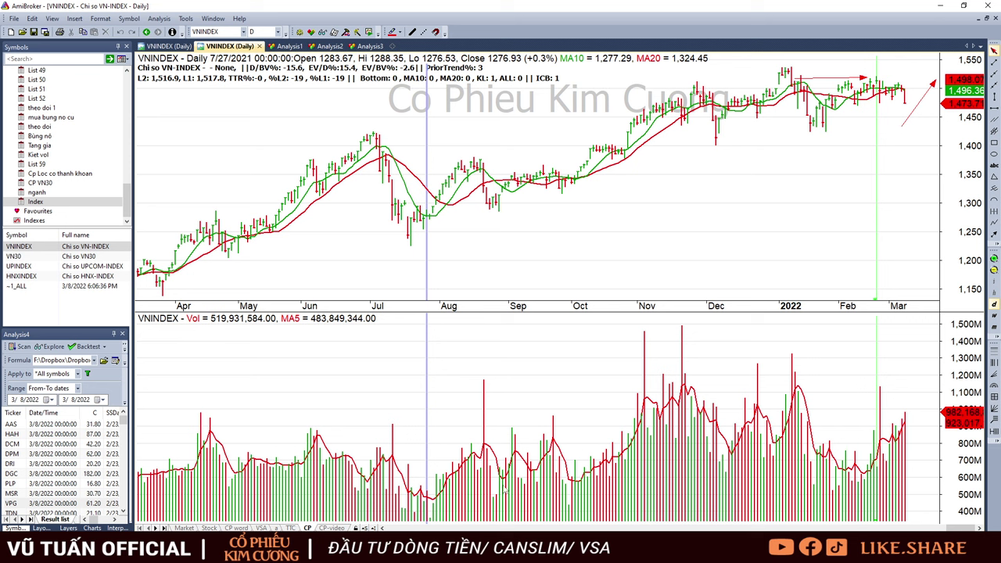
mouse_move(495, 479)
click(418, 491)
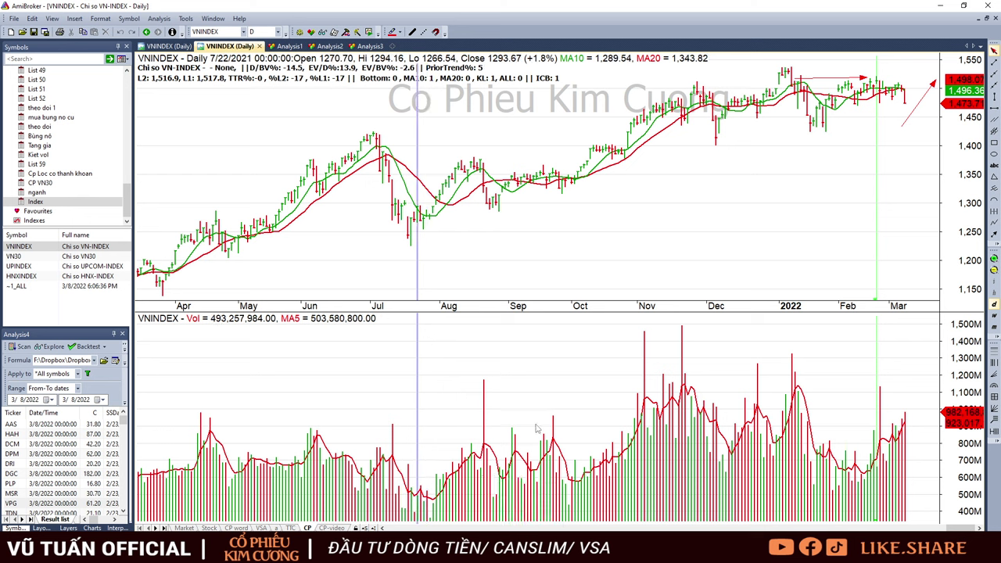
Compare the latest VNINDEX bar of 8 March 2022 with those of 24 February and 1 March.
click(910, 141)
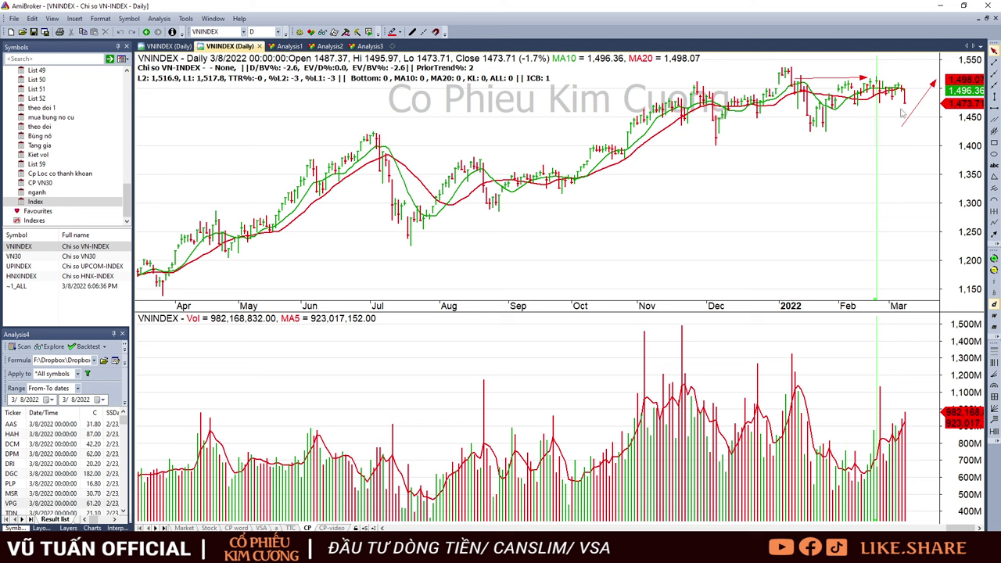
click(907, 142)
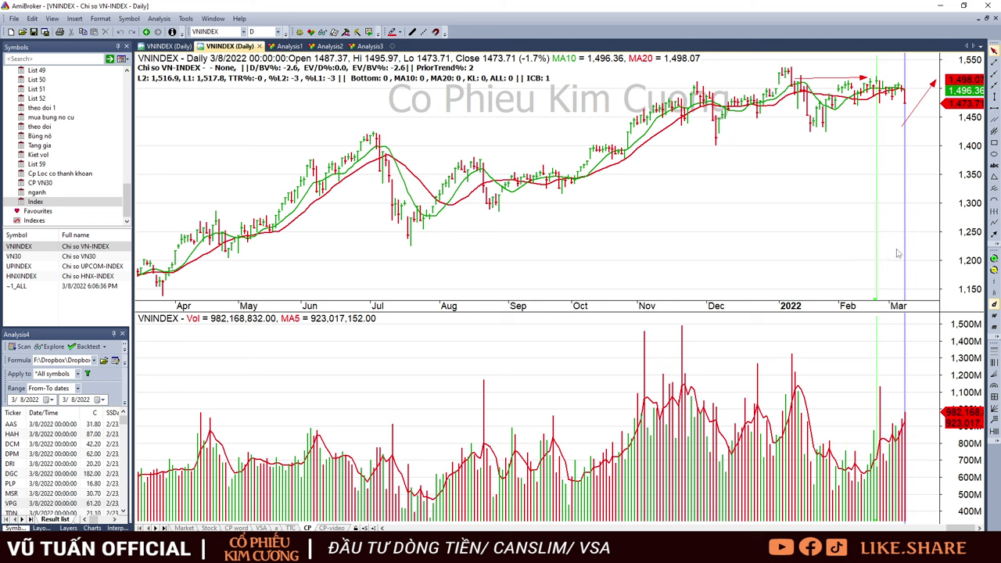
click(881, 105)
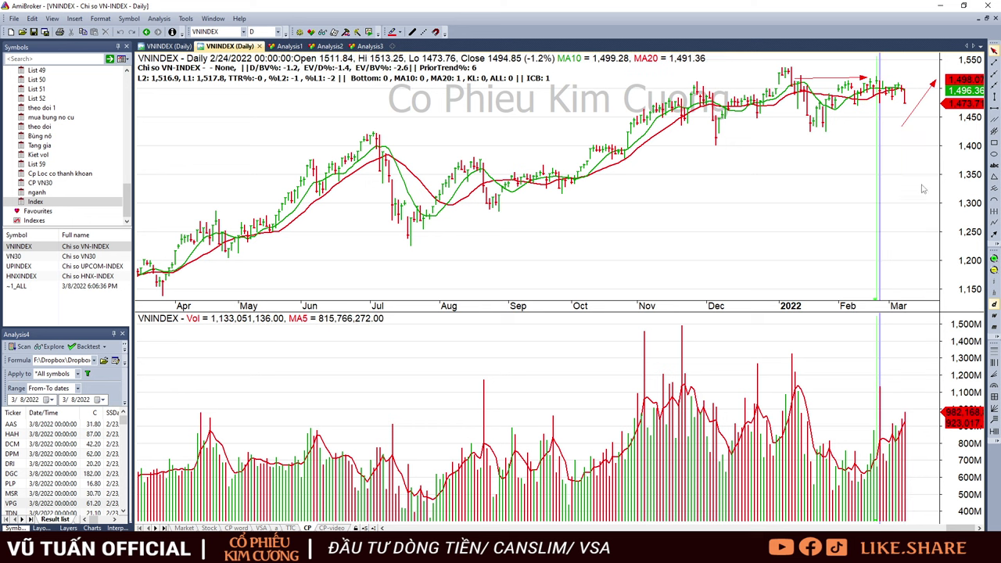
click(890, 108)
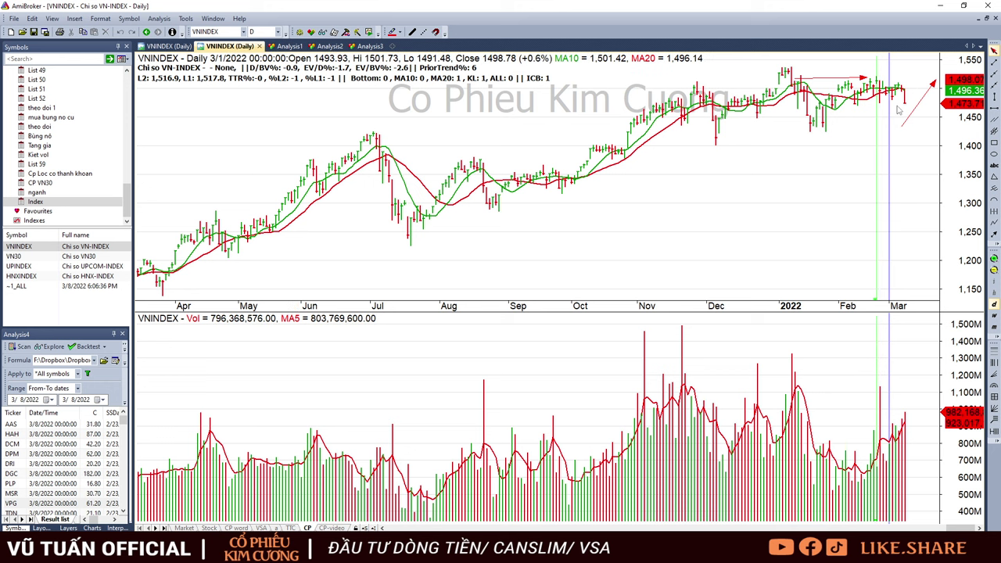
click(905, 107)
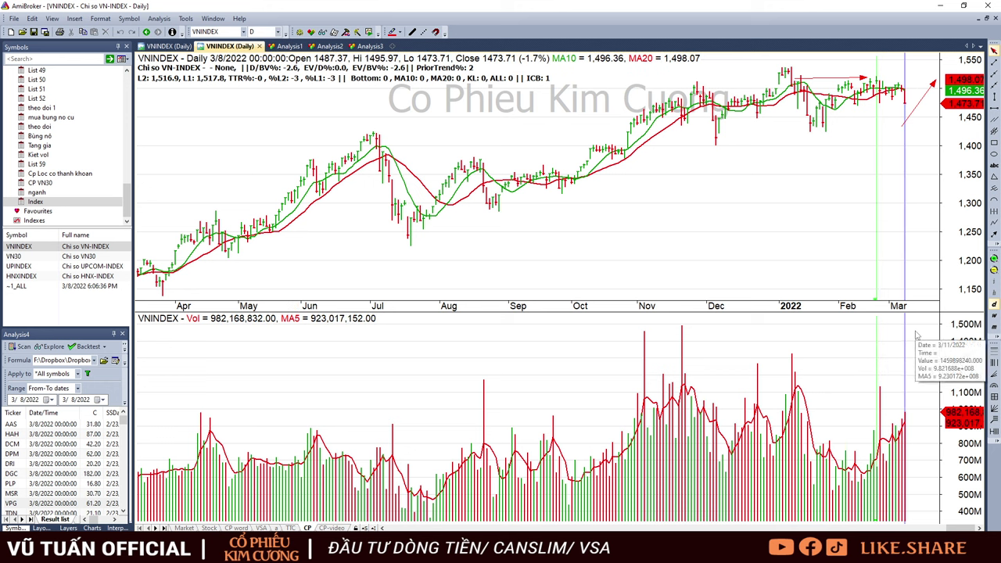
Examine the VNINDEX sideways range using the daily bars of 18 February, 25 February and 8 March 2022.
click(884, 138)
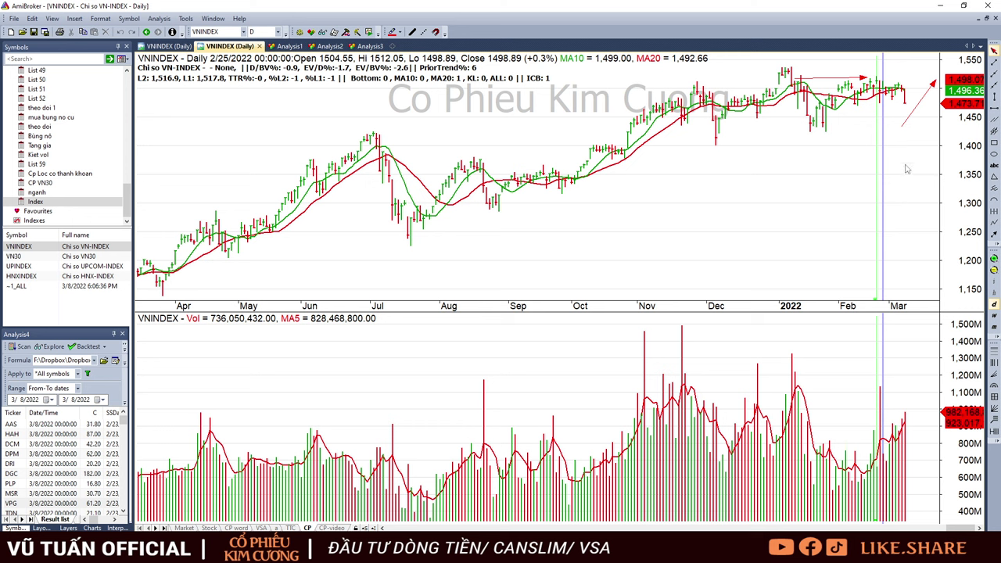
mouse_move(900, 226)
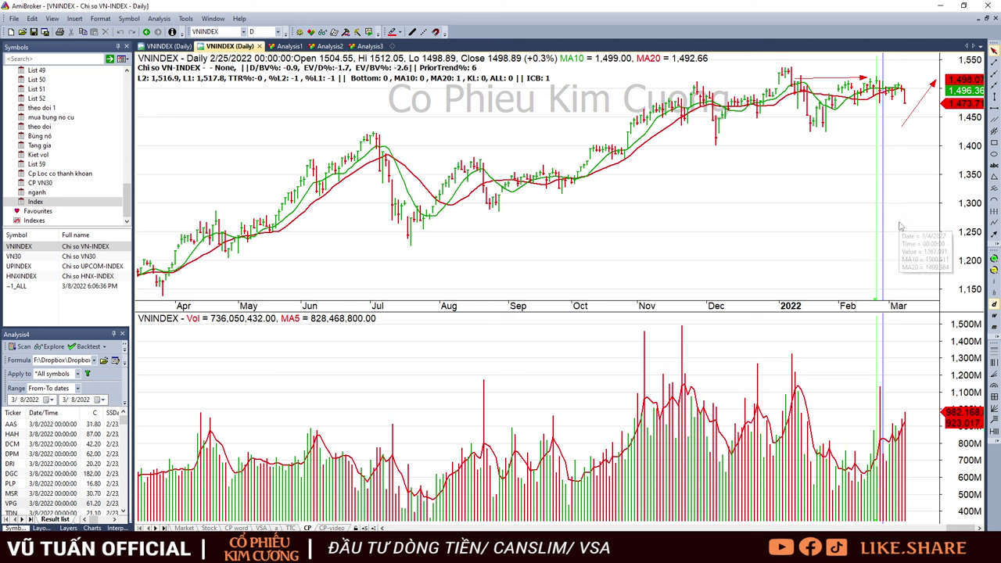
click(893, 162)
click(910, 150)
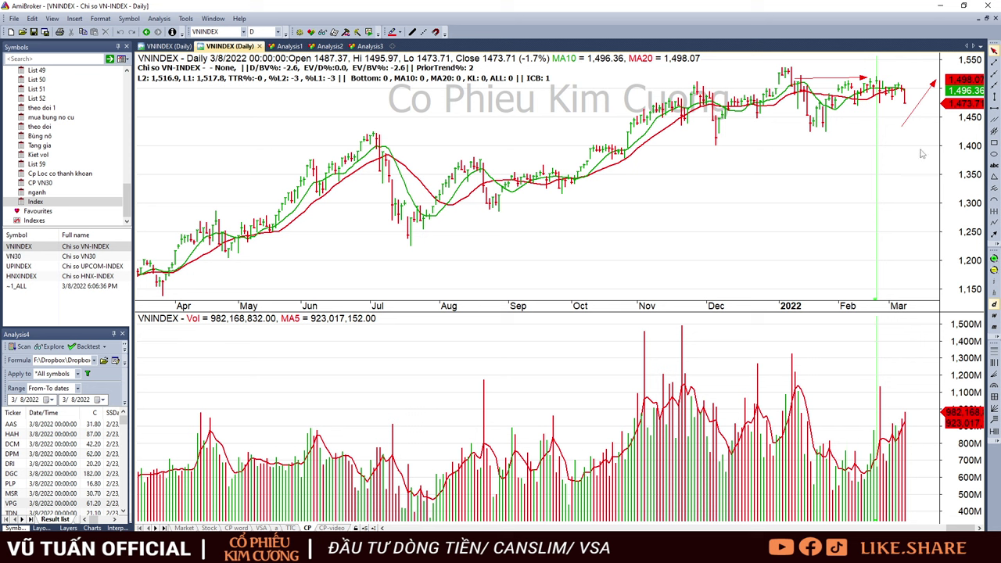
mouse_move(904, 212)
mouse_move(831, 164)
click(867, 110)
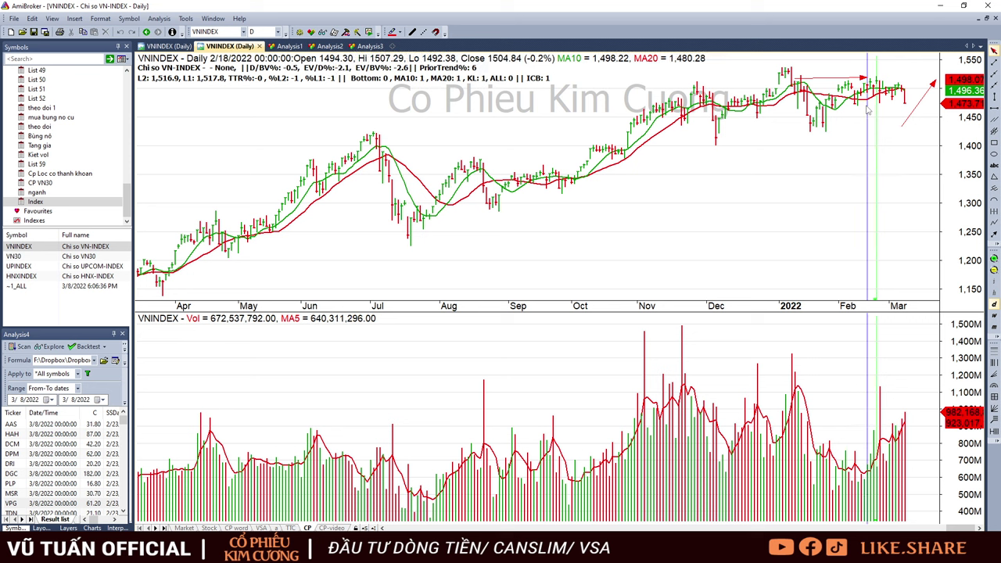
Inspect the VNINDEX daily bars of 2 and 7 March 2022.
mouse_move(910, 169)
click(893, 116)
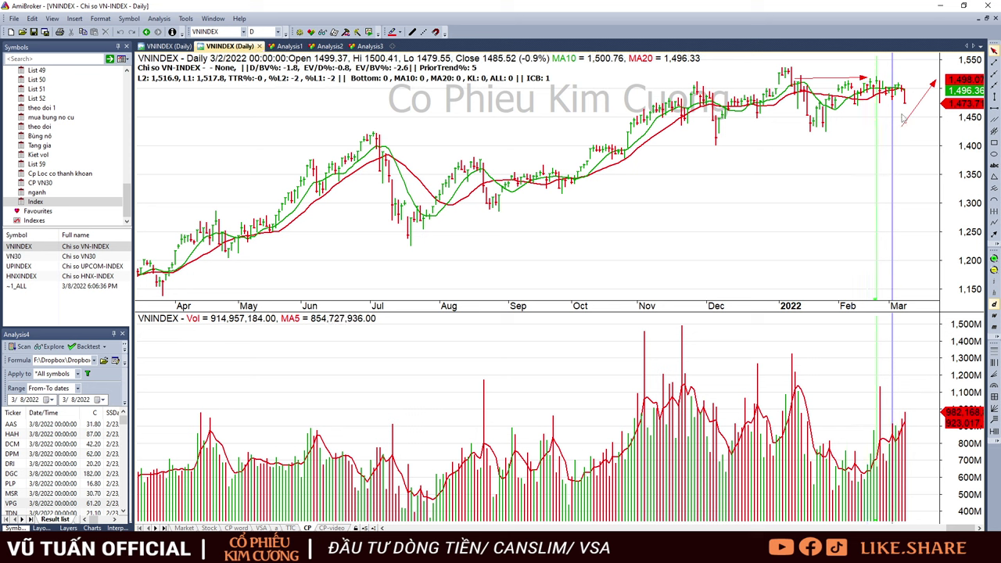
click(903, 117)
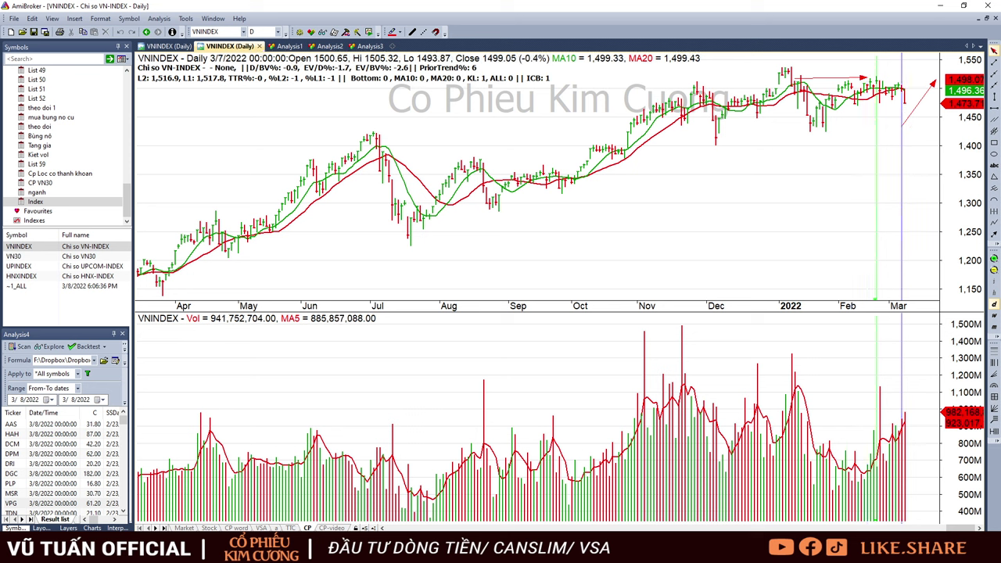
Switch to the CP Kim Cương 09.03.2022 workbook in Excel and read its market and strategy note.
key(alt+Tab)
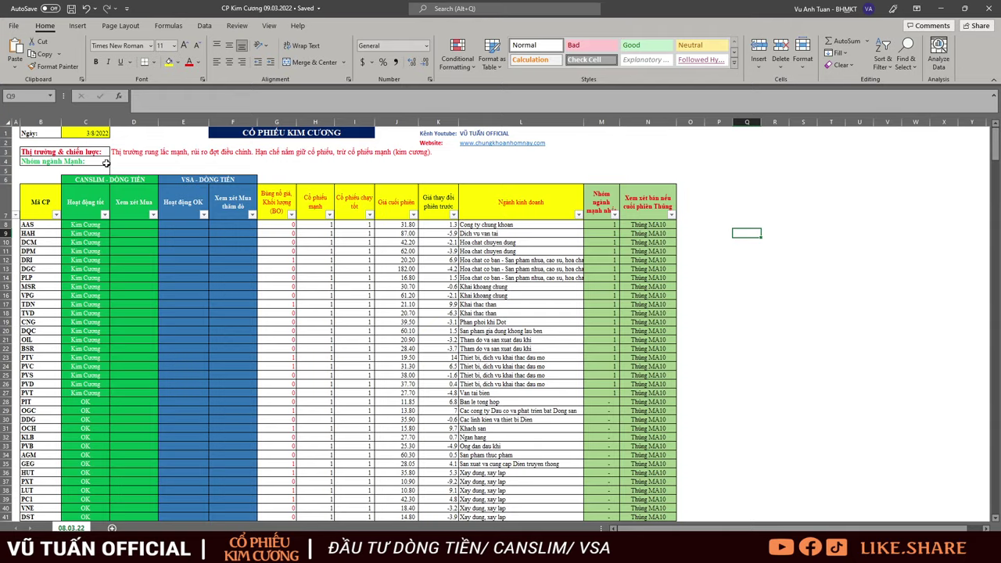
click(149, 151)
drag(149, 151, 426, 153)
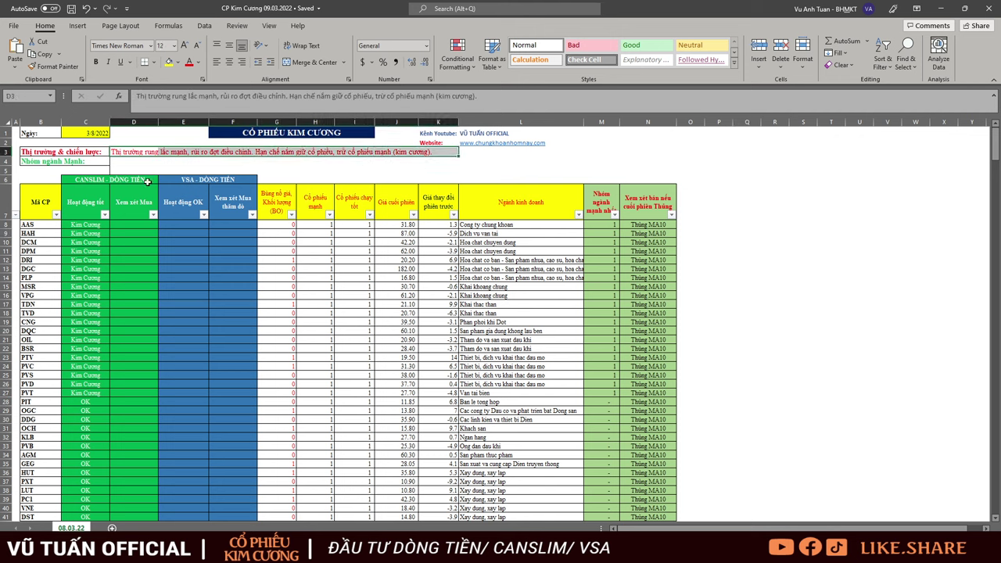
click(234, 169)
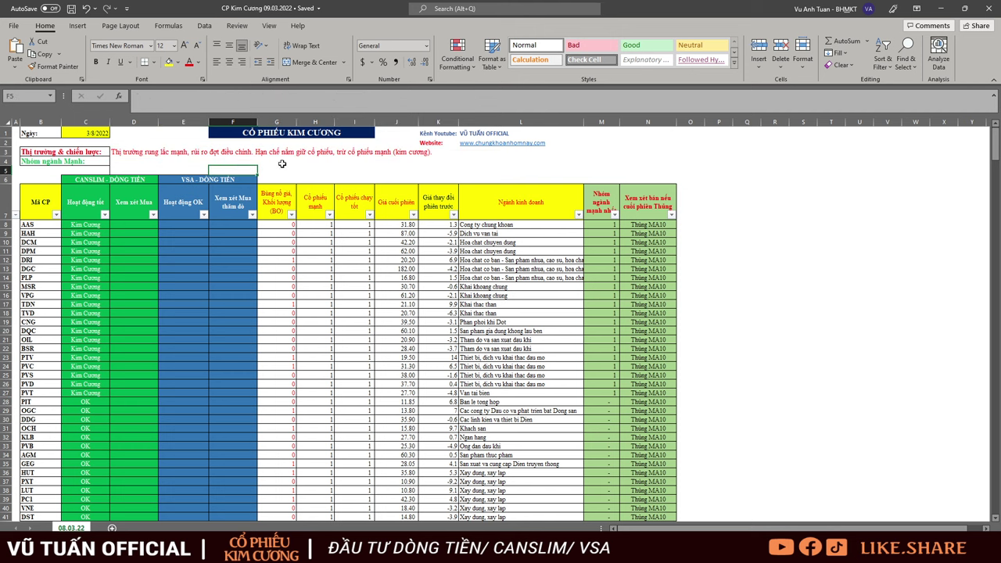
click(357, 151)
Review the stocks rated Kim Cương and their industries, including the PVD, PVC, DGC and DPM rows.
drag(98, 227, 91, 394)
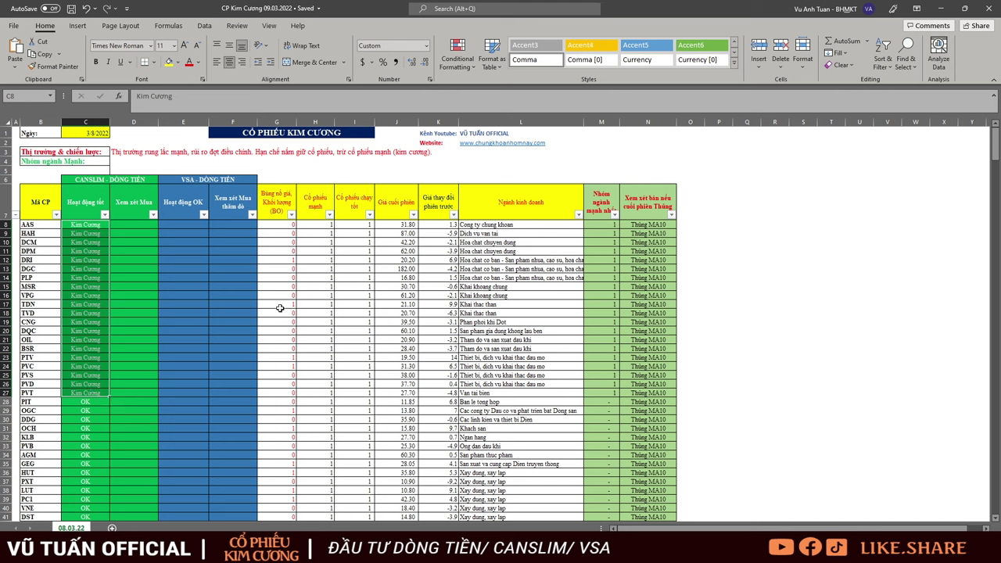
drag(474, 224, 657, 385)
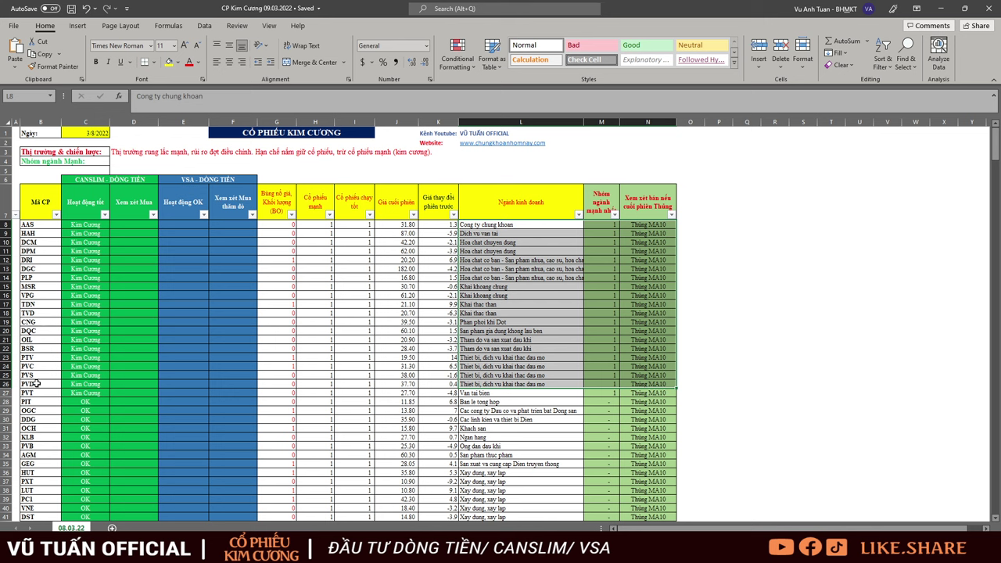
drag(36, 388, 105, 377)
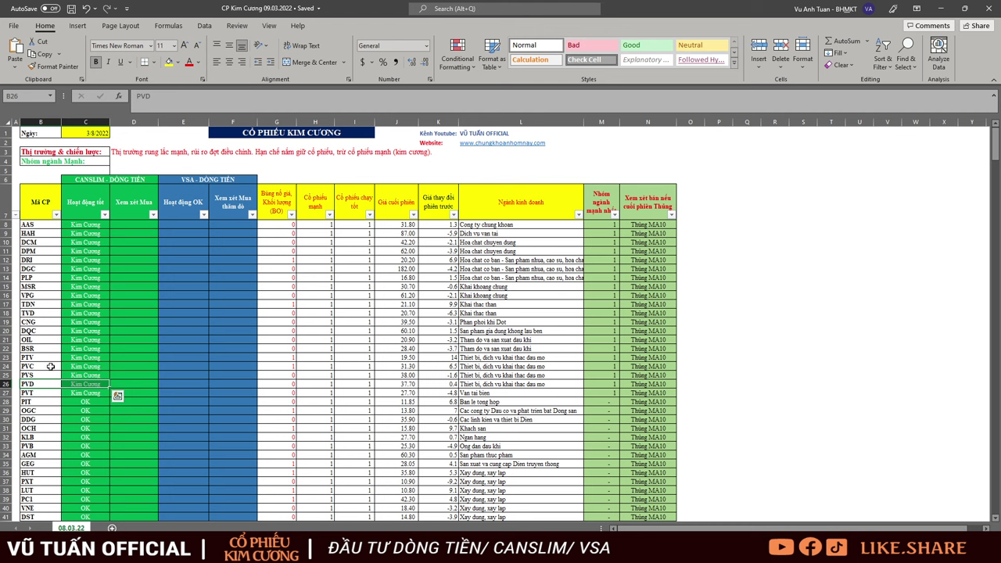
drag(46, 366, 77, 367)
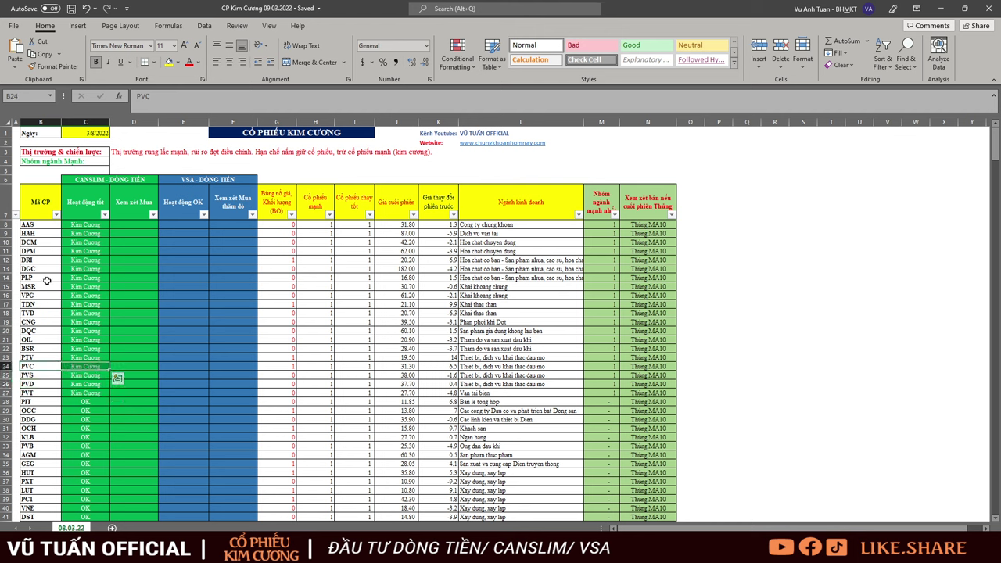
drag(47, 268, 91, 267)
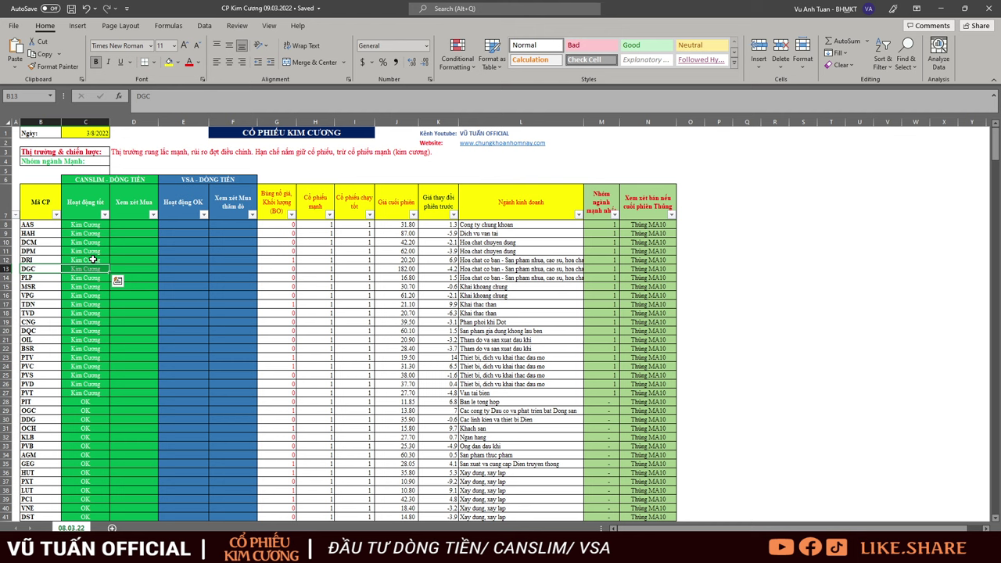
drag(38, 250, 96, 255)
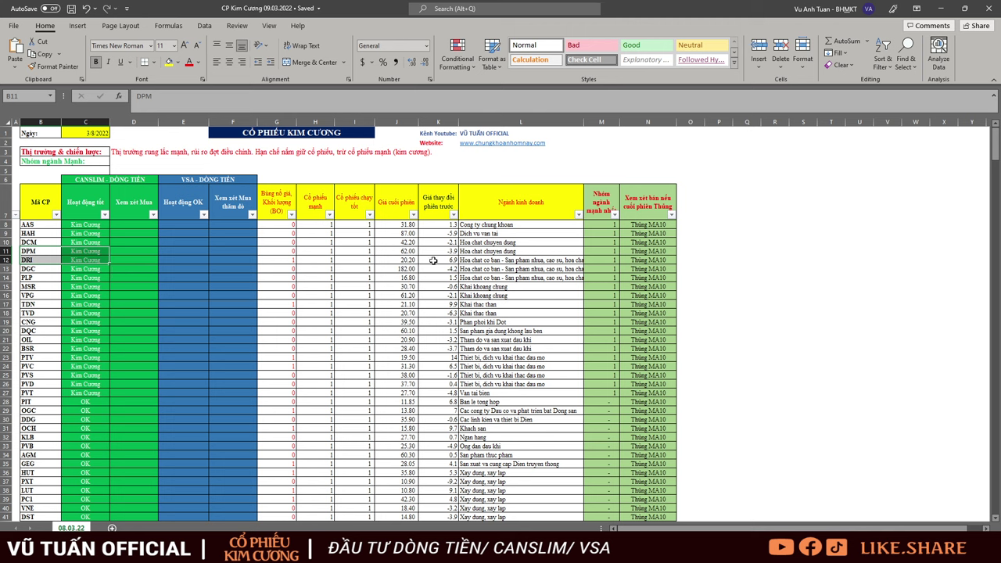
Filter the Nhóm ngành mạnh nhất column to show only rows with the value 1.
click(615, 215)
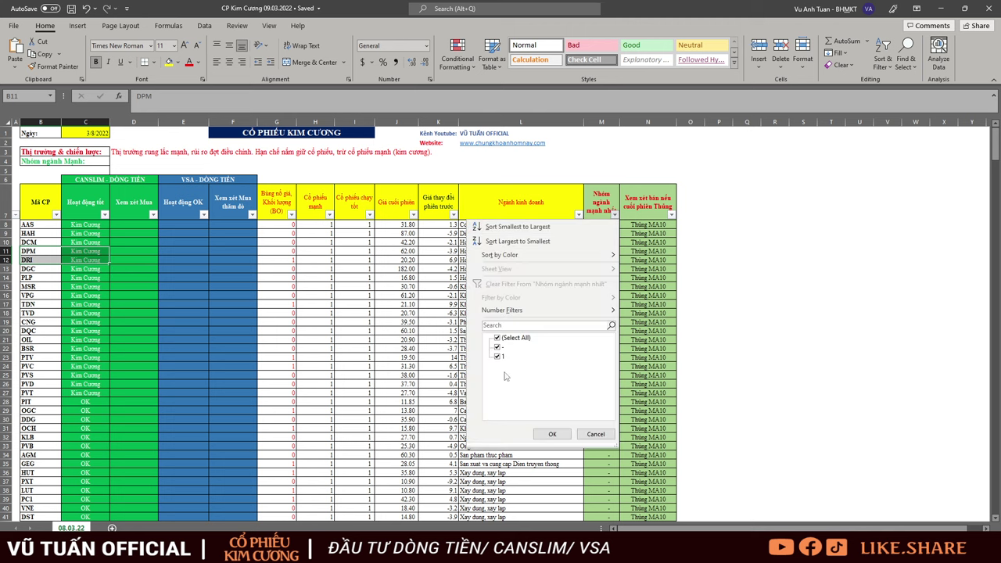
click(497, 347)
click(553, 434)
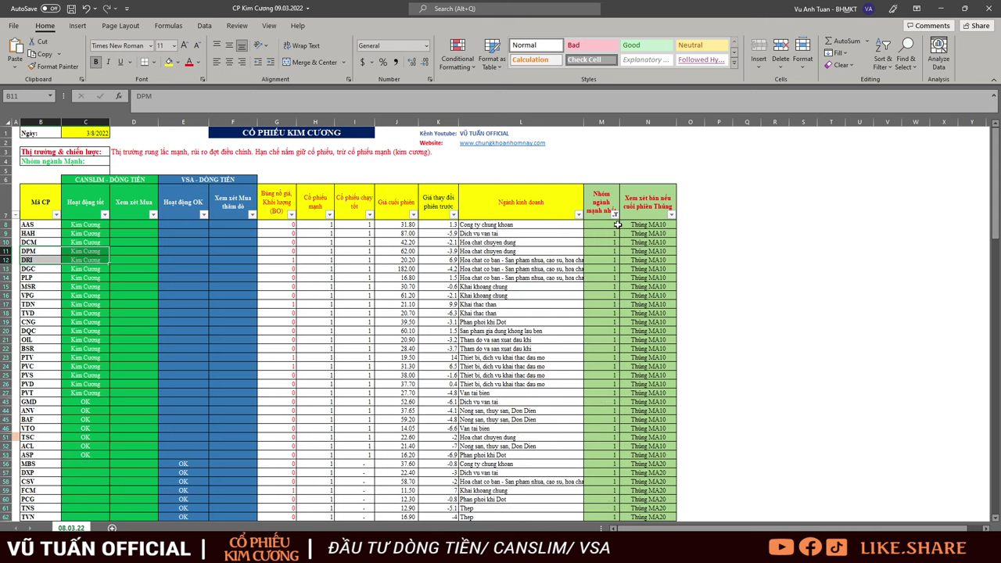
Examine the industries in the Ngành kinh doanh filter list, keeping all of them selected.
click(579, 215)
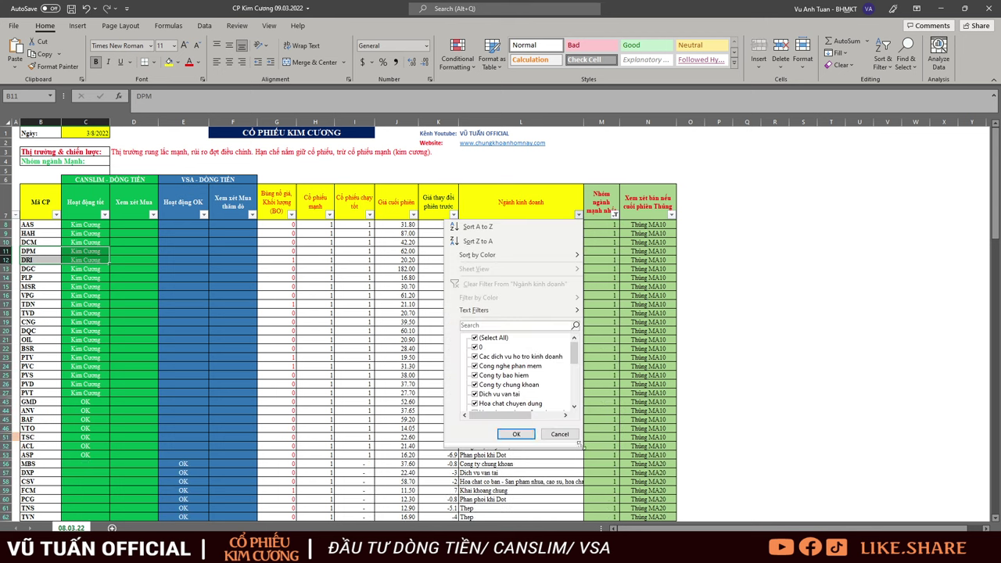
drag(579, 443, 711, 517)
scroll(575, 400, down, 2)
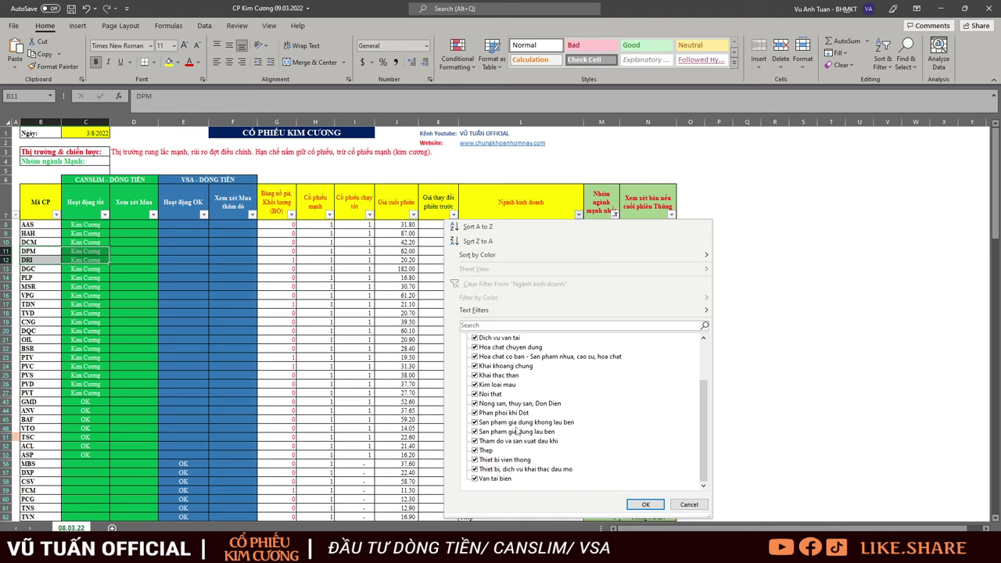
scroll(495, 404, up, 1)
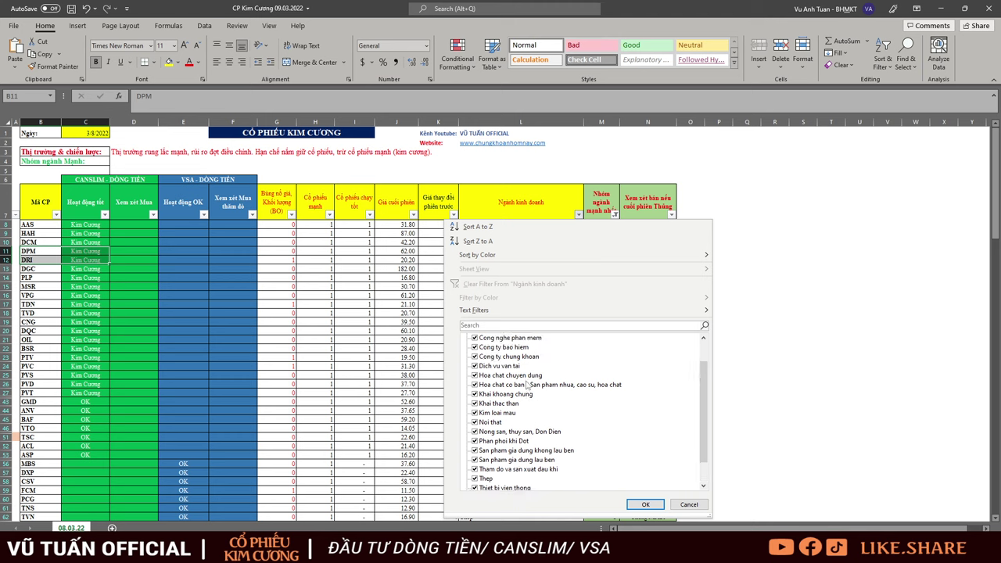
scroll(529, 387, up, 1)
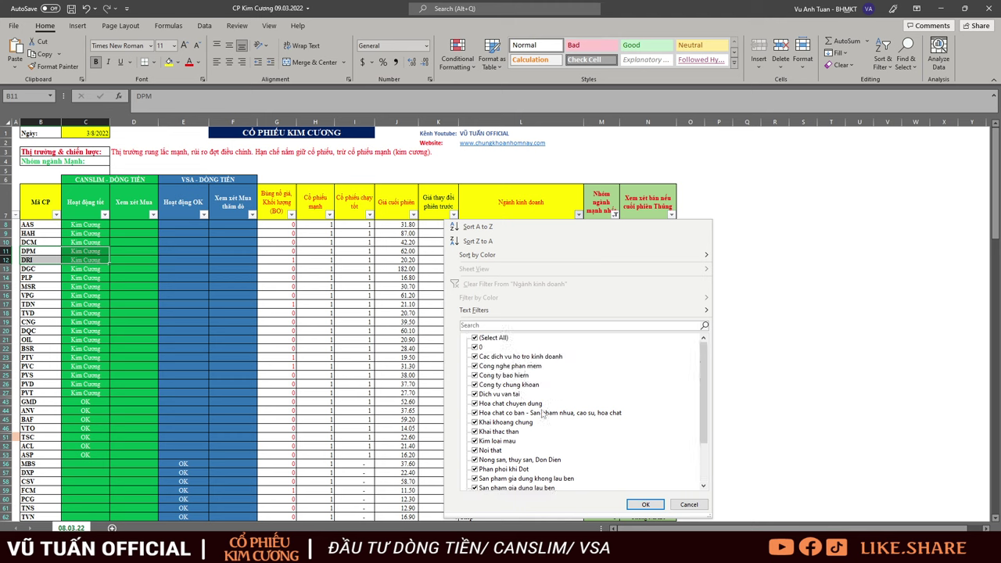
scroll(545, 407, down, 2)
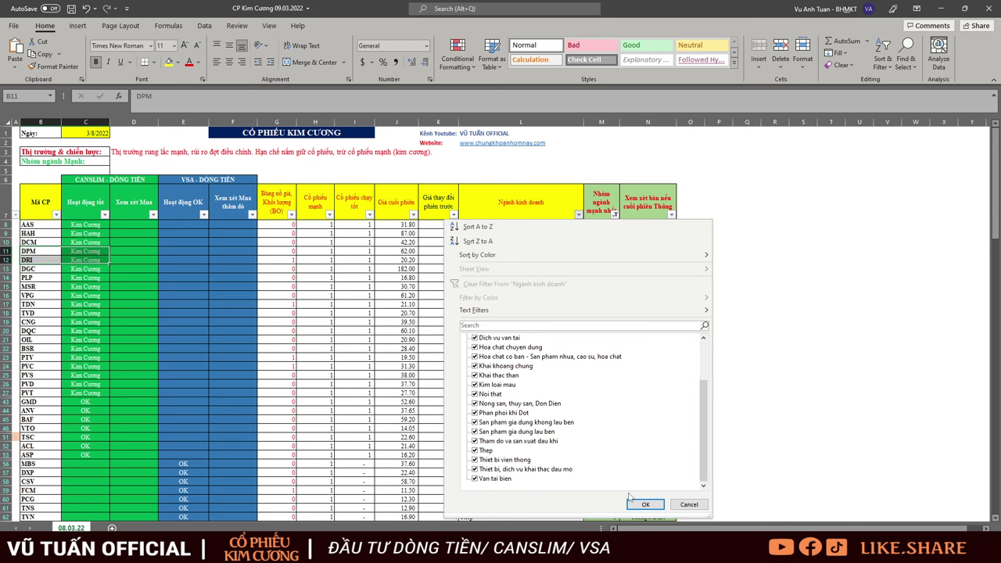
click(645, 504)
click(354, 311)
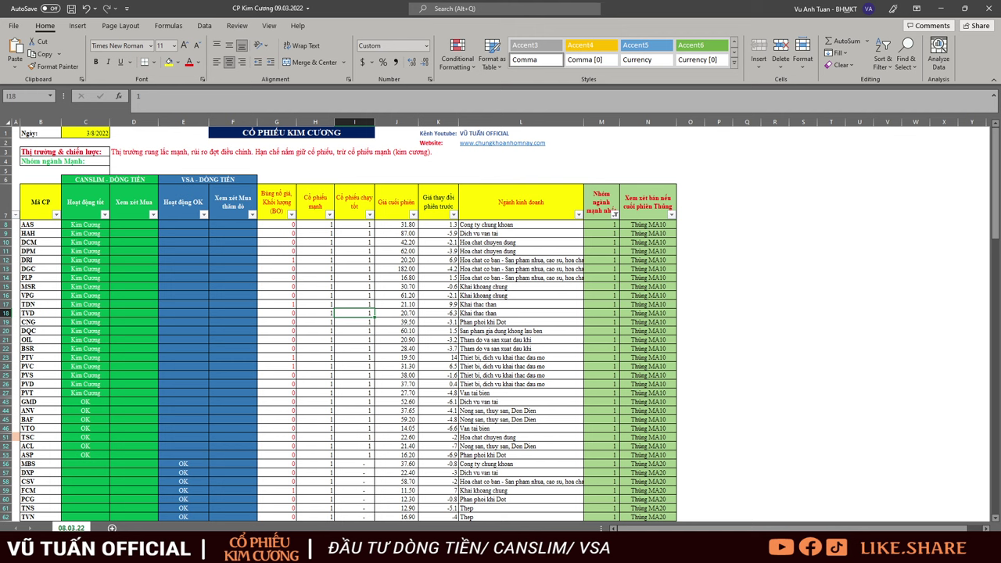
Switch to AmiBroker and examine the VNINDEX bars of 22 February, 8 March and 24 January 2022.
click(121, 553)
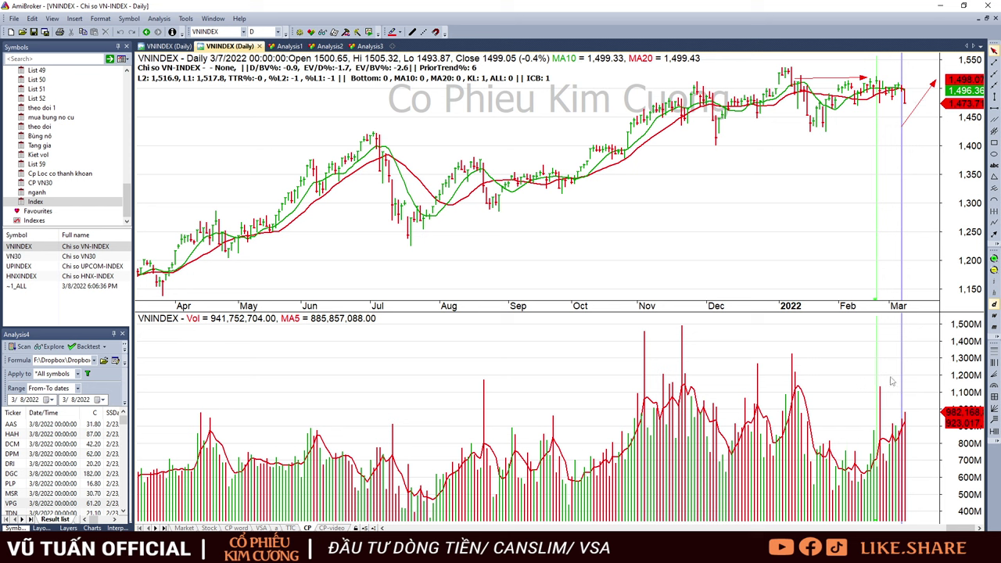
click(876, 460)
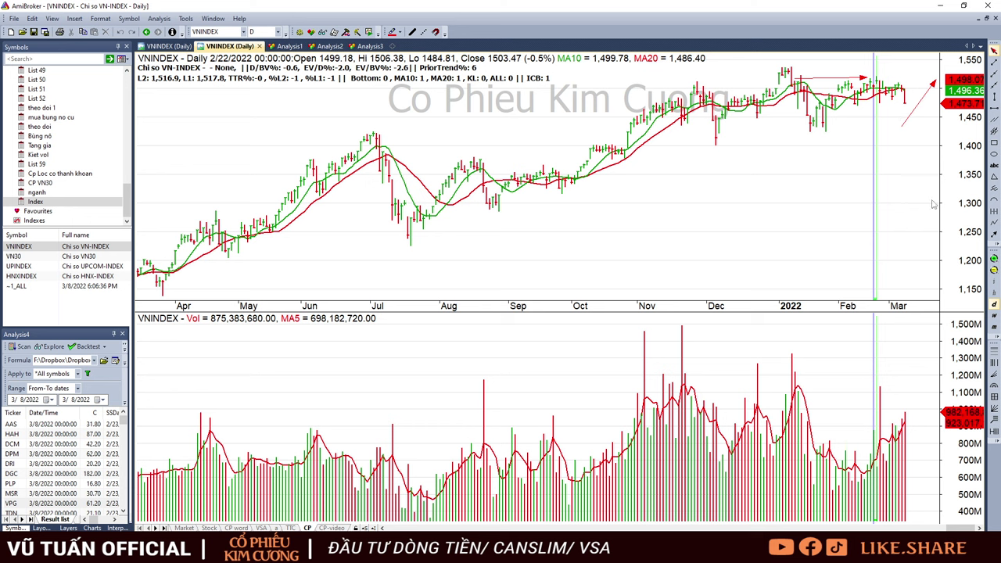
mouse_move(870, 214)
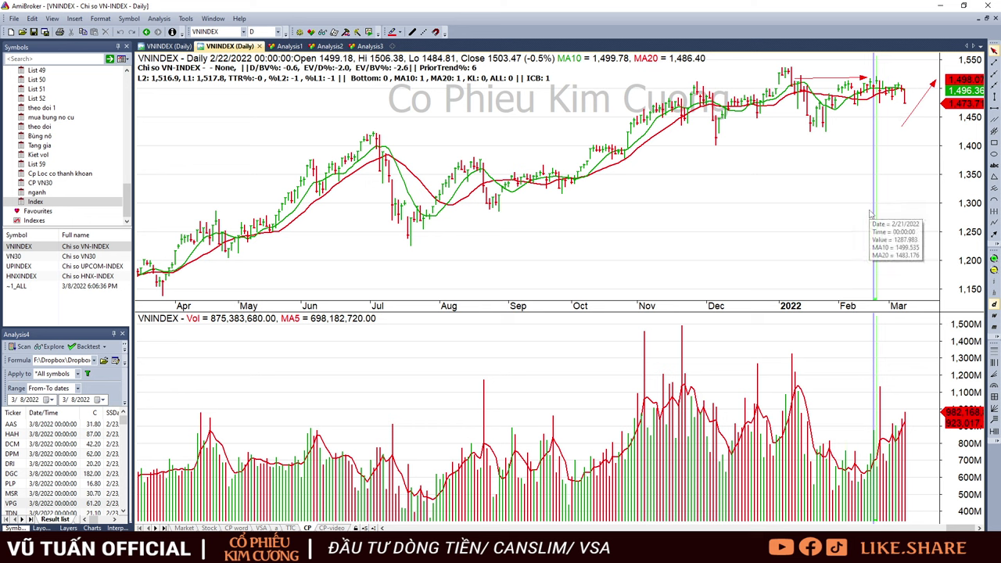
click(908, 141)
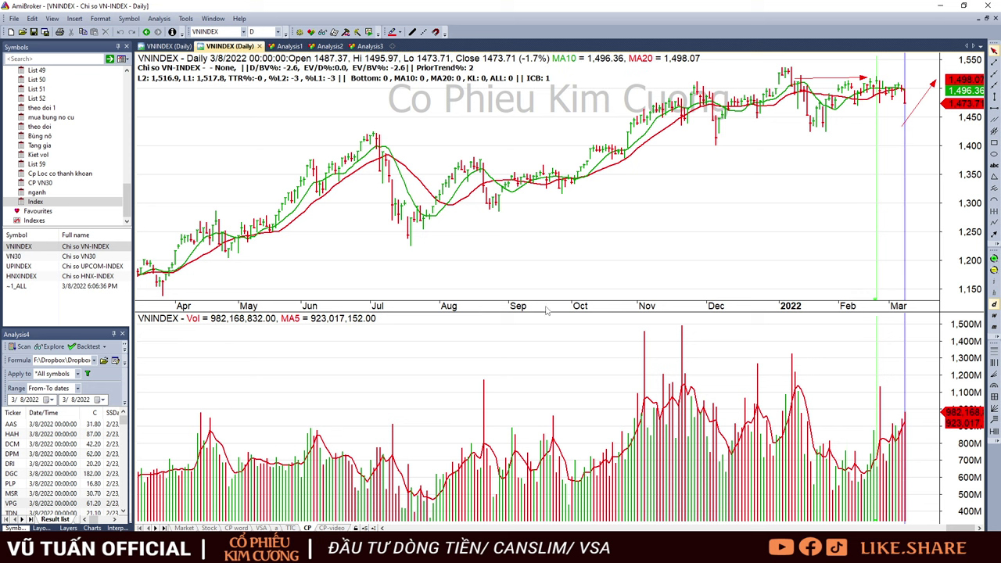
mouse_move(926, 159)
mouse_move(899, 193)
click(829, 147)
drag(795, 142, 827, 119)
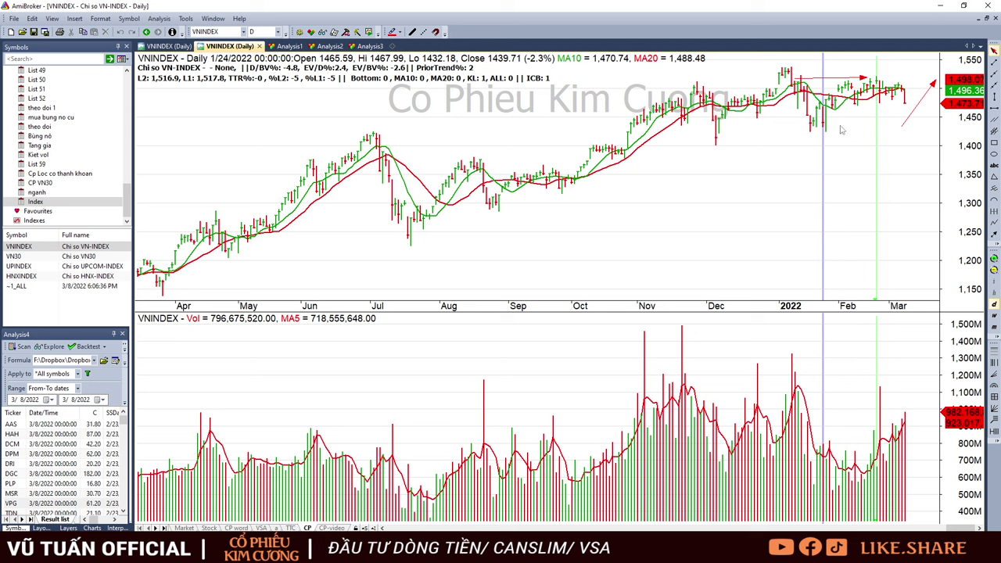
key(alt+Tab)
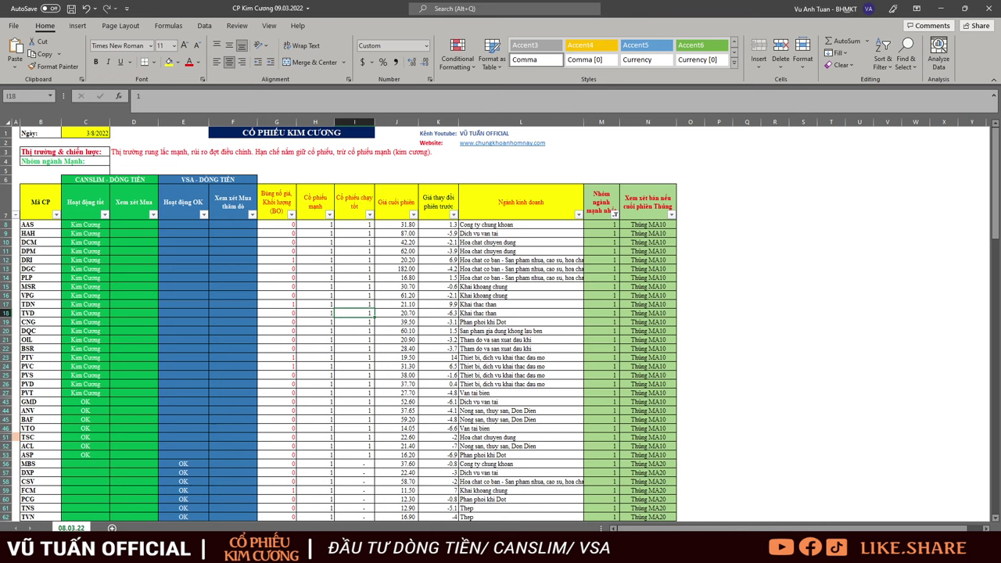
key(alt+Tab)
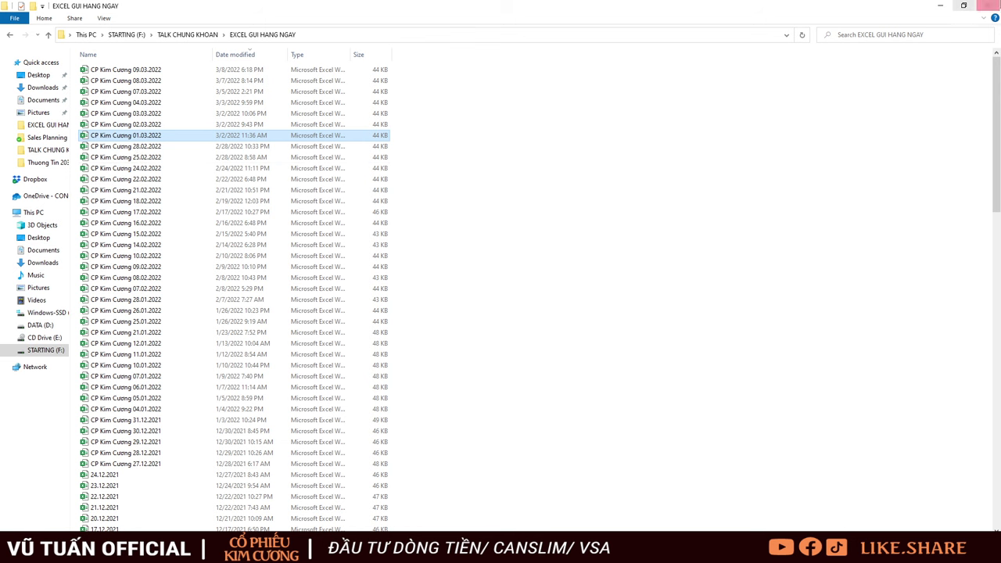
key(alt+Tab)
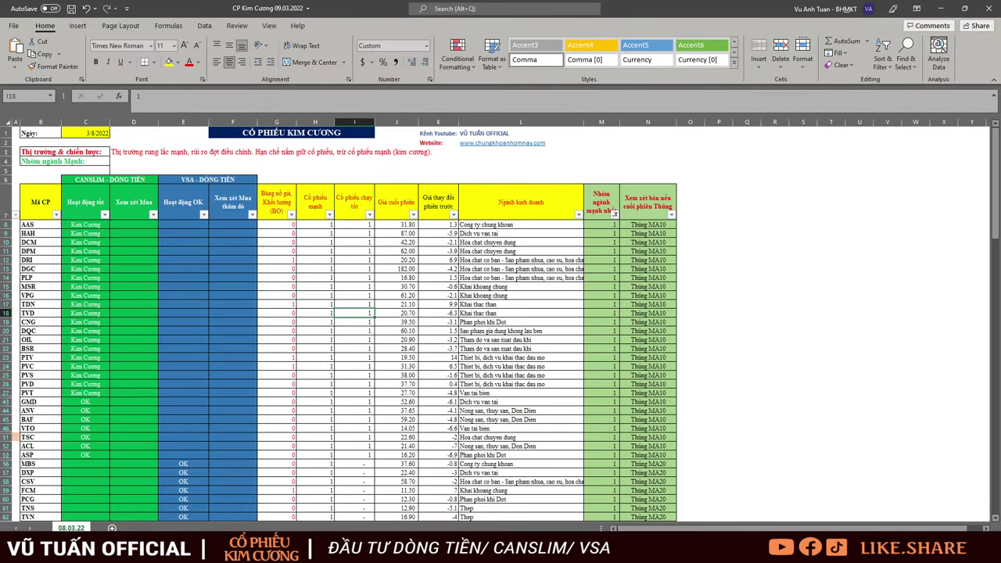
Return to AmiBroker and compare the VNINDEX bars of 8 March and 9 February 2022.
key(alt+Tab)
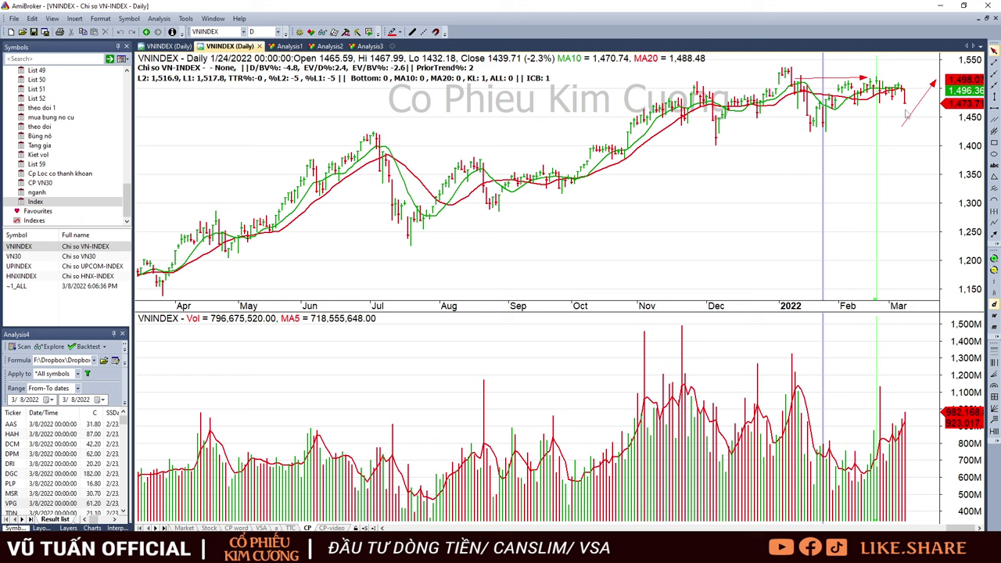
click(908, 147)
mouse_move(871, 276)
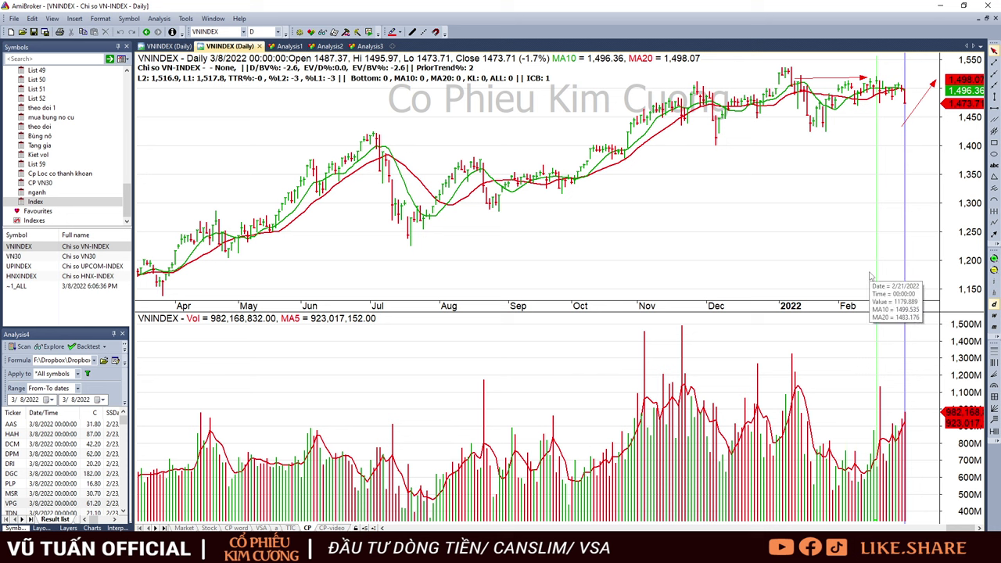
click(846, 138)
mouse_move(838, 194)
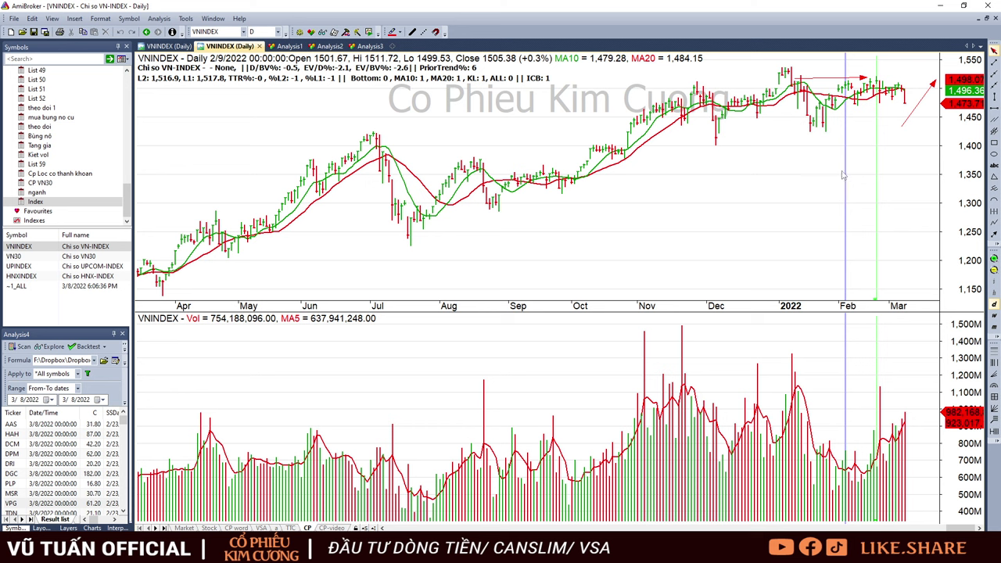
click(905, 112)
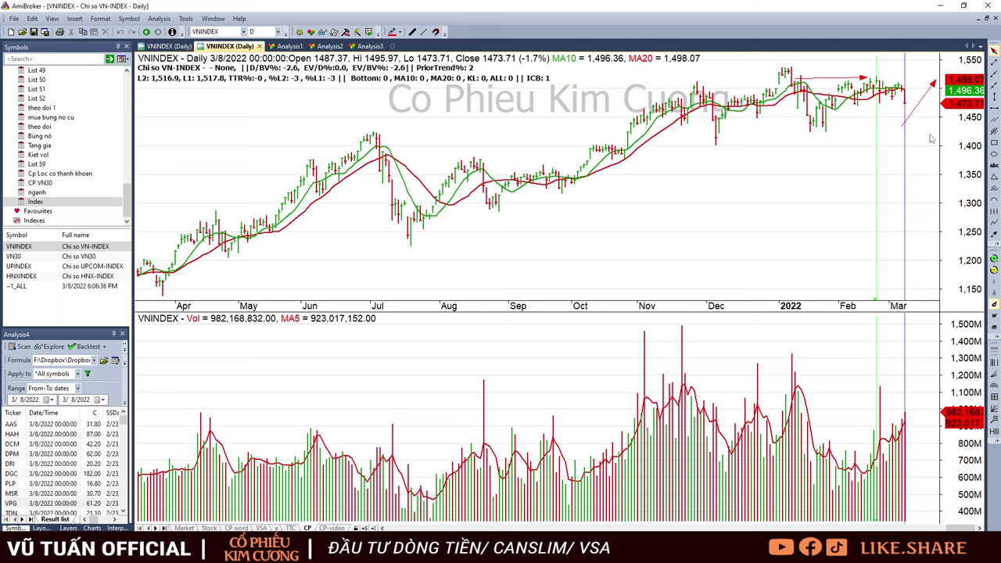
mouse_move(931, 139)
Switch to the Excel workbook and review the filtered stocks rated Kim Cương and OK under CANSLIM and OK under VSA.
key(alt+Tab)
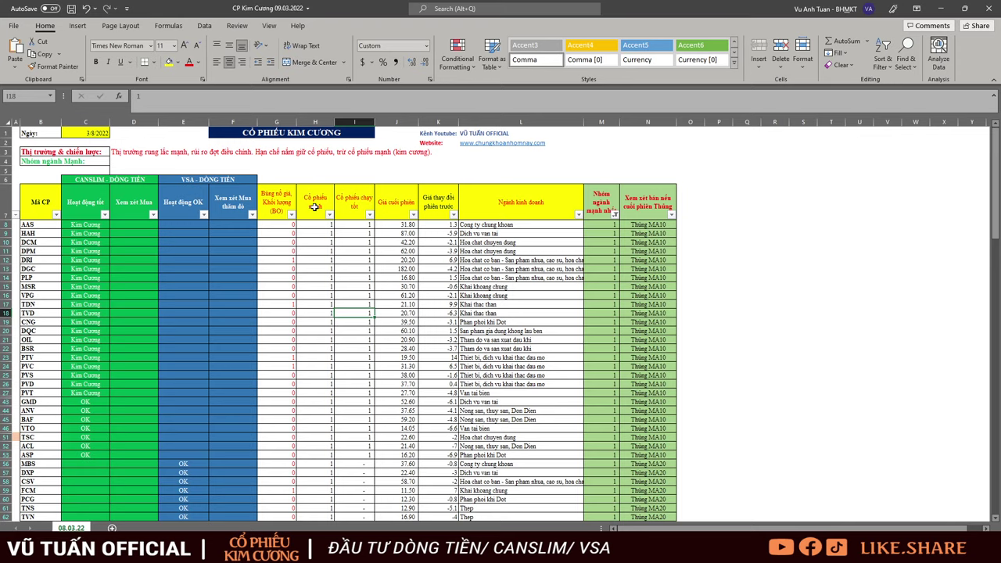
scroll(43, 207, down, 1)
drag(43, 196, 105, 361)
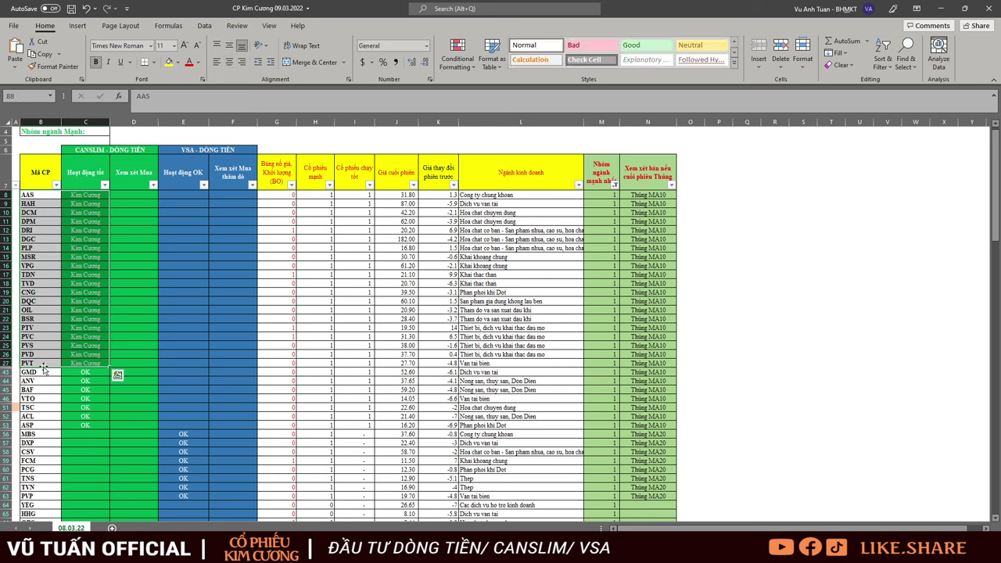
drag(31, 373, 78, 424)
scroll(60, 391, down, 2)
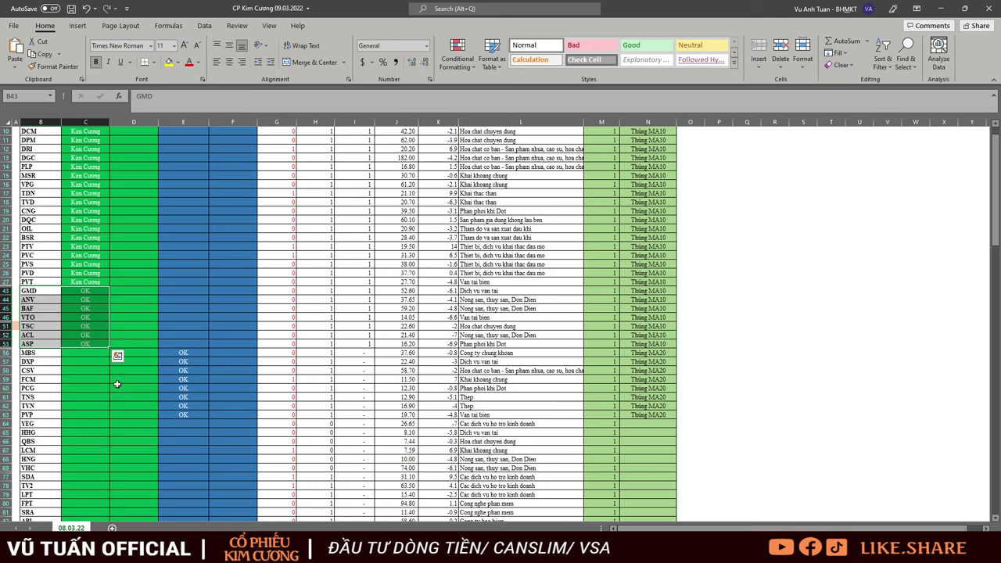
scroll(200, 349, up, 3)
scroll(200, 350, down, 3)
drag(182, 354, 47, 406)
scroll(109, 289, up, 3)
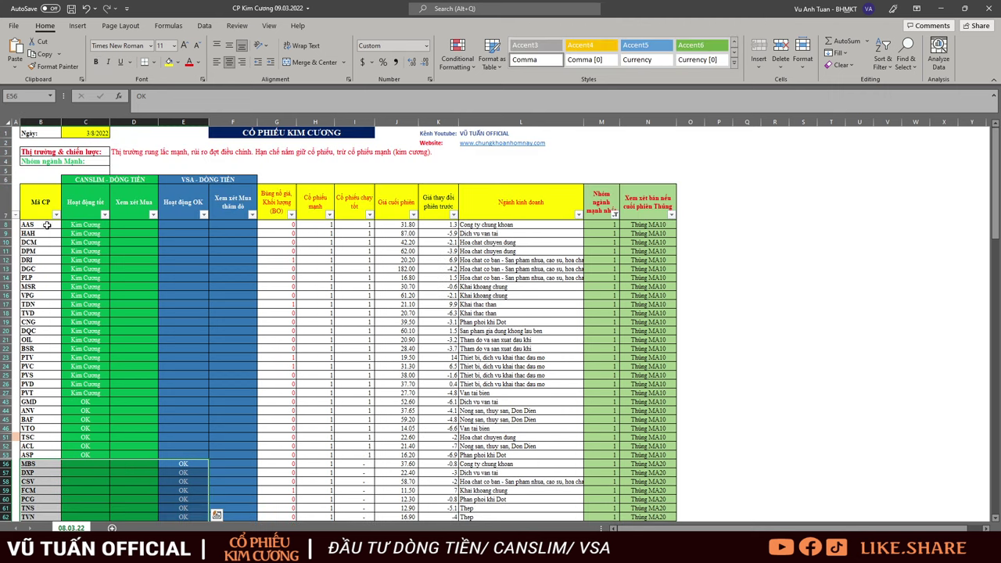
Review the stocks rated Kim Cương under CANSLIM in the workbook, singling out DGC and the PVC, PVS and PVD group.
click(50, 286)
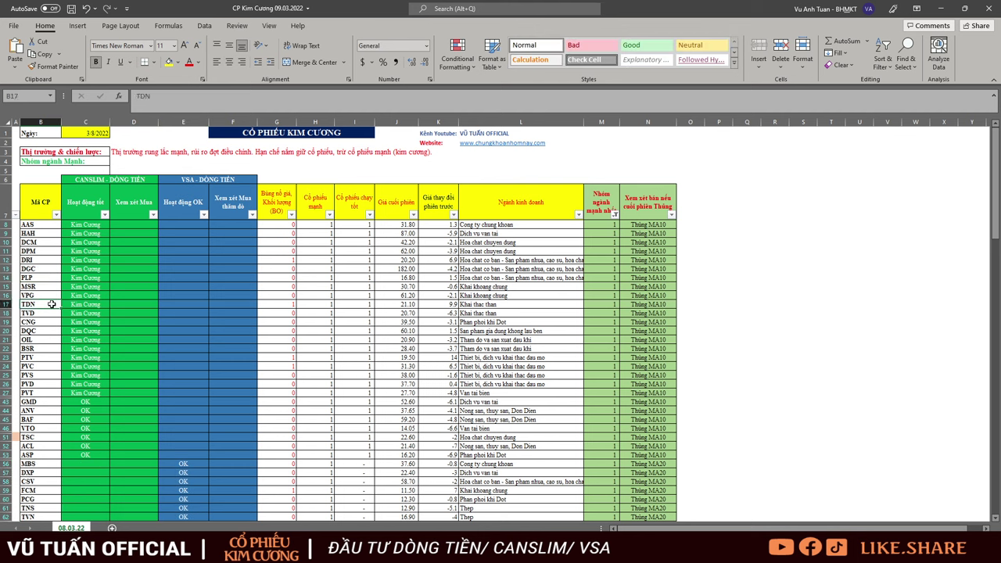
click(48, 321)
click(47, 330)
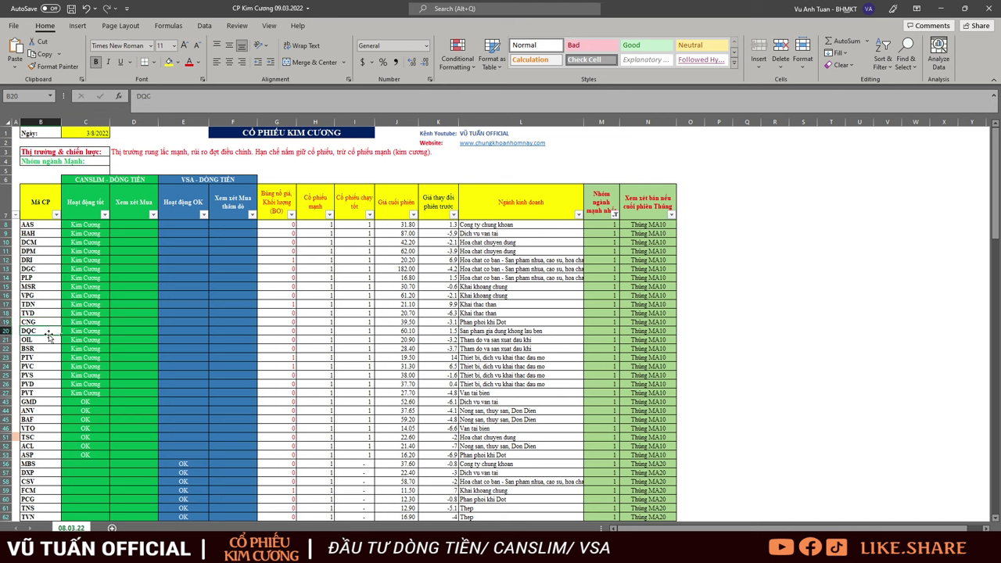
drag(43, 225, 640, 393)
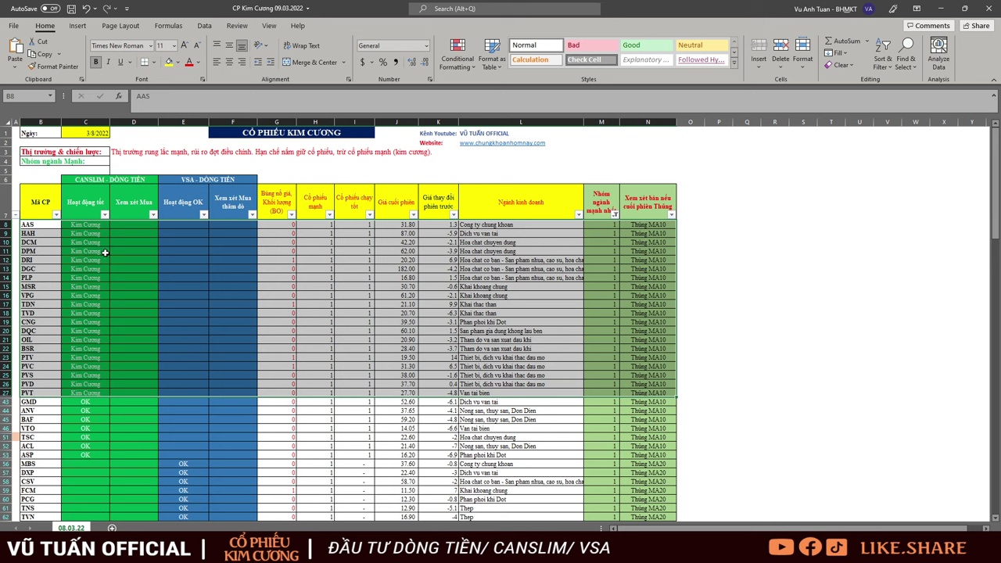
drag(75, 227, 130, 391)
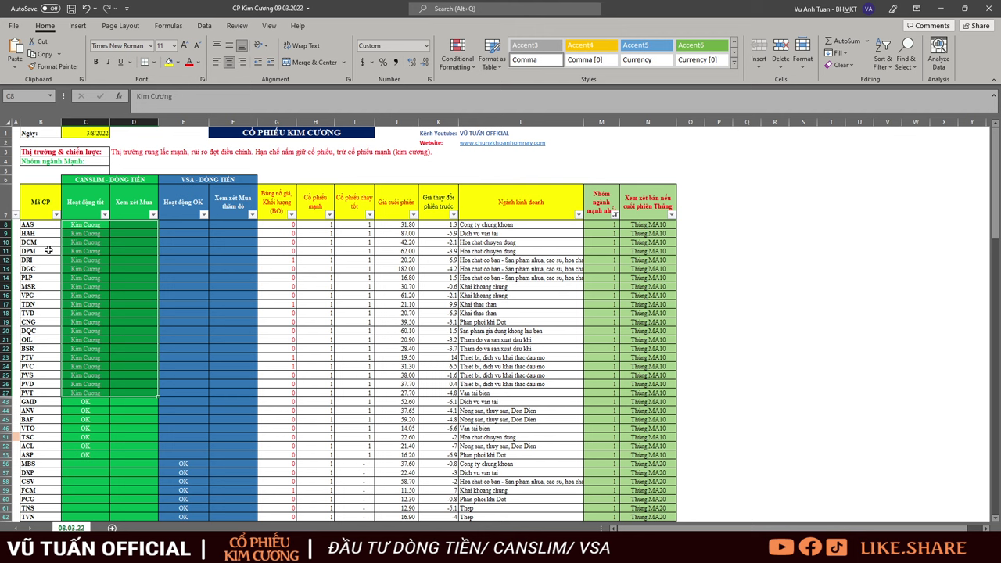
drag(44, 255, 85, 269)
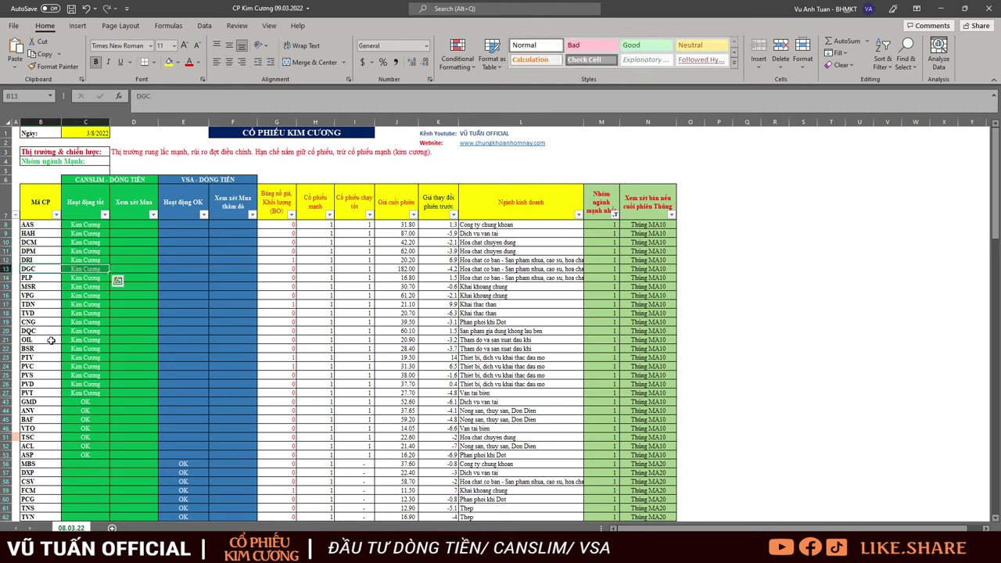
drag(43, 384, 77, 367)
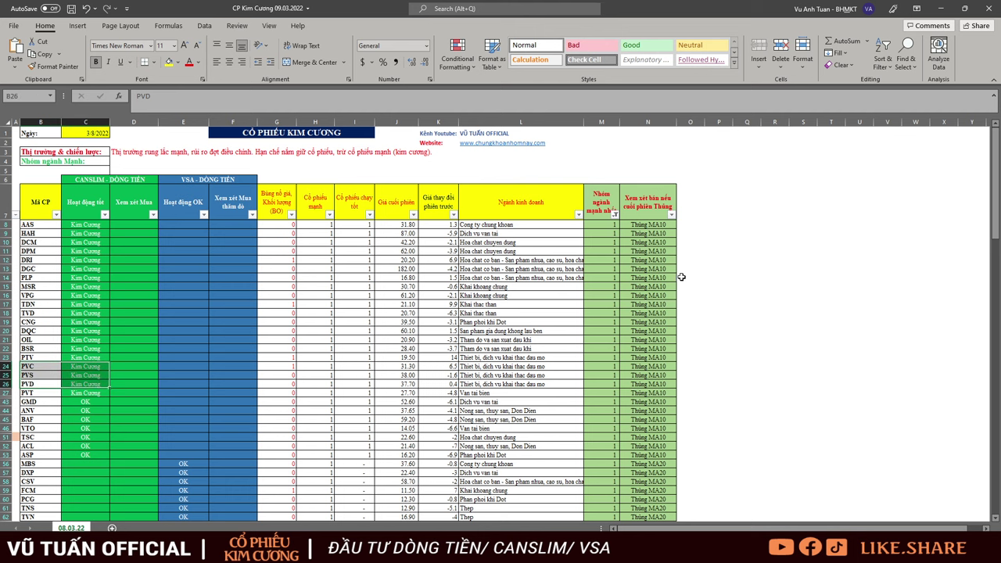
Review the Thủng MA10 sell signals and the rows rated OK under VSA with their Thủng MA20 signals.
scroll(681, 277, down, 2)
drag(641, 167, 634, 369)
scroll(683, 294, down, 2)
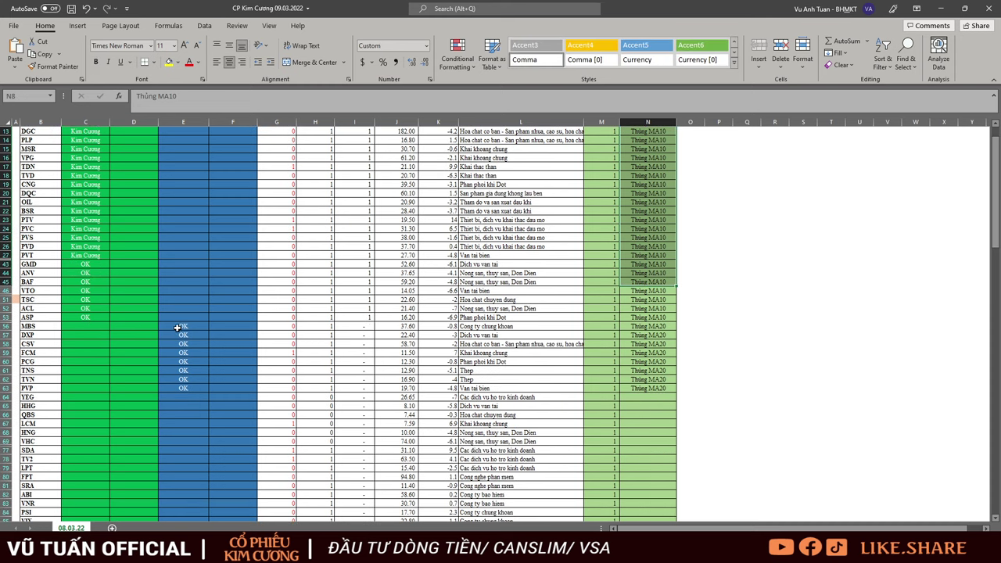
drag(178, 327, 649, 395)
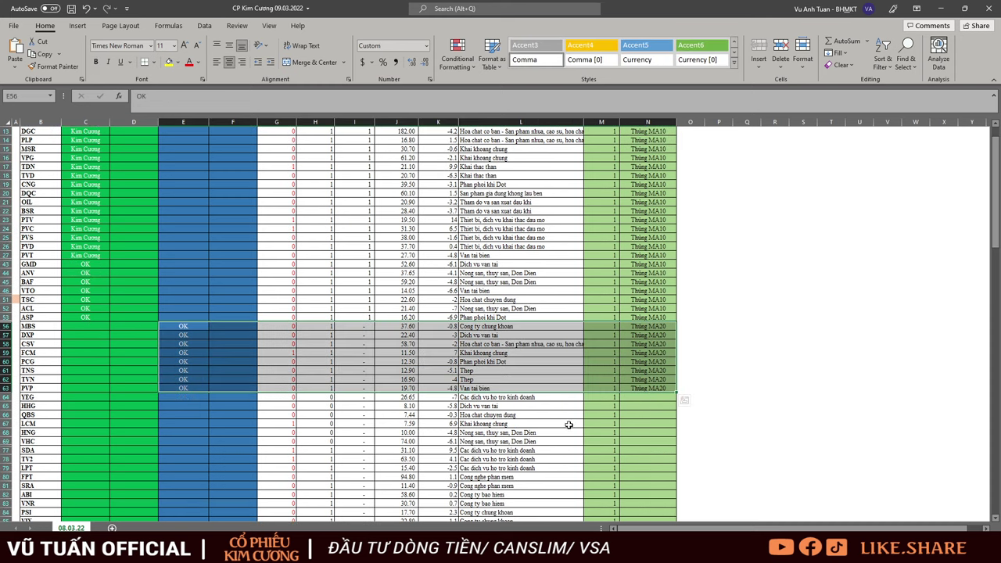
scroll(569, 425, up, 4)
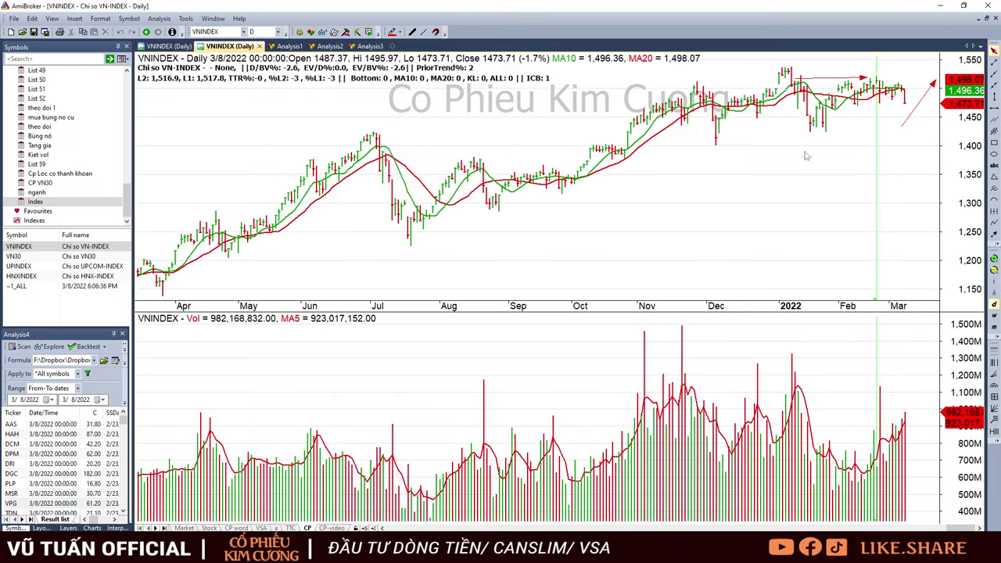
Switch to AmiBroker, check the VNINDEX bar of 14 February 2022, and enlarge the Analysis4 results to show the columns through KL vat kiet.
mouse_move(866, 115)
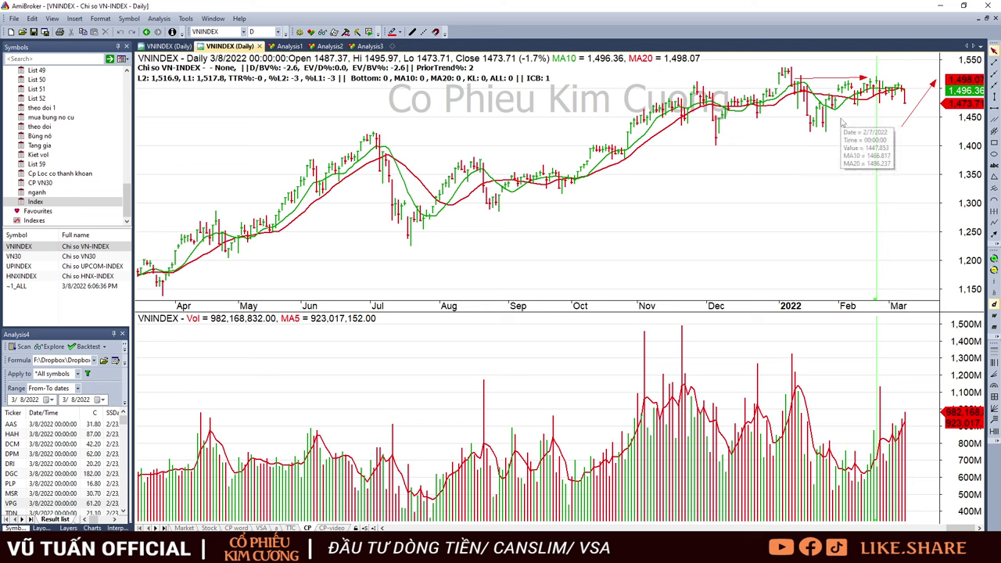
click(858, 167)
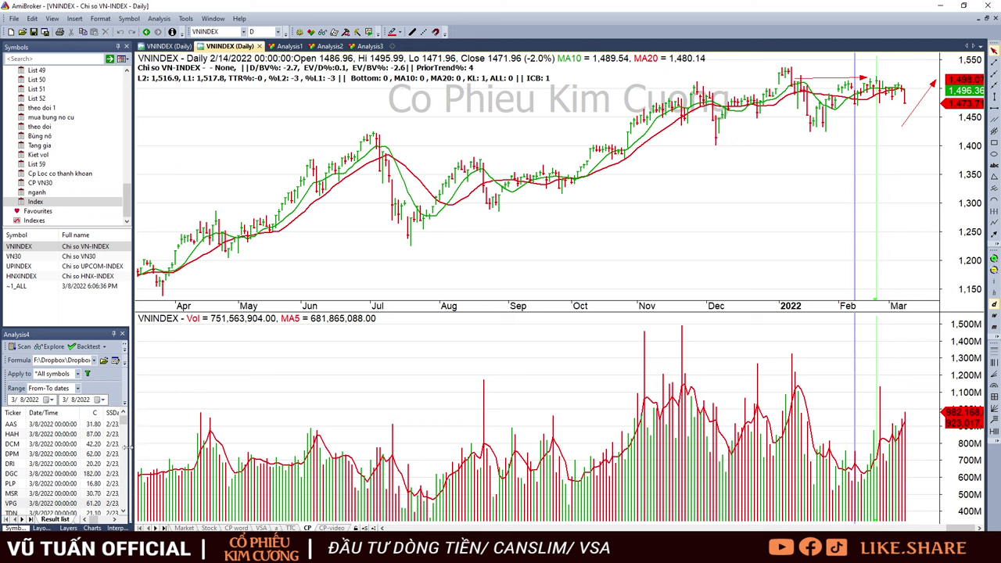
drag(127, 446, 730, 495)
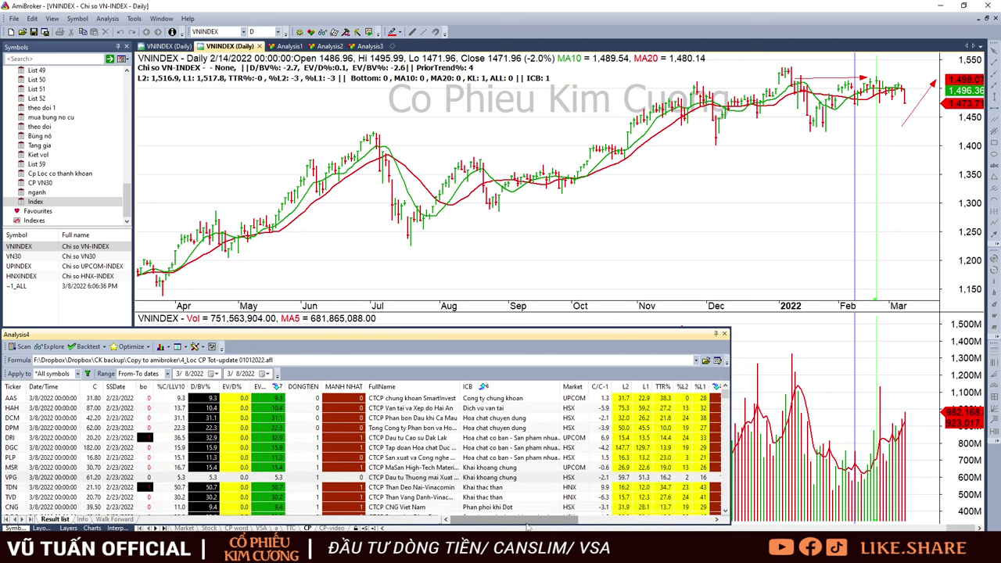
drag(528, 525, 594, 525)
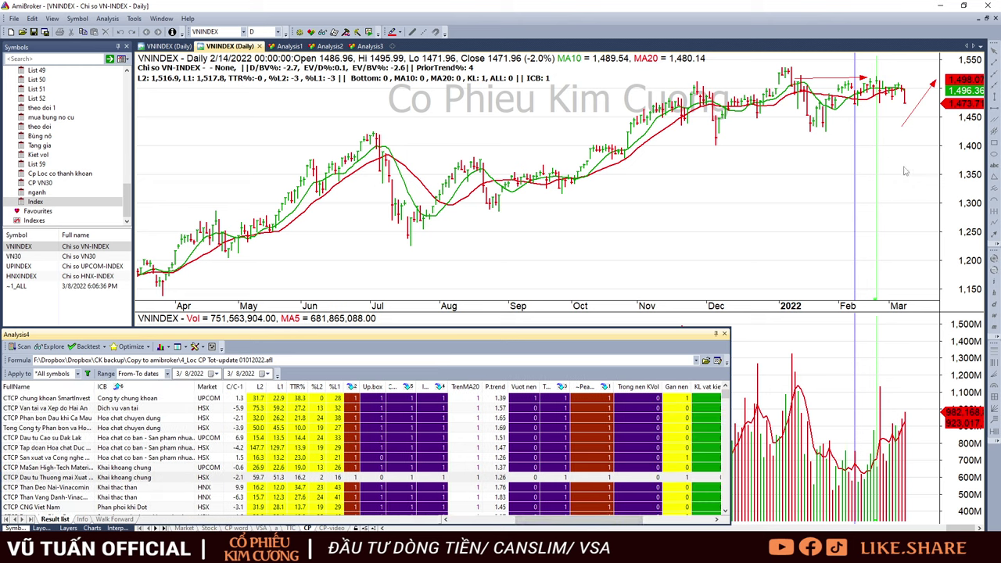
click(886, 145)
click(931, 150)
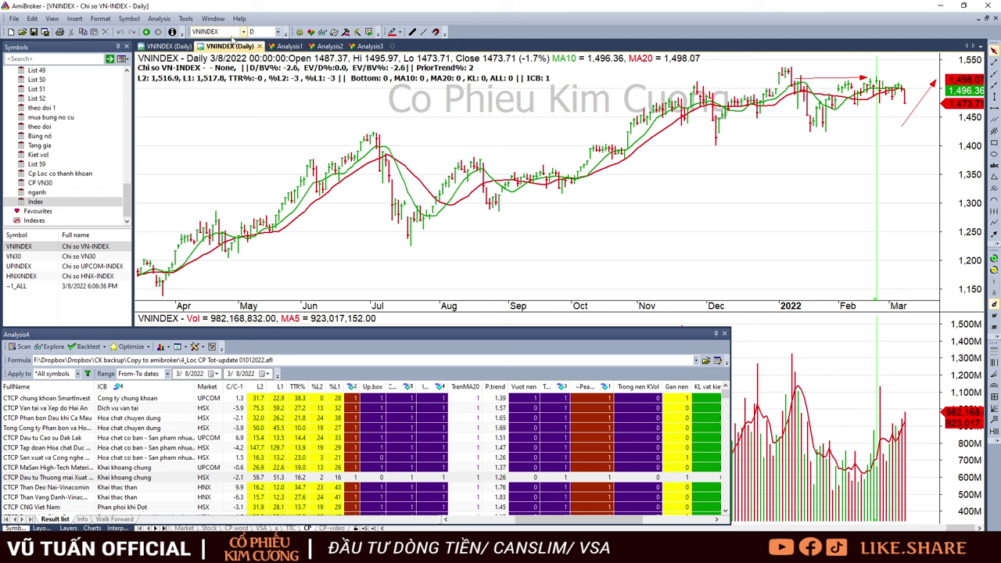
Open the daily charts of DST, HAH, PET and DQC in turn and examine DQC's 8 March 2022 bar.
click(230, 34)
text(dst)
key(Return)
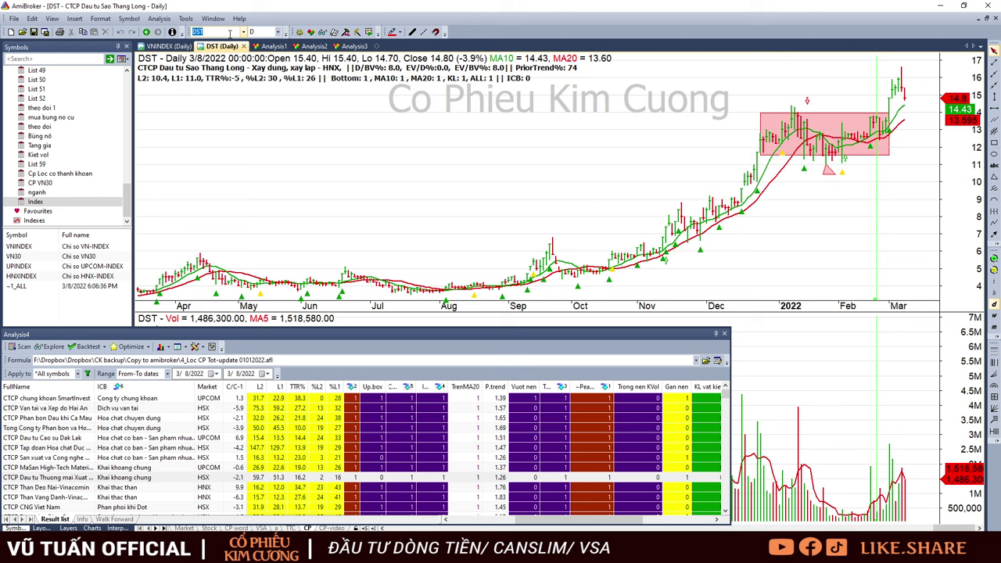
text(hah)
key(Return)
text(pet)
key(Return)
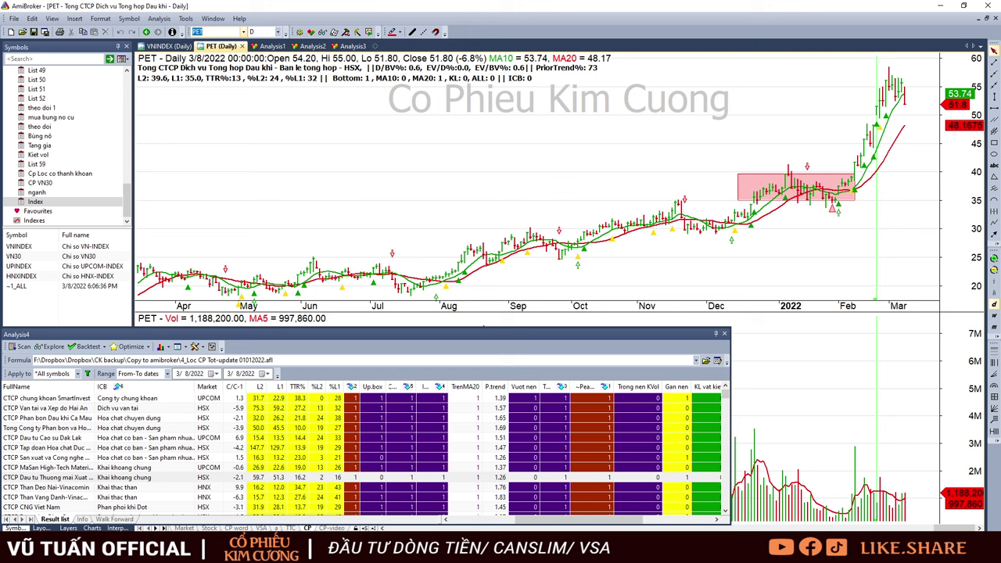
text(dqc)
key(Return)
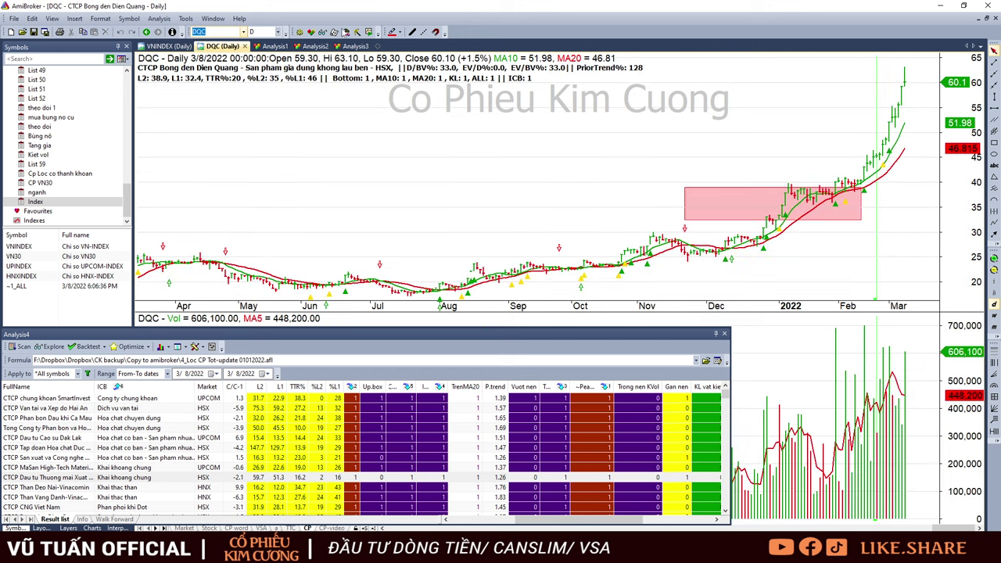
click(905, 89)
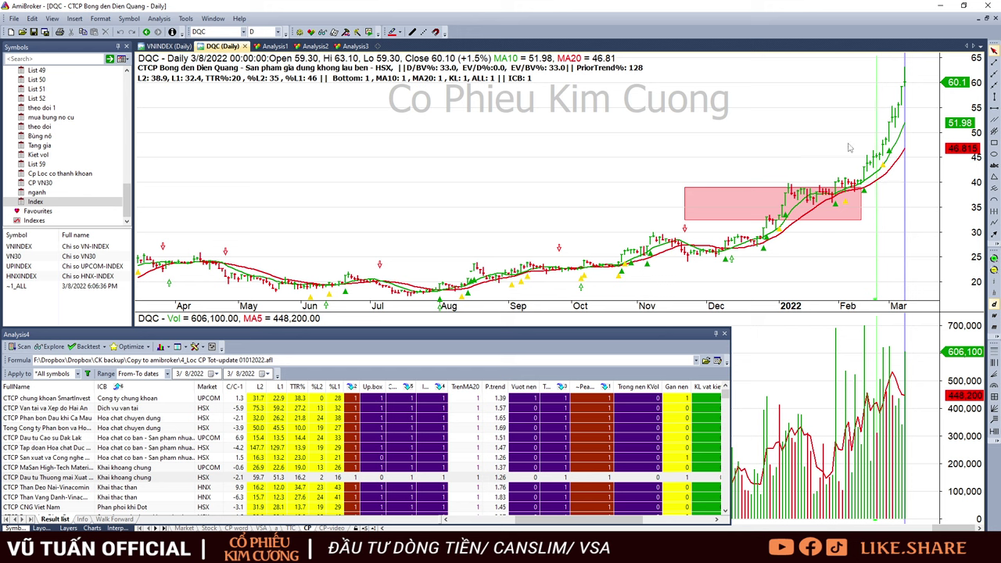
Examine the daily charts of AAS, HAH, DCM, DPM, DRI and DGC from the Analysis4 result list.
click(239, 399)
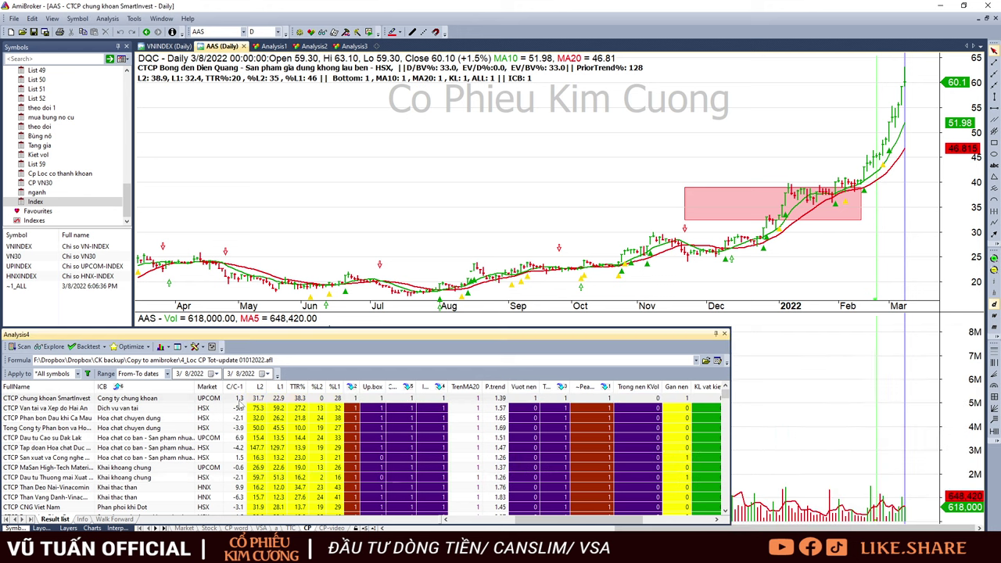
click(925, 127)
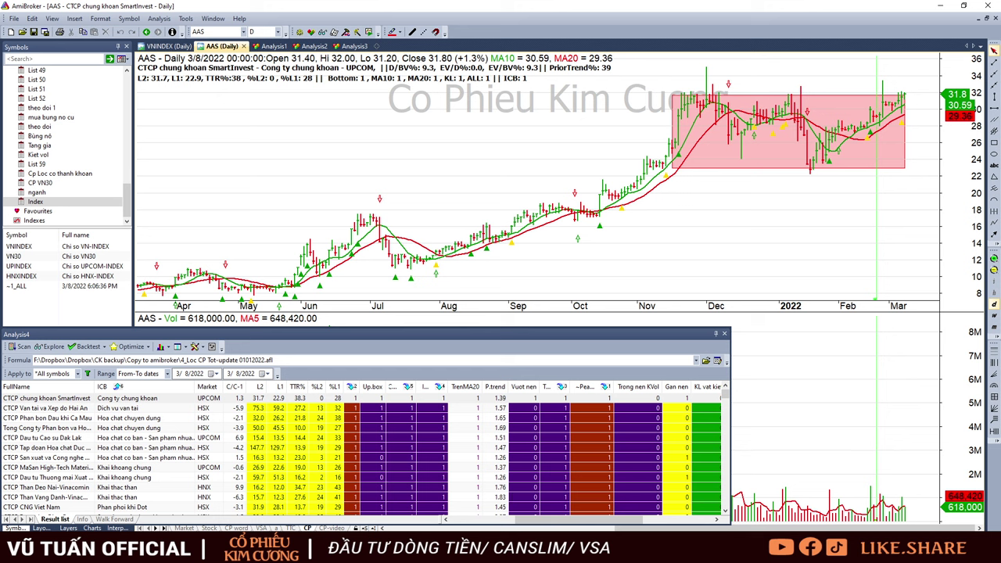
click(368, 409)
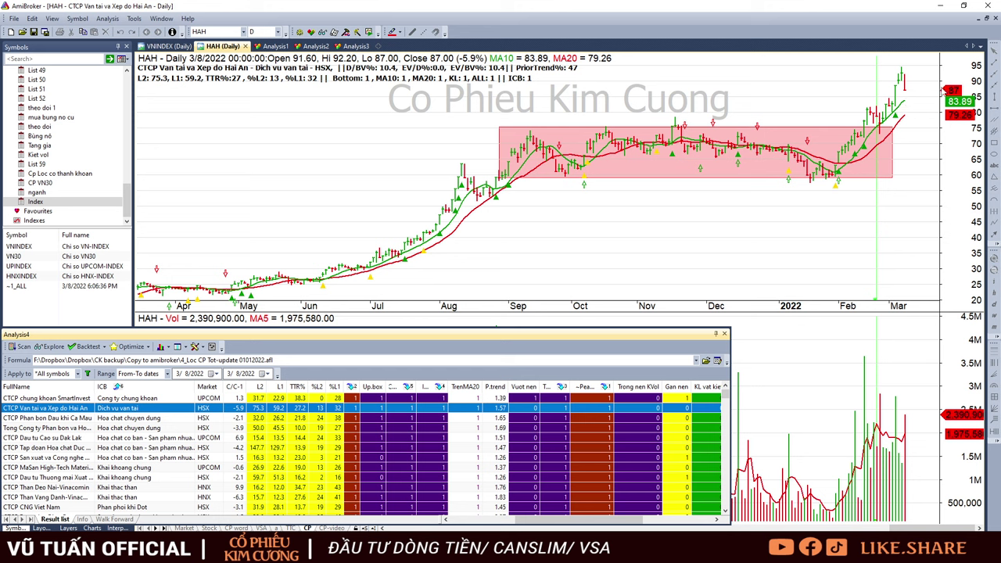
key(Down)
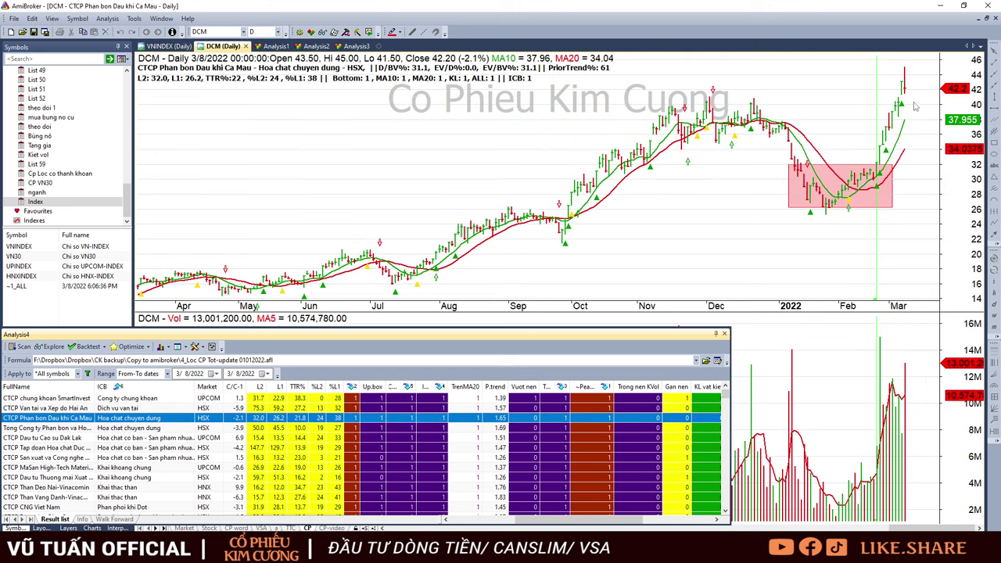
key(Down)
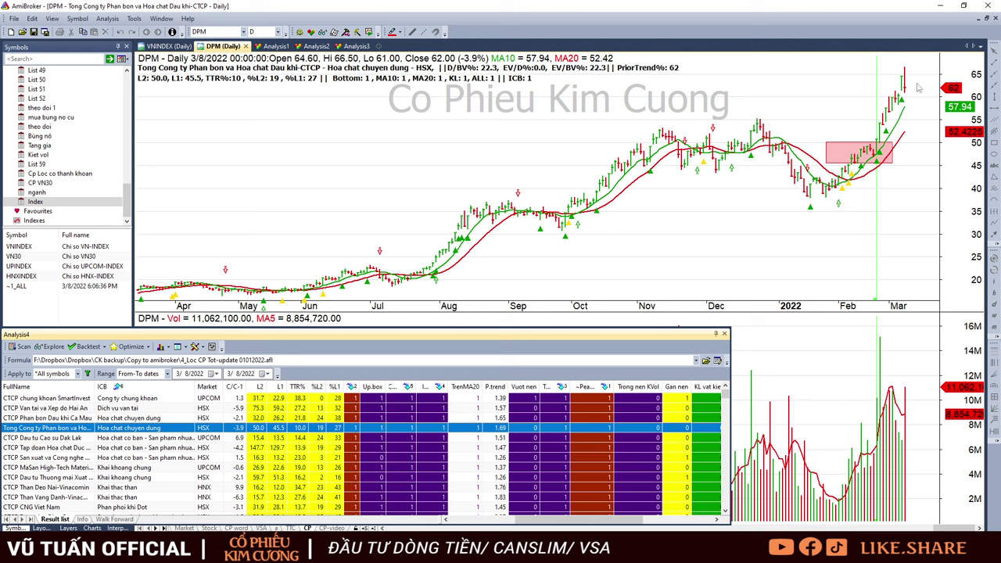
key(Down)
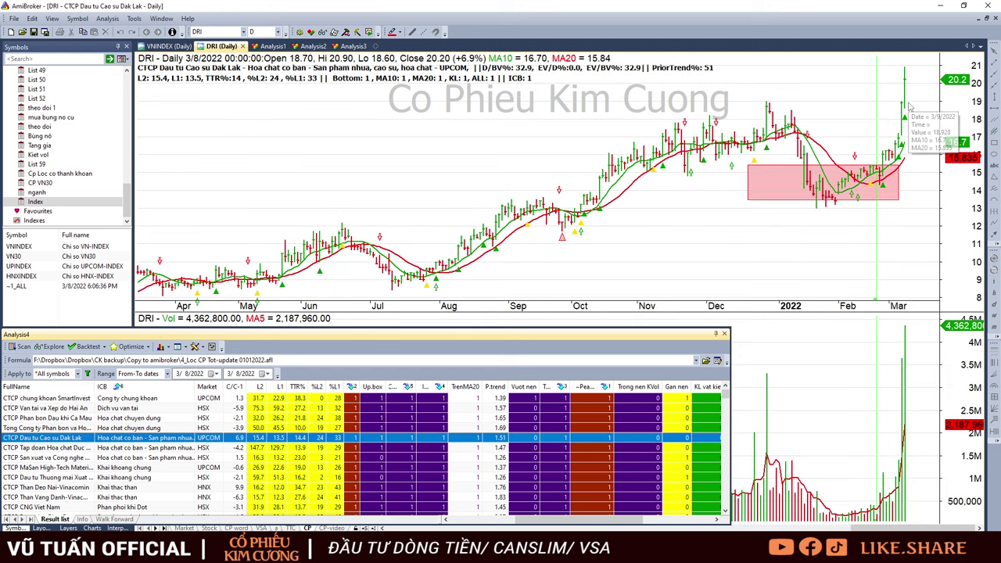
key(Down)
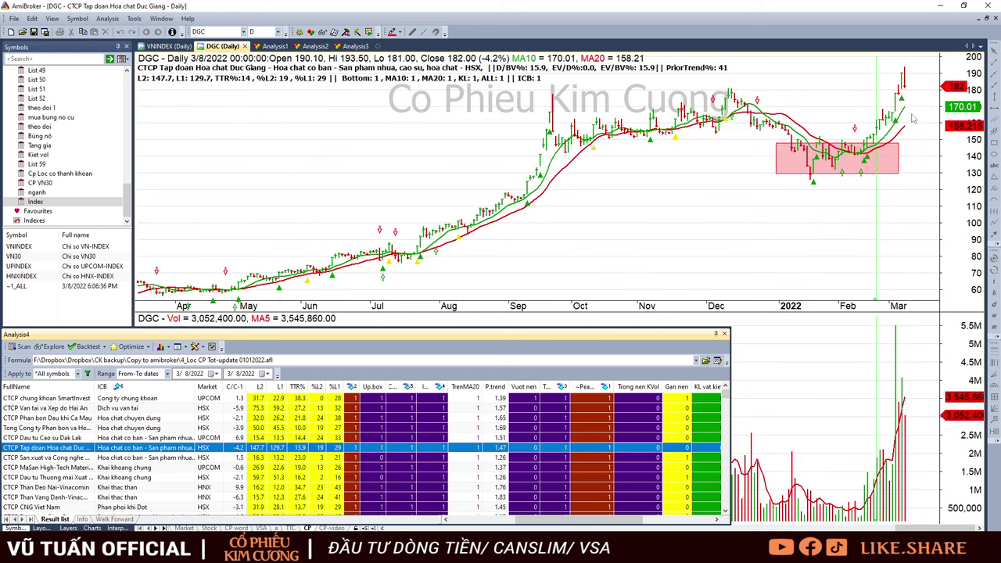
Go through the charts of the following results from PLP, MSR and VPG to TDN, TVD and CNG.
key(Down)
key(Down)
key(Down)
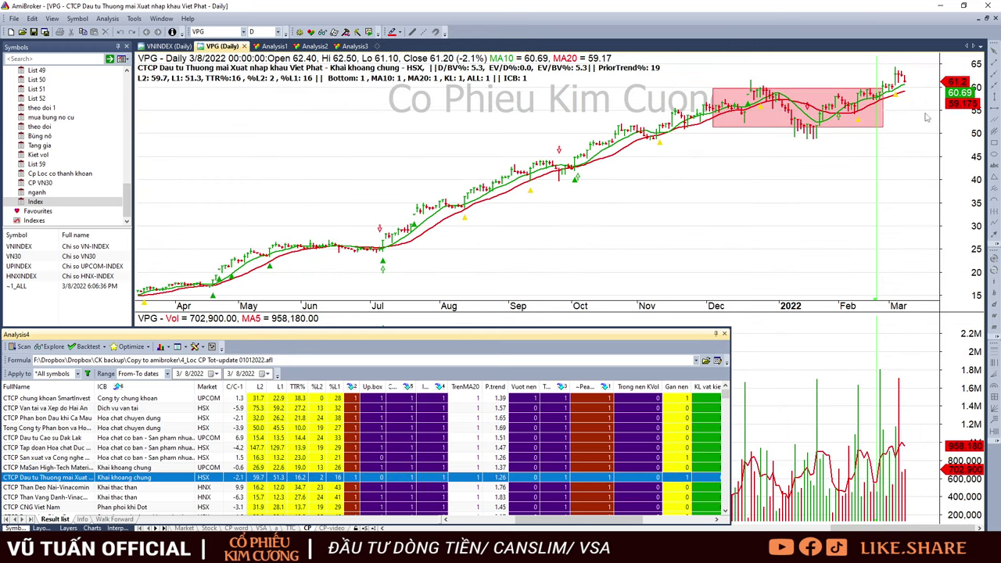
key(Down)
key(Down)
key(Down)
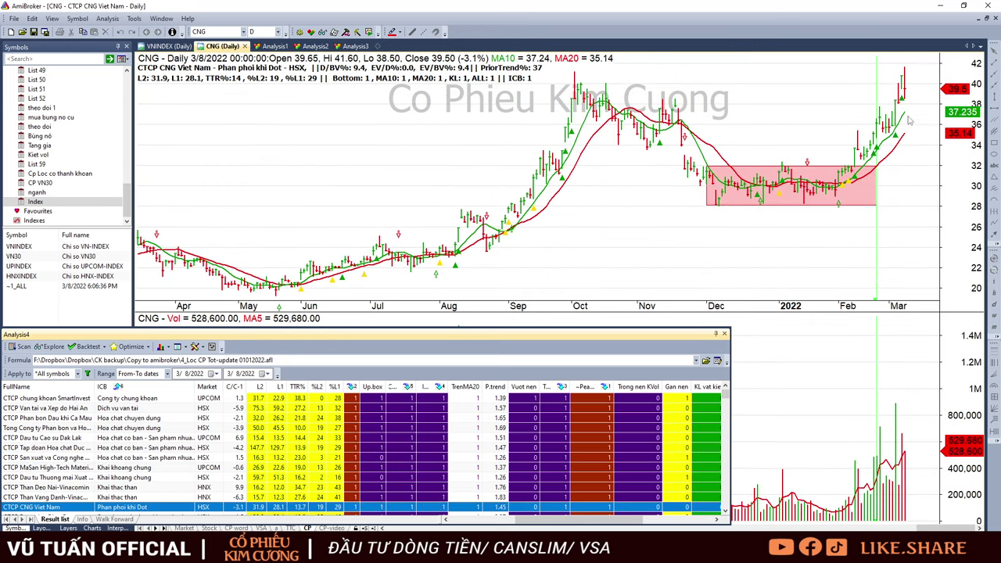
mouse_move(909, 119)
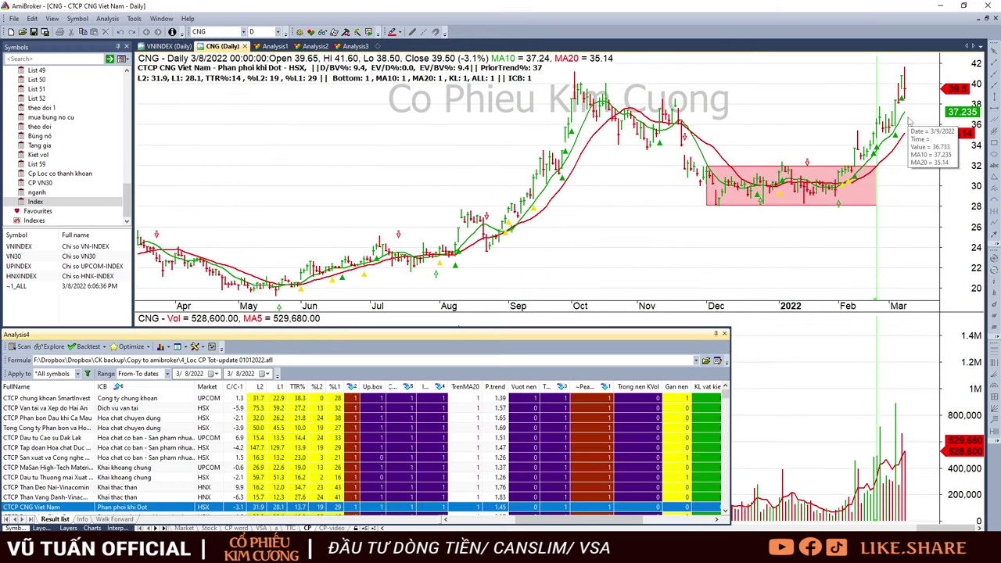
Review the charts of DQC, OIL, BSR and PTV from the result list.
key(Down)
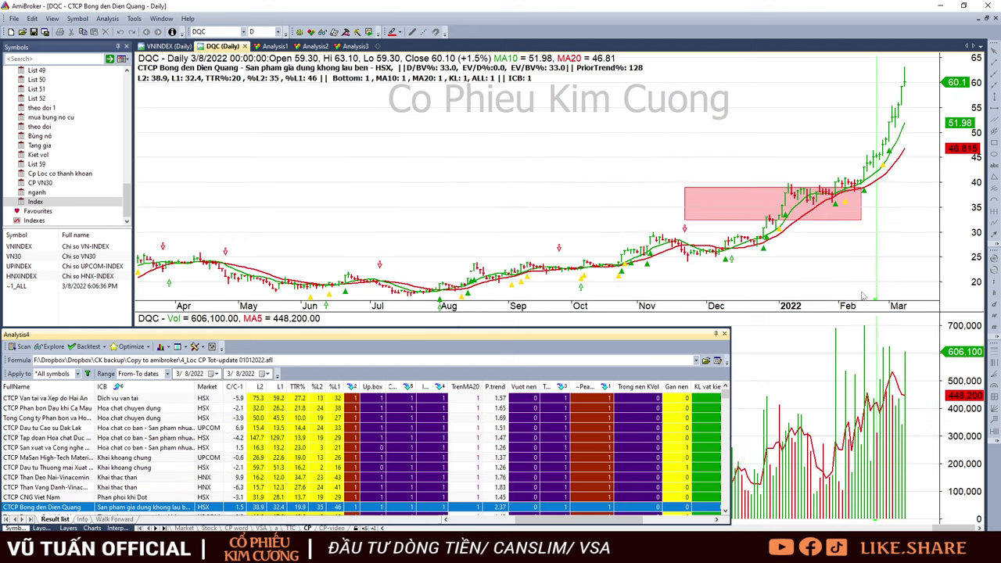
key(Down)
key(Down)
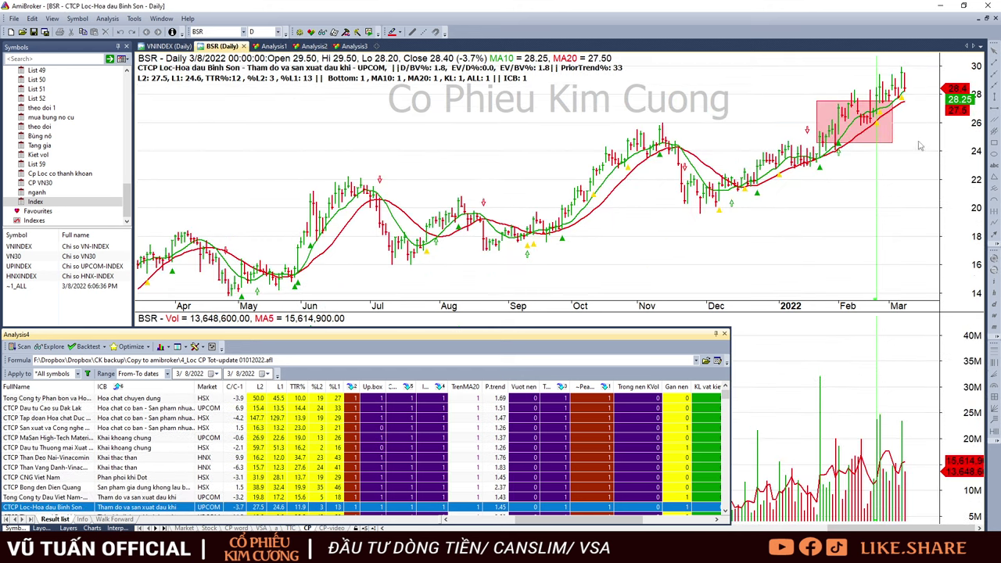
key(Down)
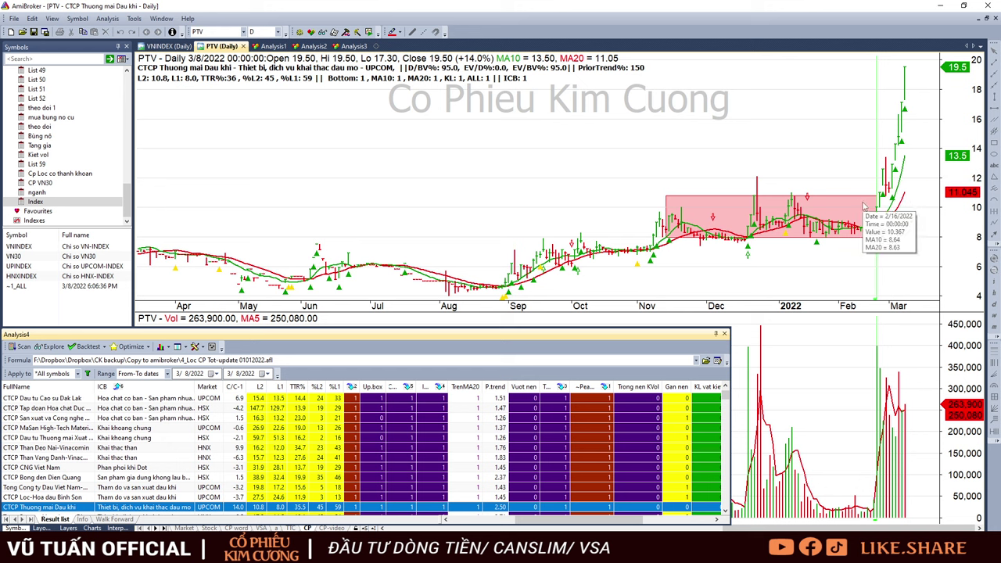
click(921, 87)
Review the charts of the oil and gas stocks PVC, PVS, PVD and PVT from the result list.
scroll(430, 487, down, 2)
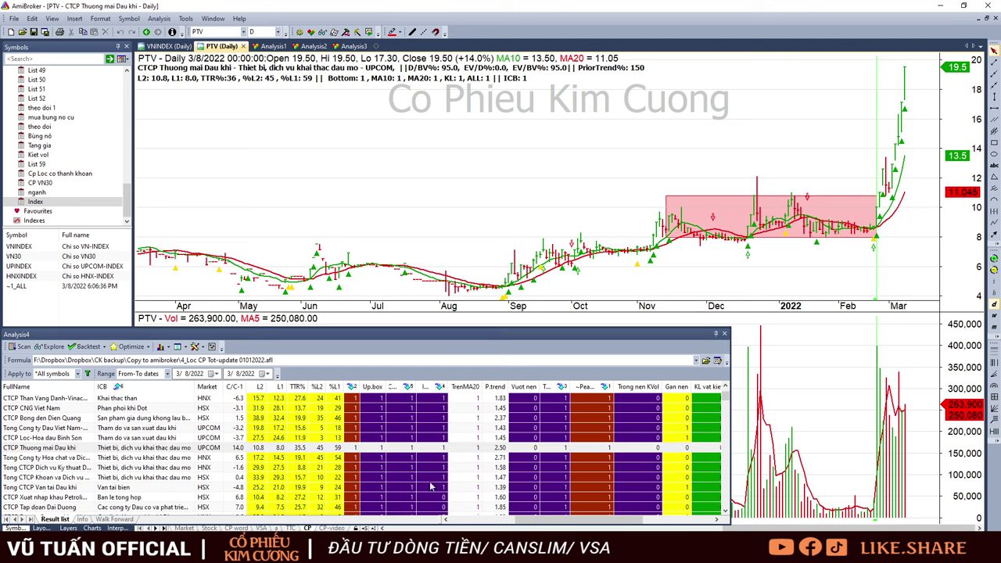
click(434, 458)
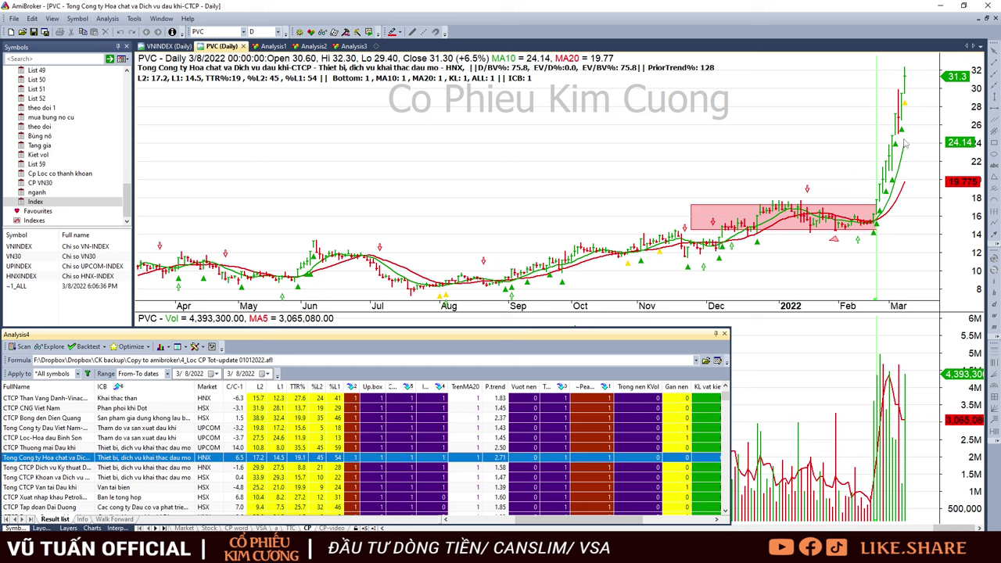
key(Down)
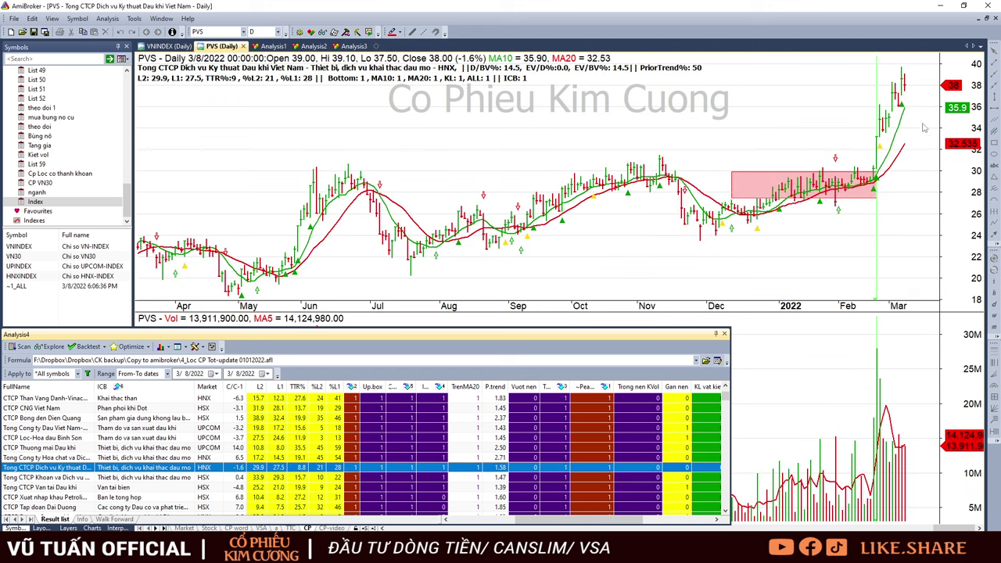
key(Down)
key(Down)
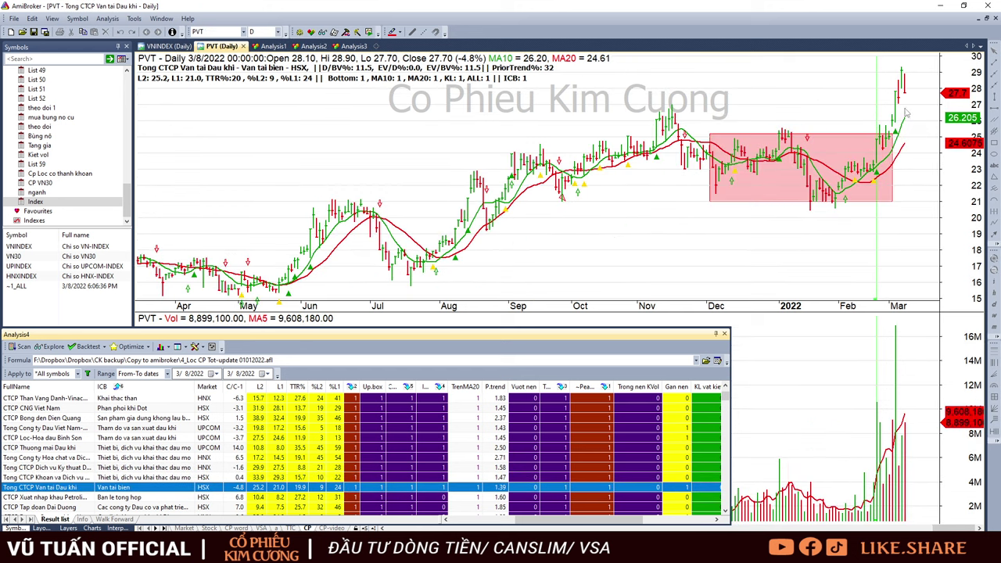
Review the daily charts of OGC, OCH and KLB from the Analysis4 result list.
key(Down)
key(Down)
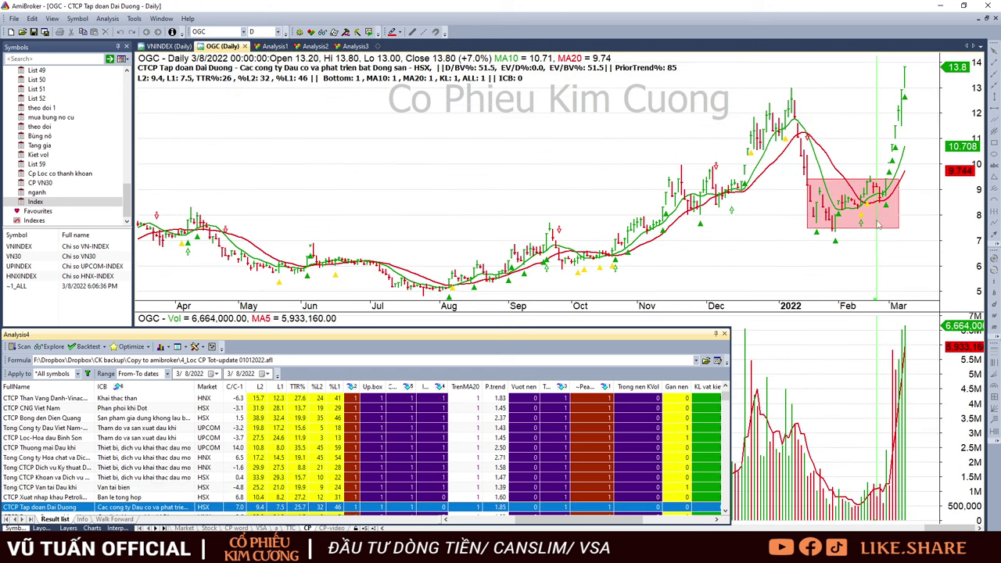
key(Down)
key(Down)
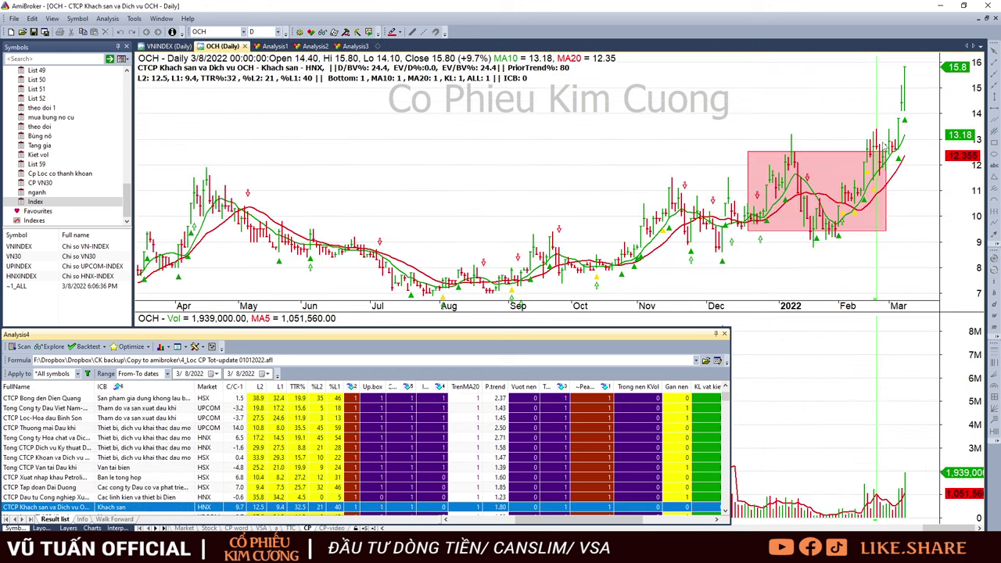
key(Up)
key(Down)
key(Down)
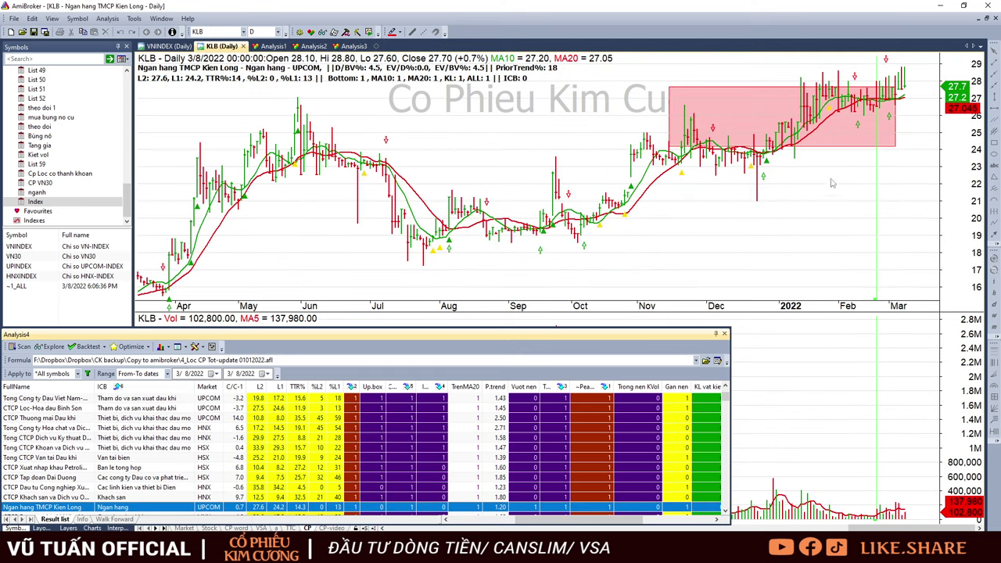
Go through the charts of PVB, GEG, HUT, PXT and LUT from the result list.
key(Down)
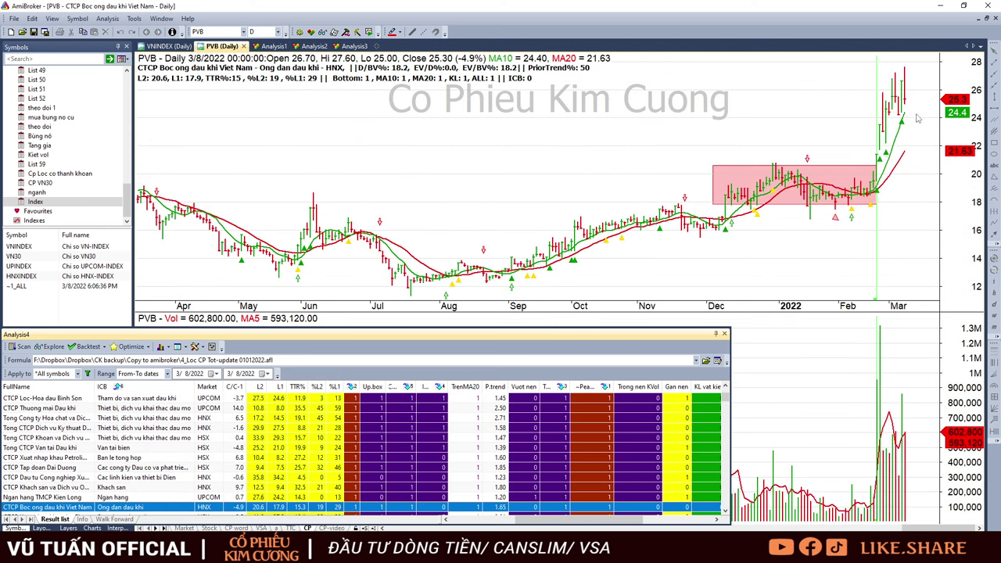
key(Down)
key(Down)
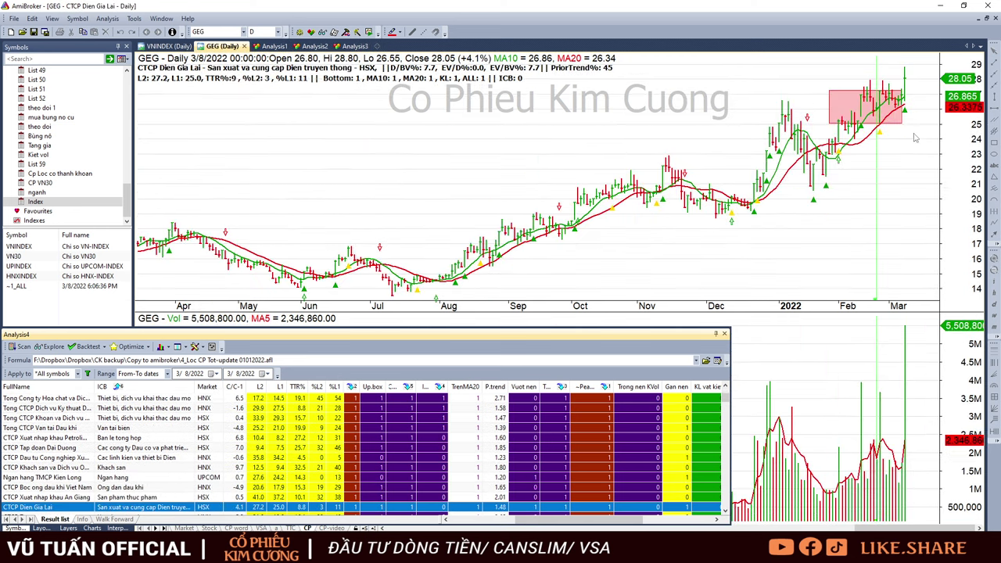
key(Down)
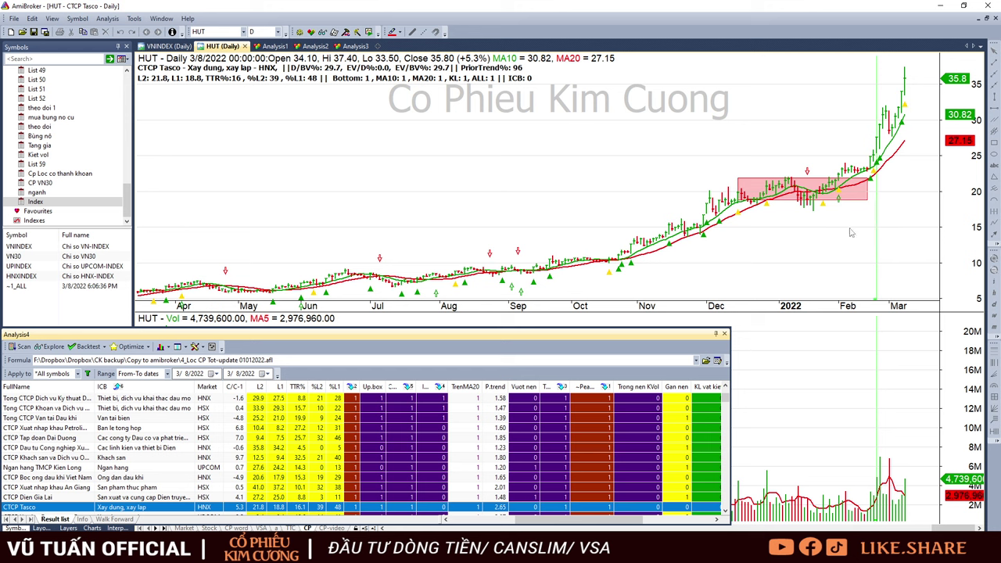
key(Down)
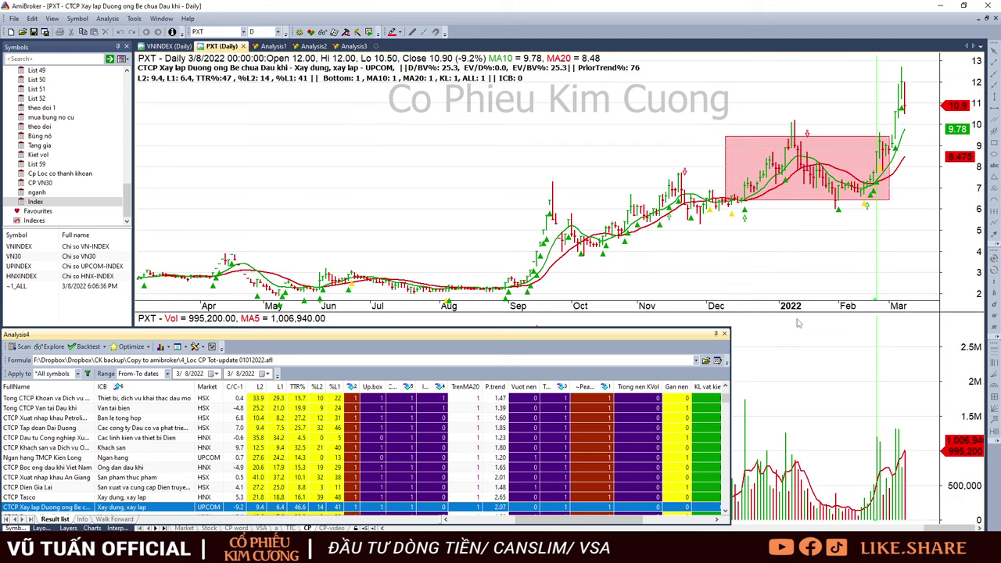
key(Down)
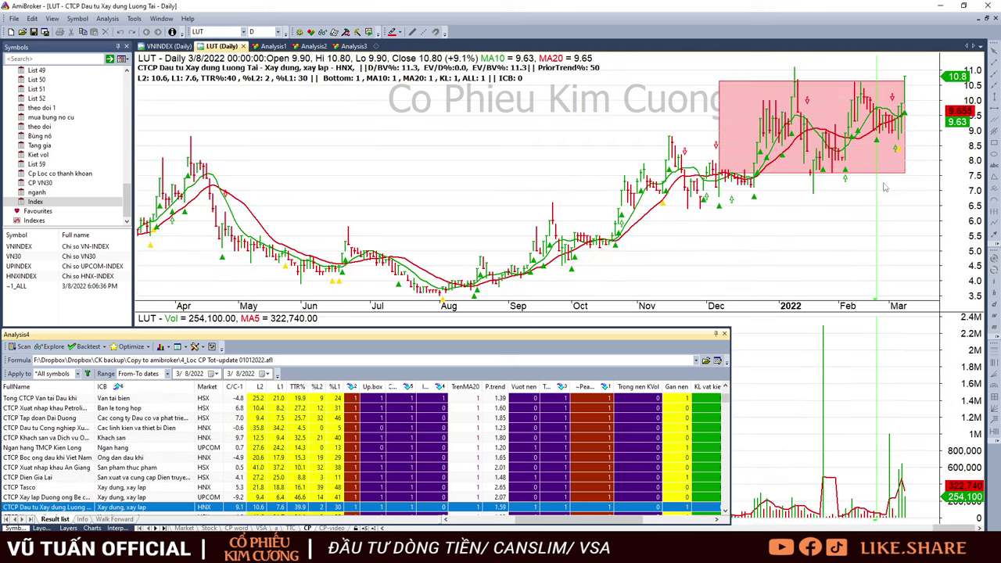
Review the charts of VNE, C4G and GMD, comparing C4G with GMD.
key(Down)
key(Down)
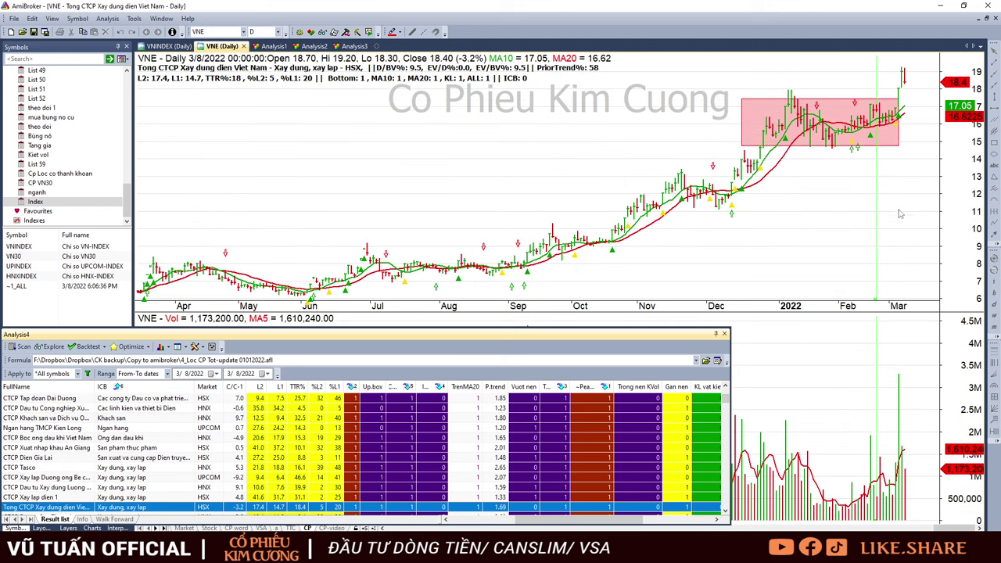
key(Down)
key(Down)
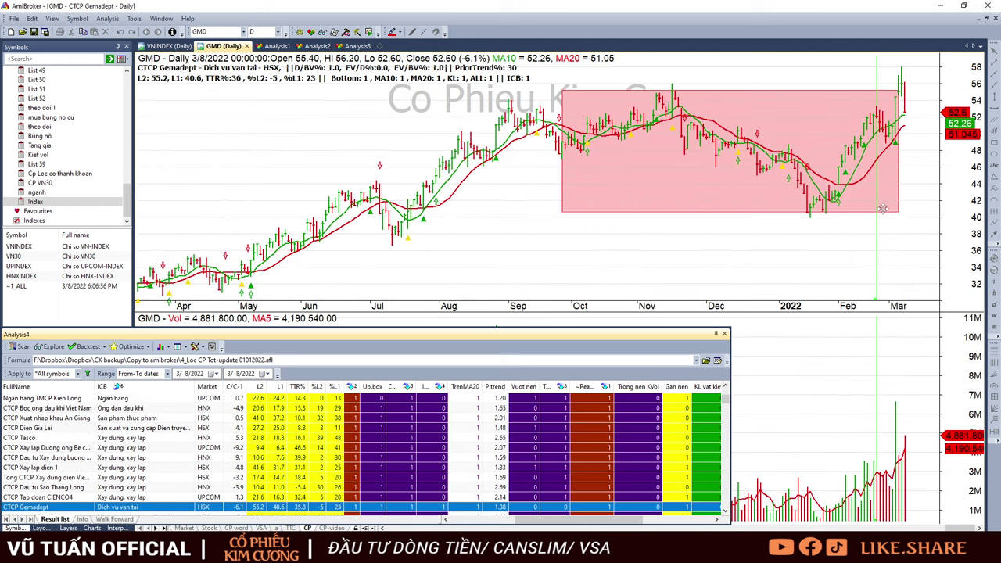
key(Up)
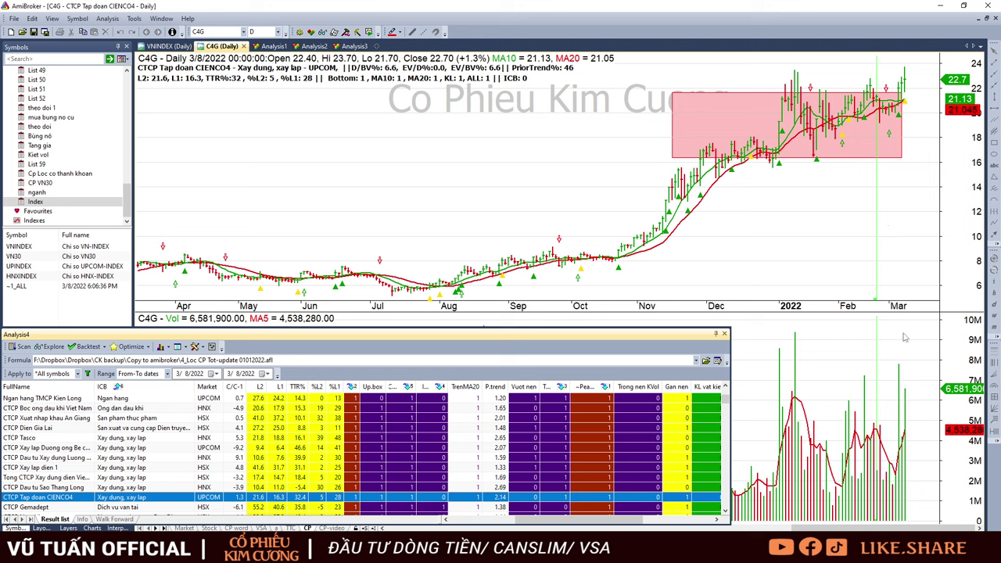
key(Down)
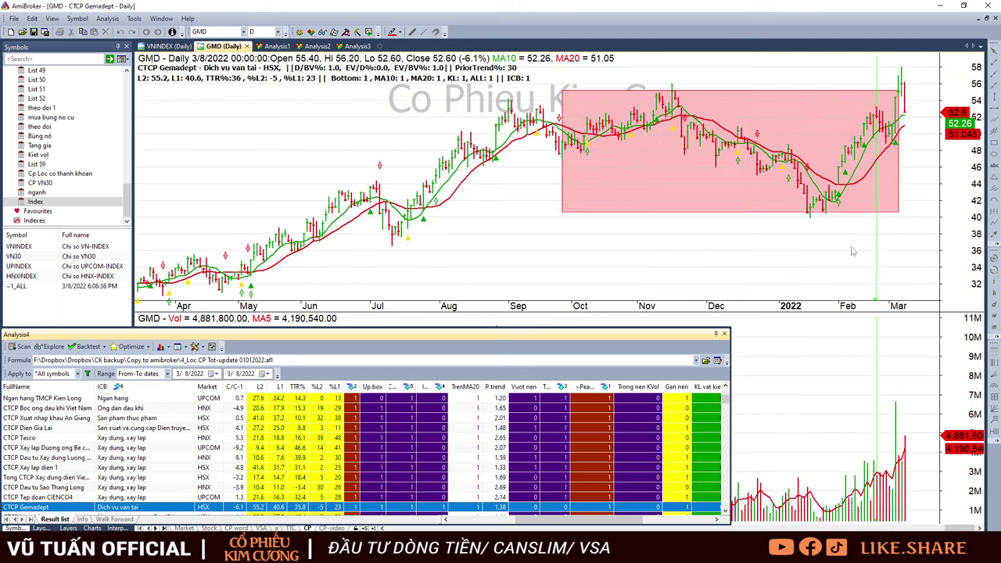
Examine the charts of BAF and VTO from the result list, going back and forth between them.
key(Down)
key(Down)
key(Down)
key(Up)
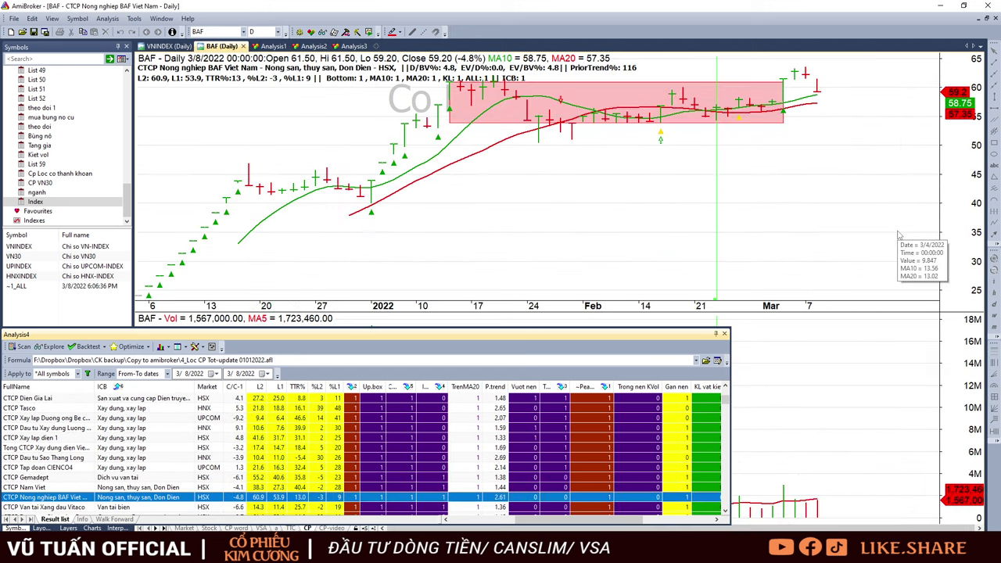
key(Down)
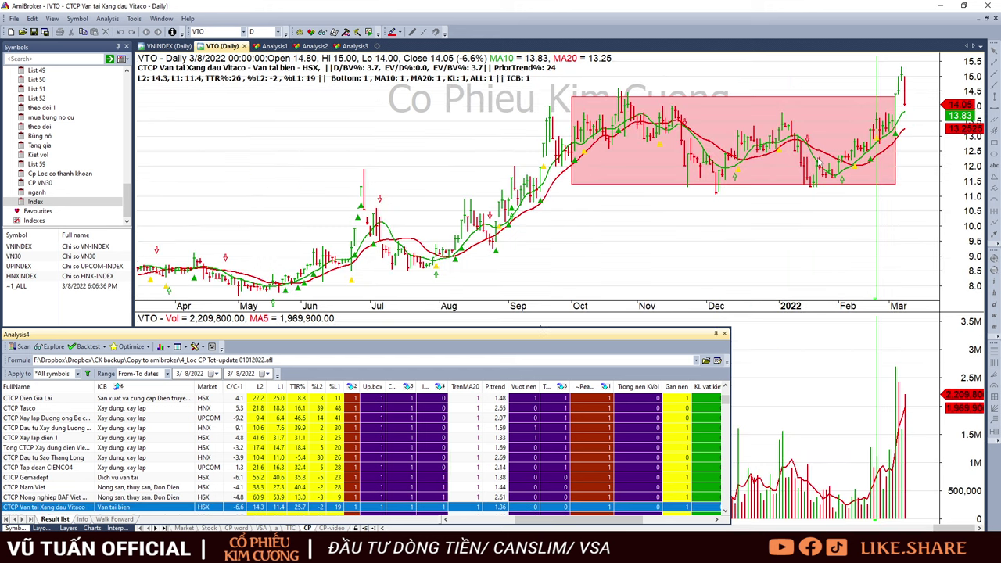
key(Up)
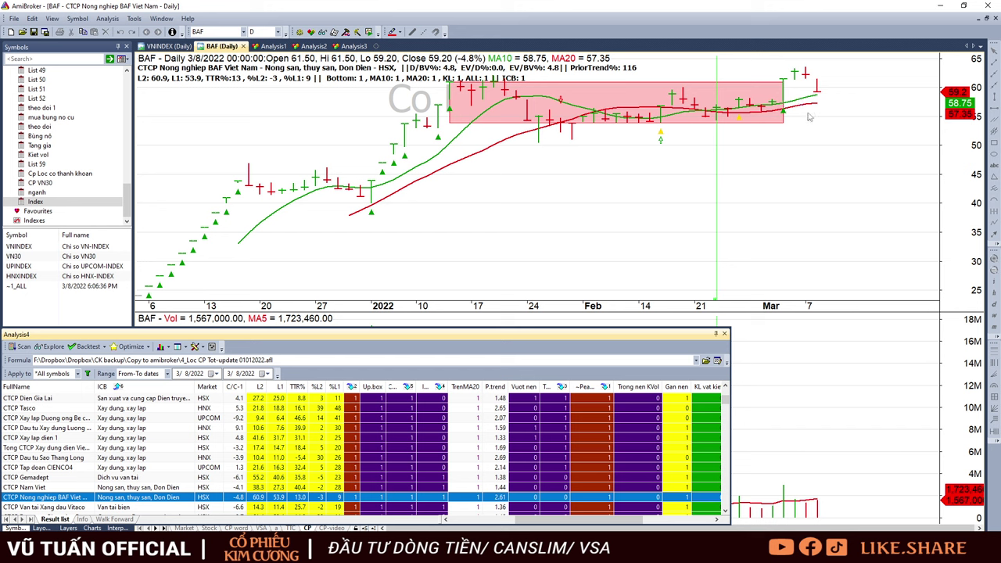
key(Down)
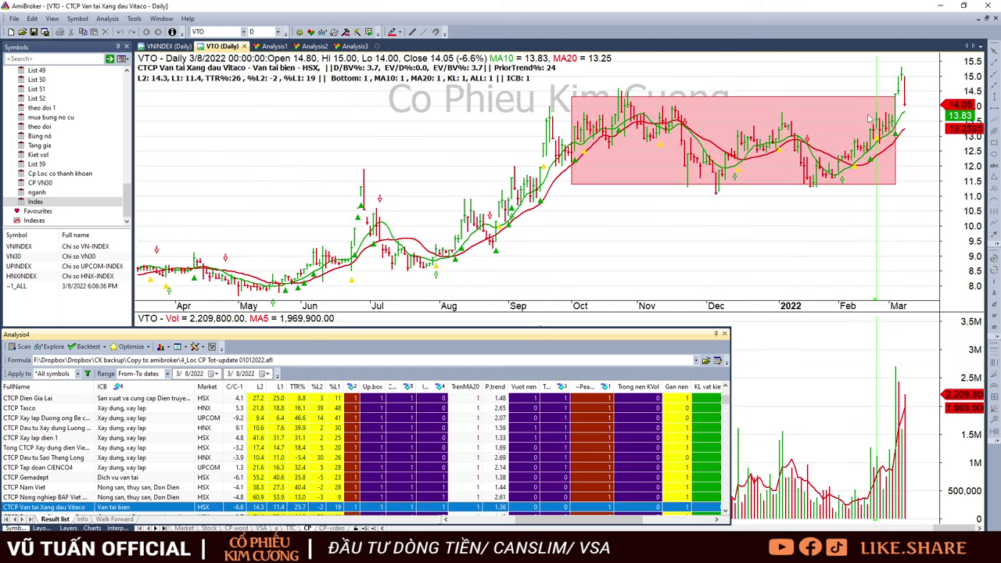
Look at the charts of VTD and HDA, then return to the AGG chart in the result list.
key(Down)
key(Down)
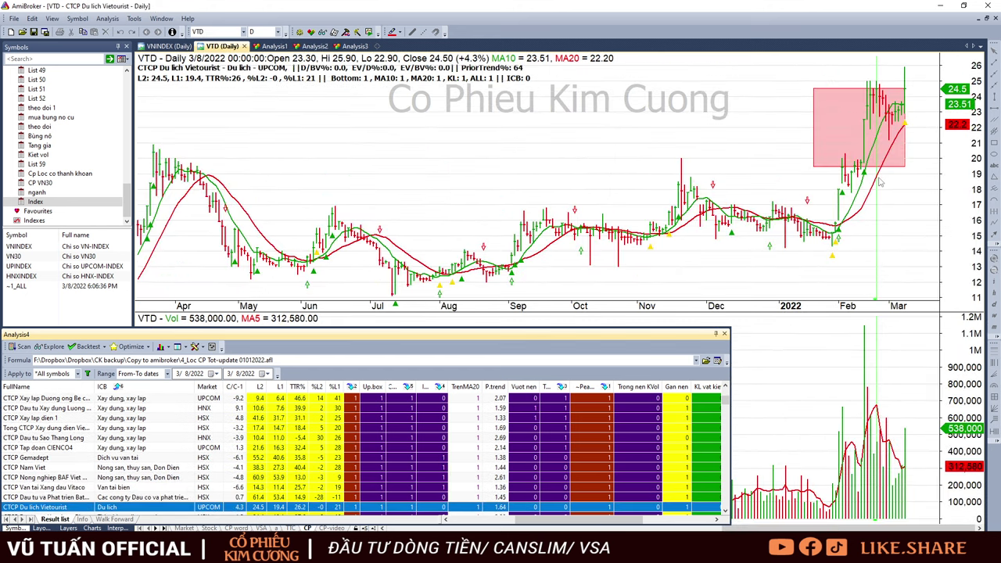
key(Down)
key(Down)
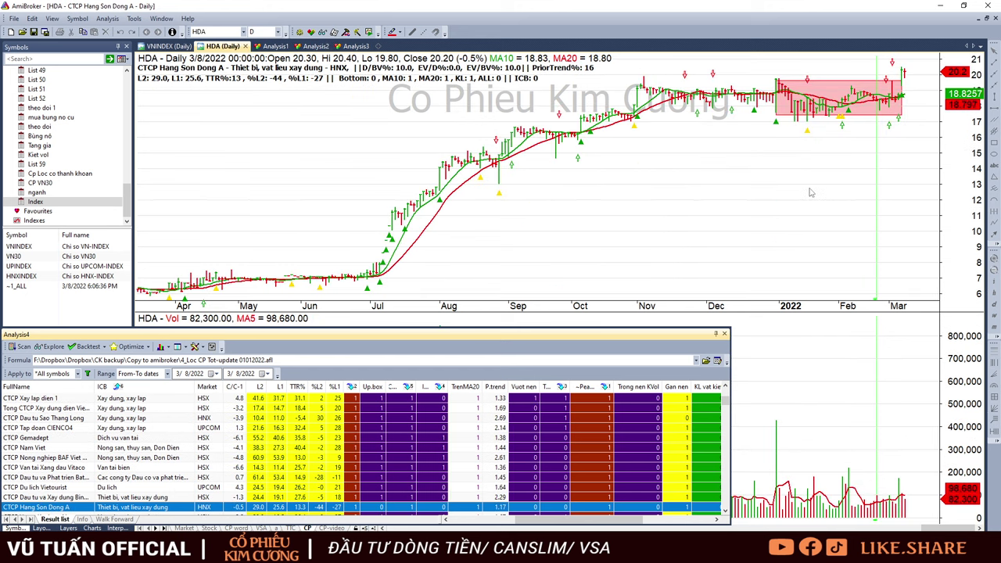
key(Up)
key(Up)
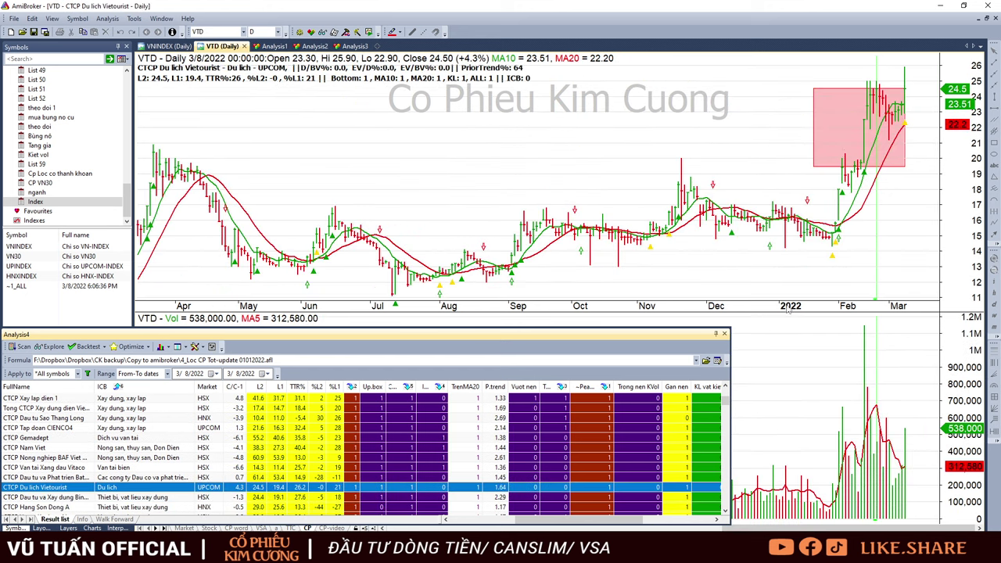
key(Up)
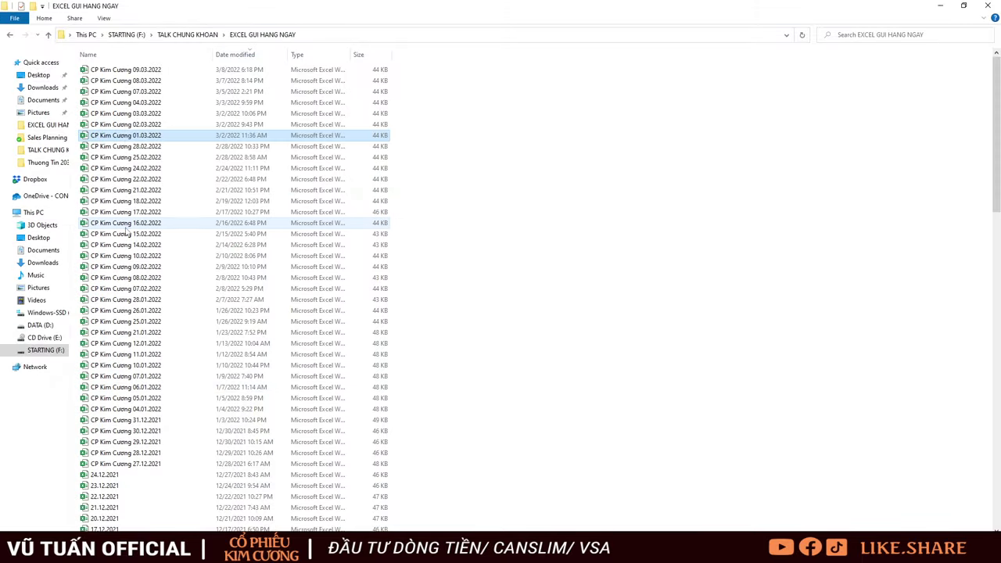
Look through the dated CP Kim Cương workbooks in the EXCEL GUI HANG NGAY folder, then return to AmiBroker.
click(125, 223)
click(135, 190)
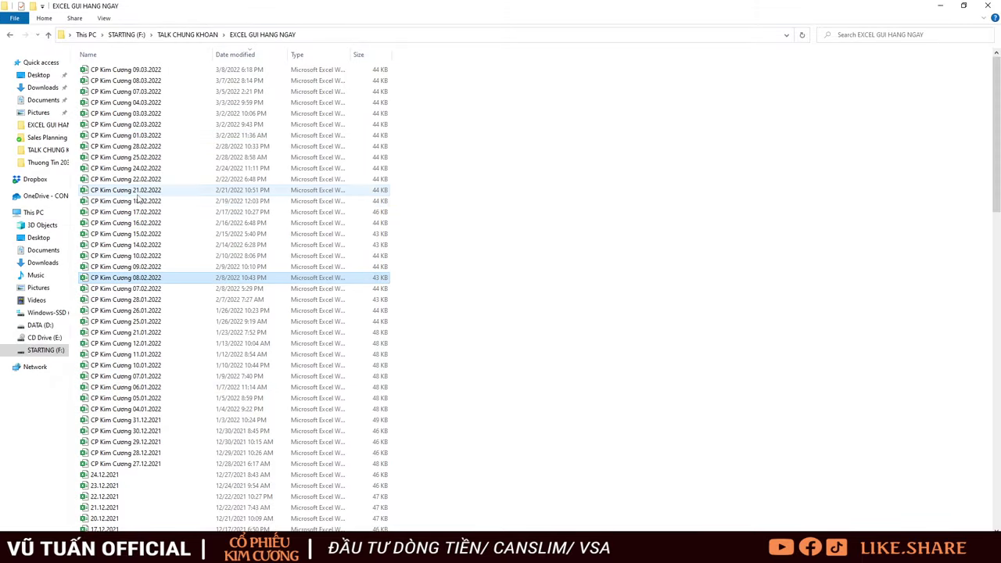
click(149, 256)
click(141, 304)
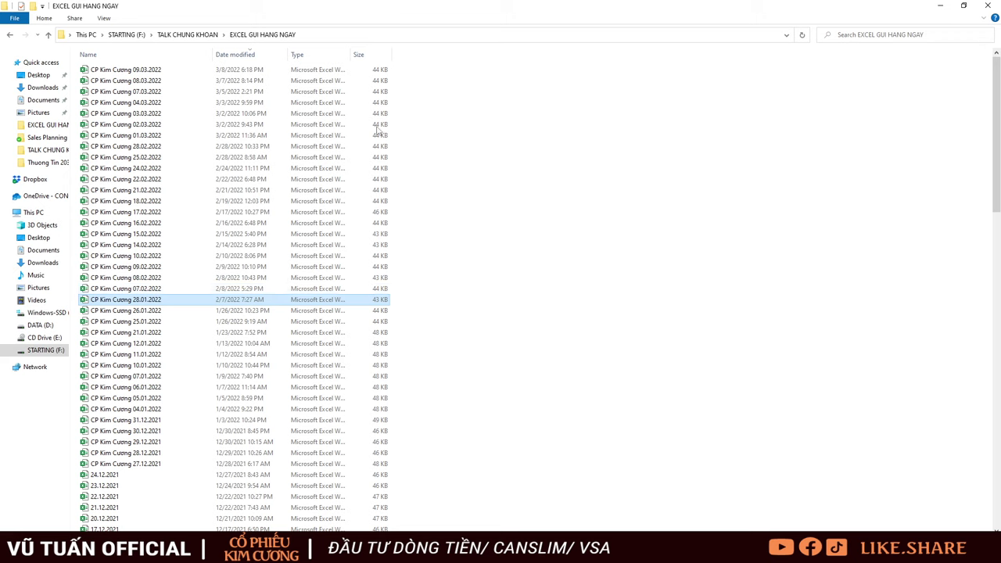
click(154, 81)
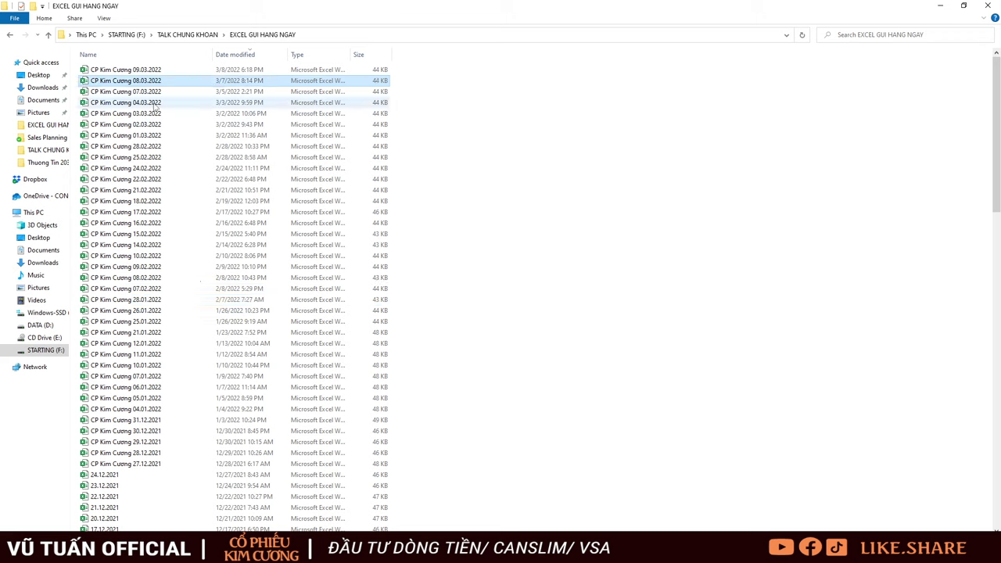
click(151, 92)
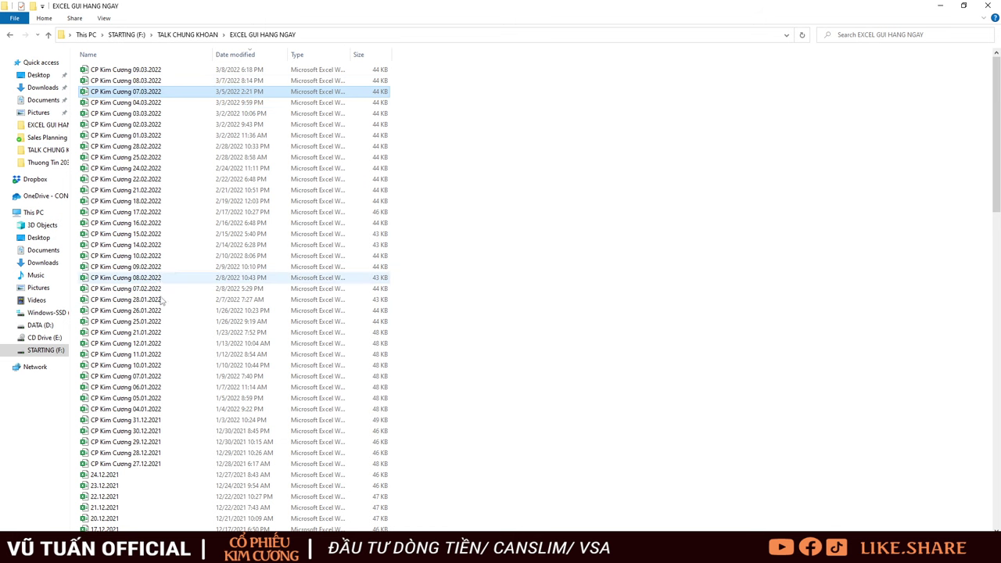
click(939, 5)
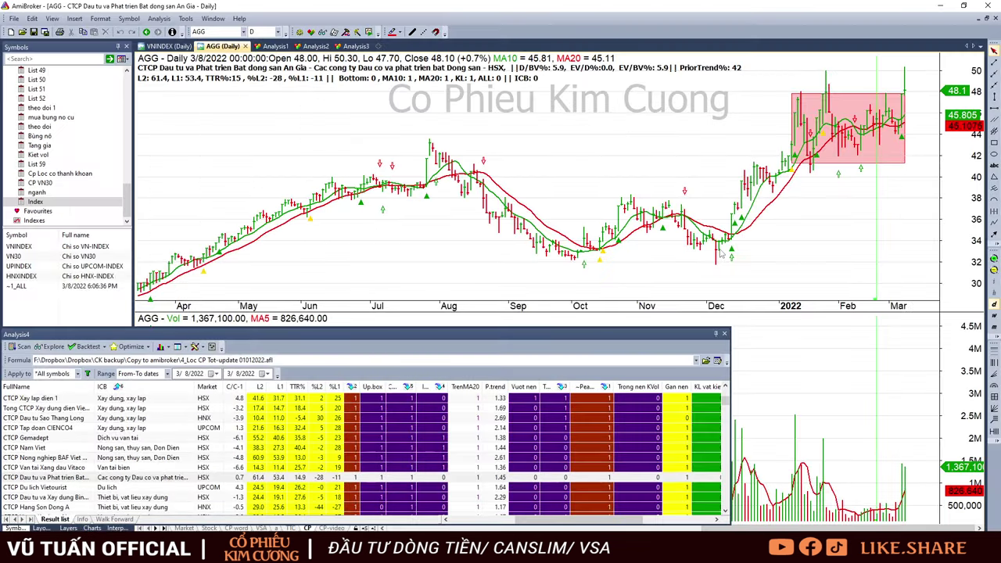
Open the VNINDEX daily chart and inspect the bars around the January 2022 lows, including 19 and 24 January.
click(569, 173)
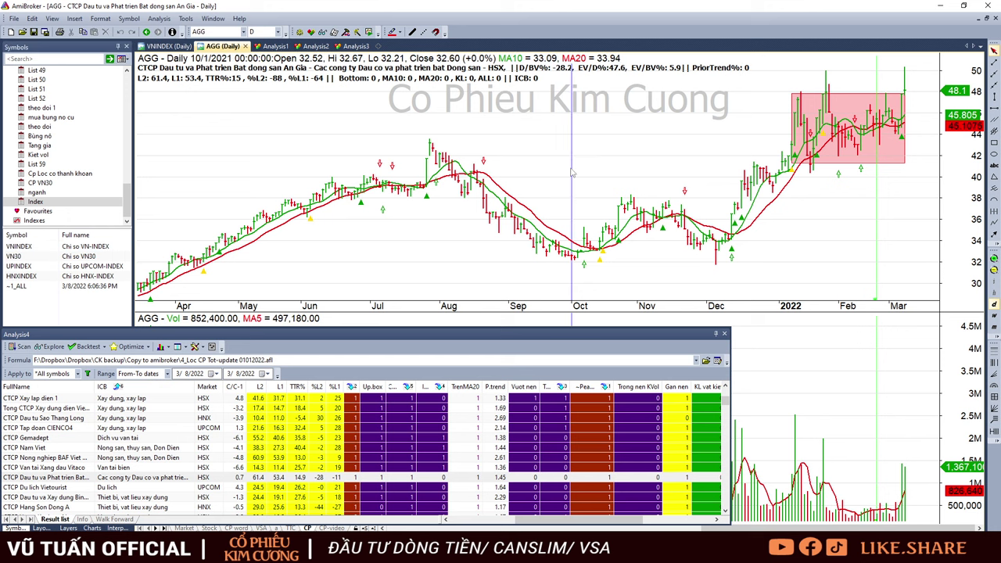
click(43, 246)
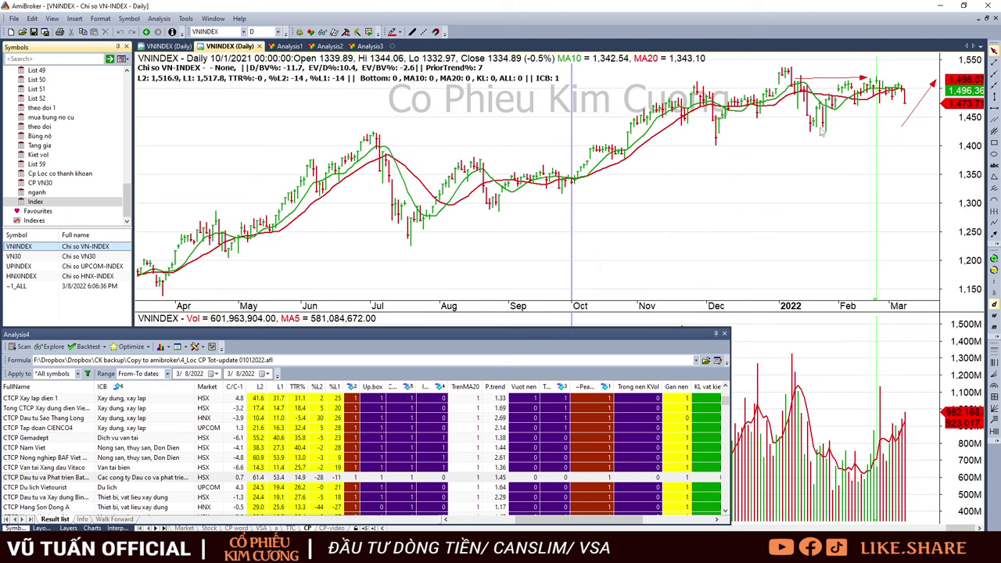
click(813, 131)
click(815, 132)
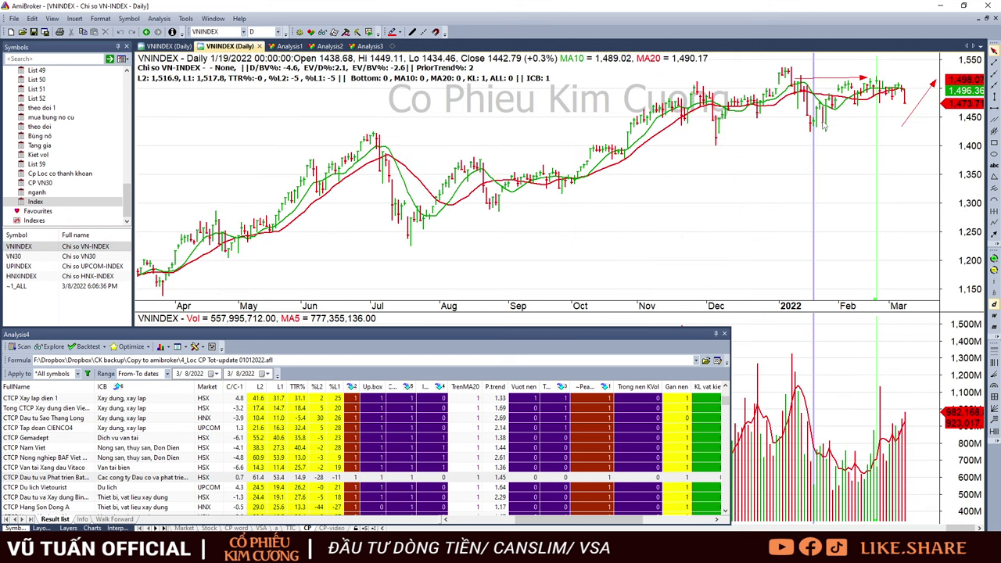
click(826, 126)
click(818, 123)
click(823, 122)
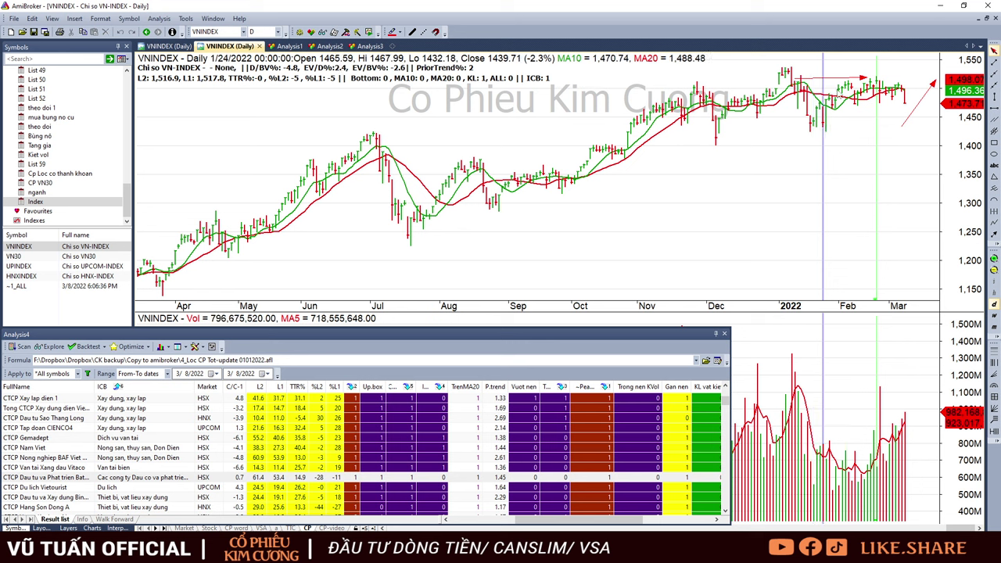
Inspect the VNINDEX bars of 8, 7 and 2 March 2022 and compare them with the 24 January low.
mouse_move(826, 111)
click(905, 103)
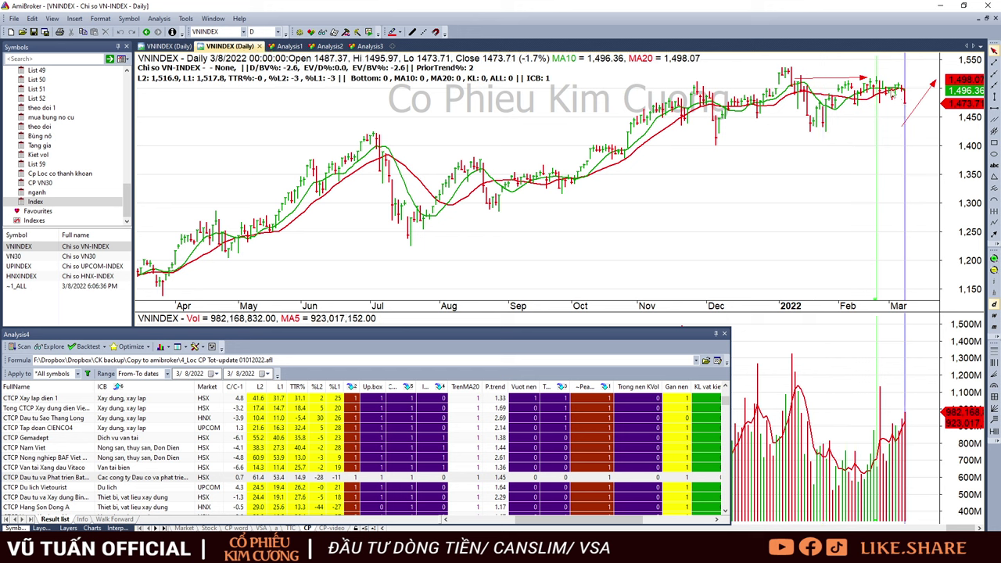
click(903, 100)
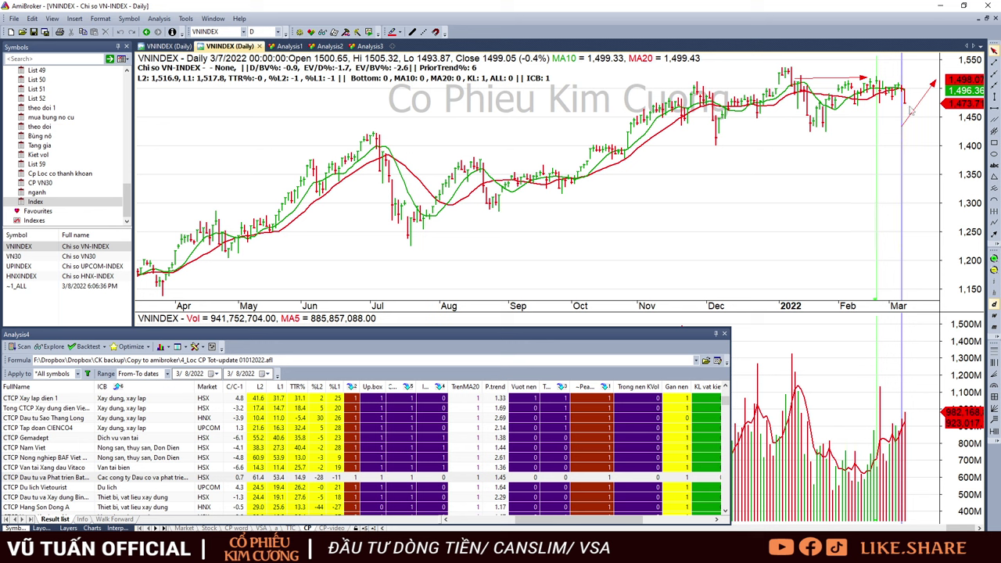
mouse_move(911, 110)
click(896, 101)
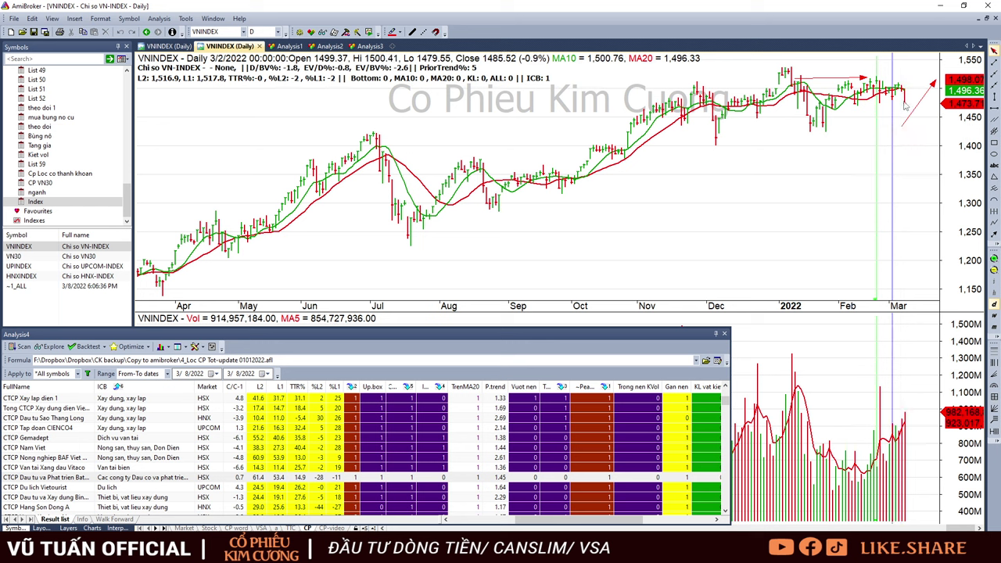
mouse_move(905, 105)
click(825, 151)
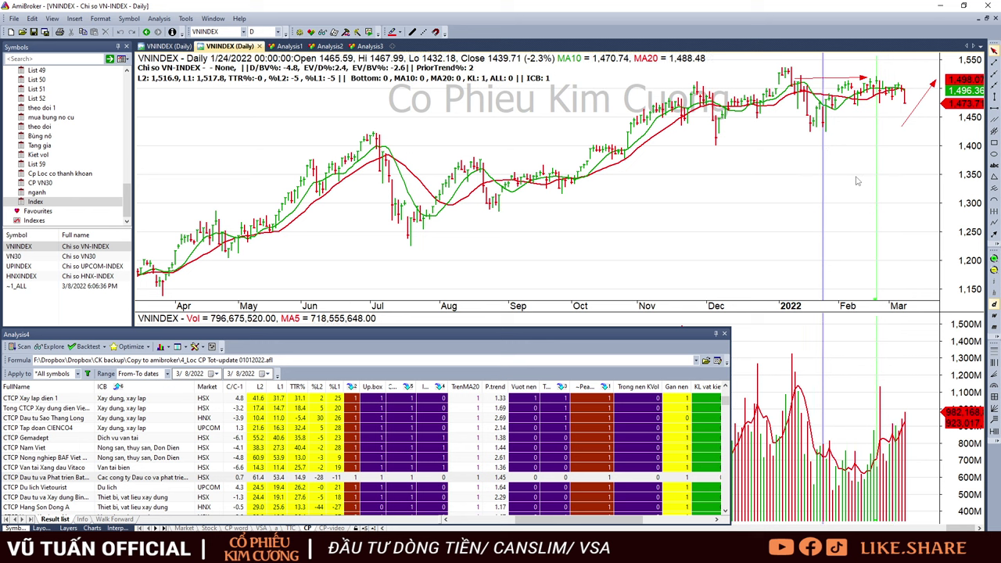
Switch to the CP Kim Cương 09.03.2022 workbook in Excel and select the Mã CP header cell.
mouse_move(870, 188)
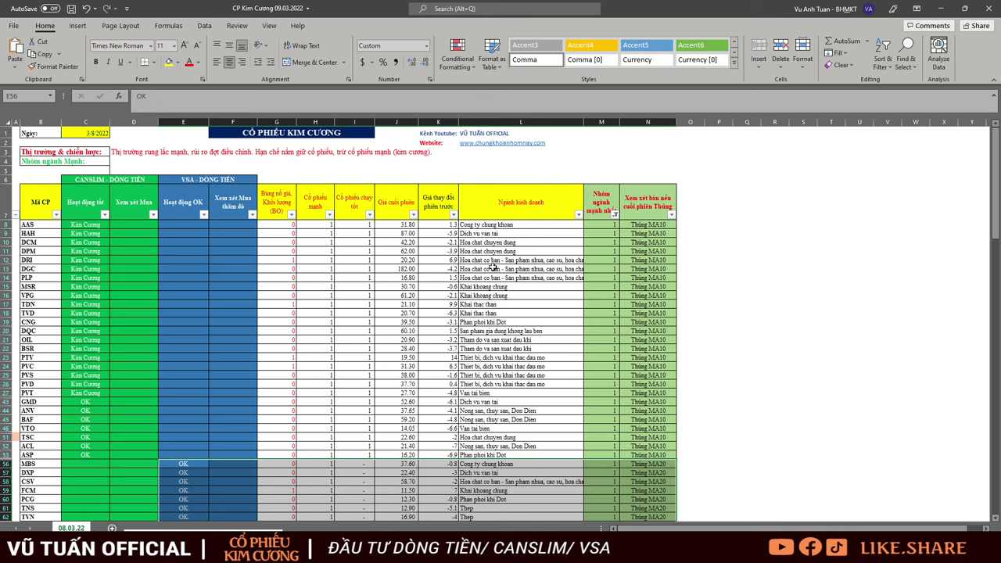
click(43, 197)
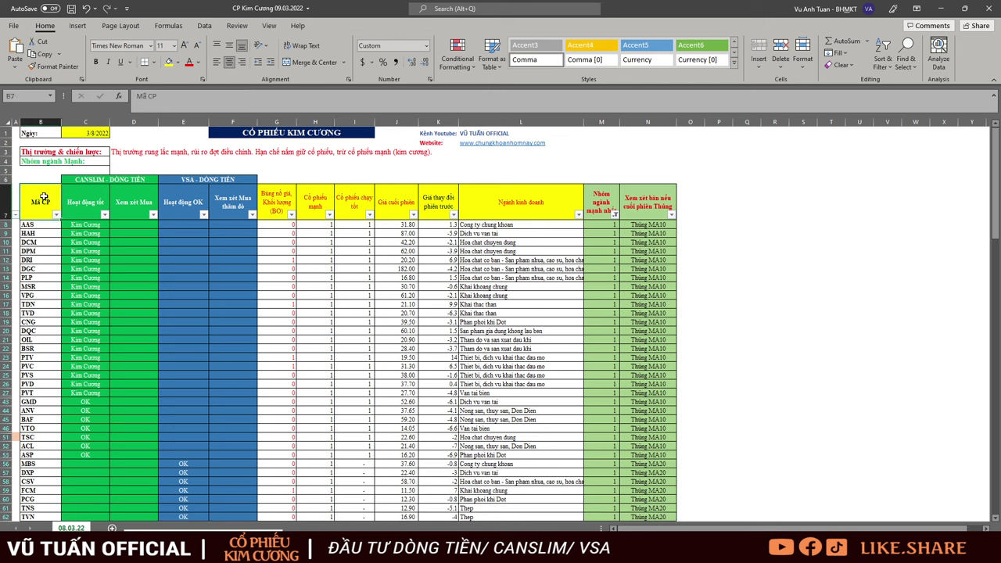
Select the filtered stock table from its header row down to the MBS row and look through the listed stocks.
drag(43, 197, 606, 460)
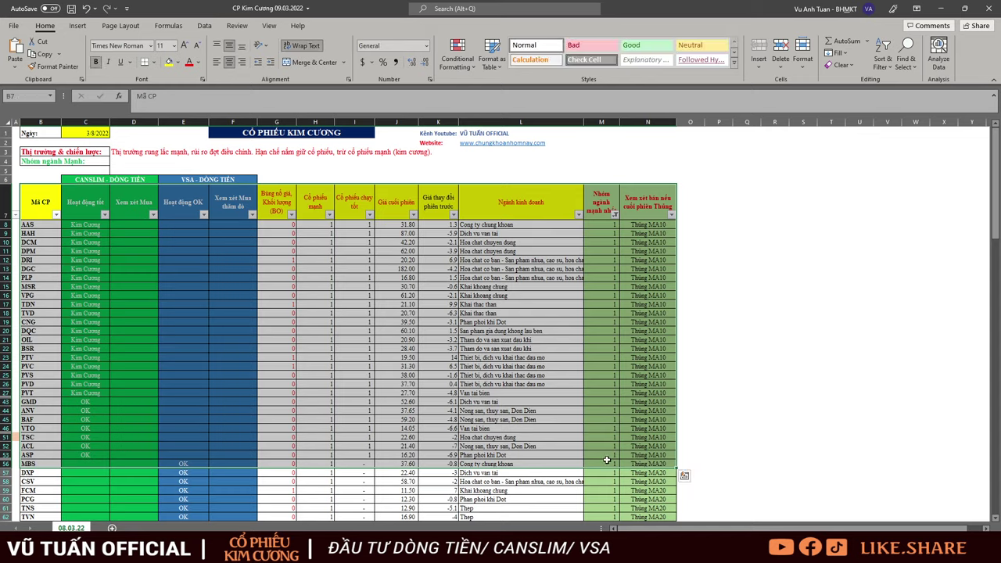
scroll(606, 460, down, 6)
scroll(517, 383, up, 6)
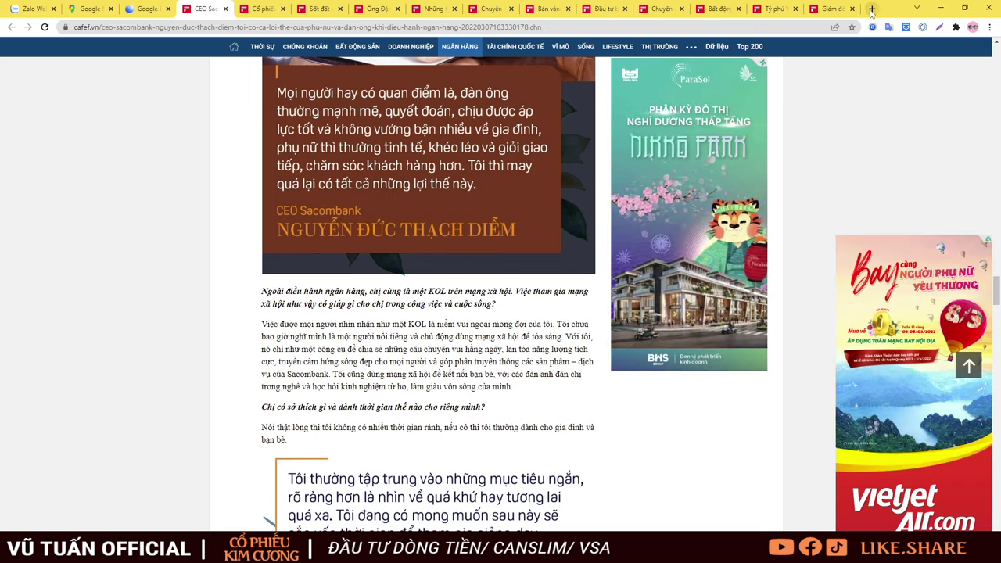
Open chungkhoanhomnay.com in a new Chrome tab and go to its Khóa học đầu tư CANSLIM – VSA course page.
click(871, 9)
text(chungkhoanhomnay.com)
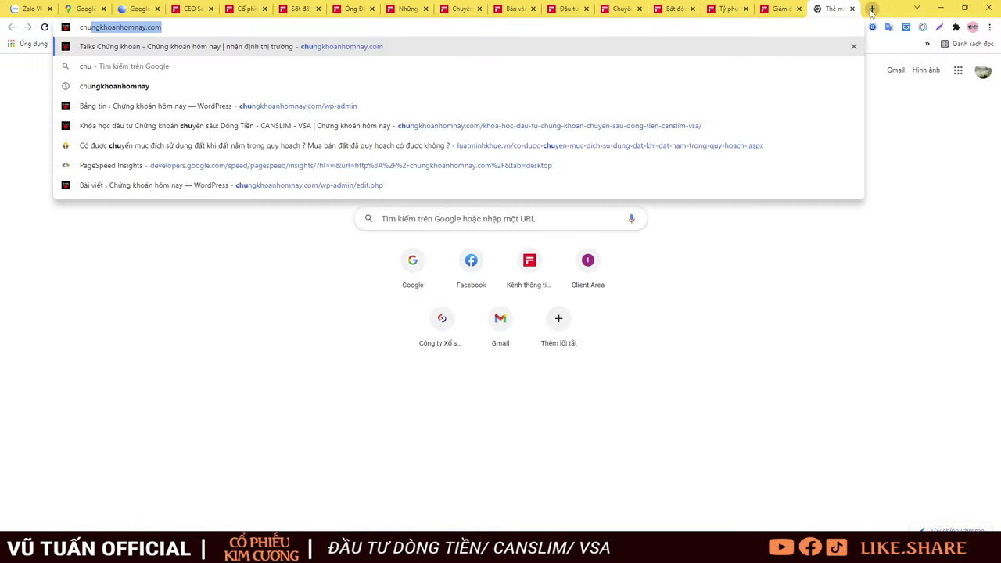
click(580, 49)
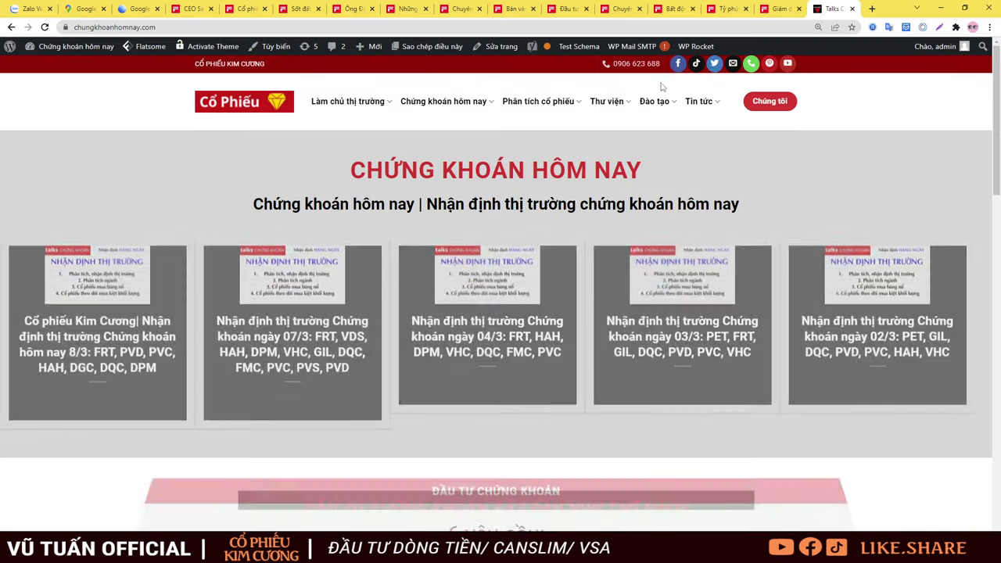
mouse_move(654, 107)
click(696, 136)
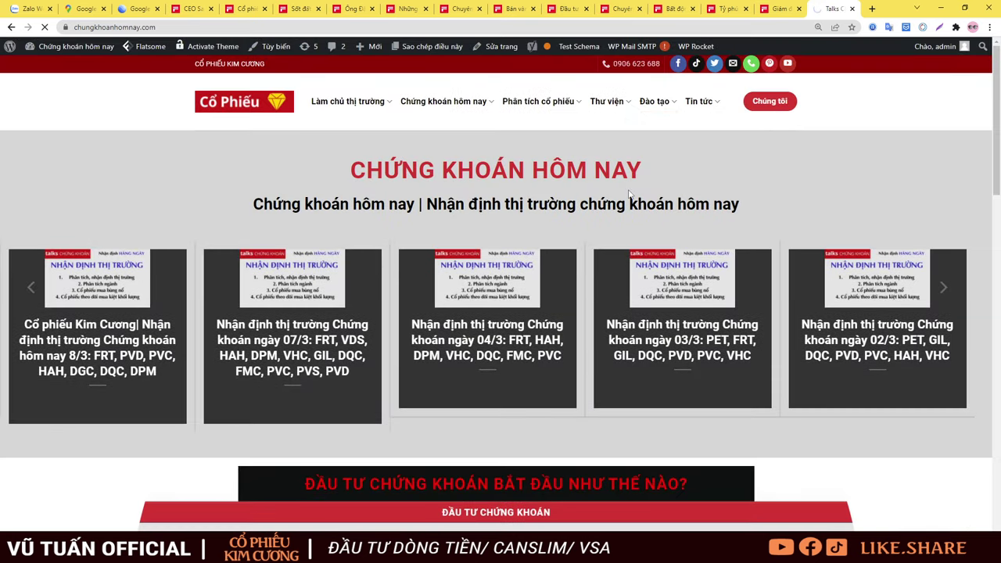
scroll(566, 229, down, 1)
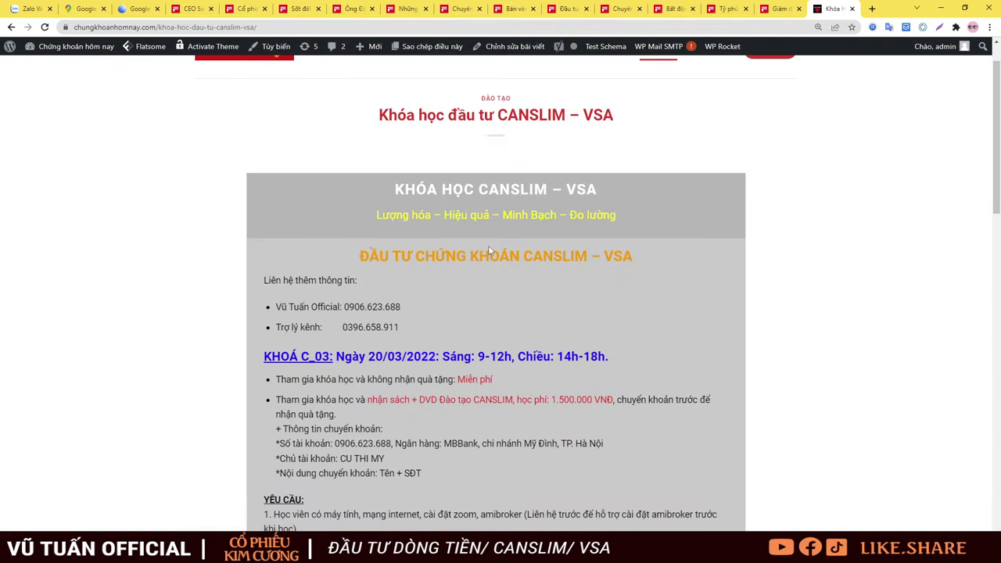
scroll(520, 281, up, 1)
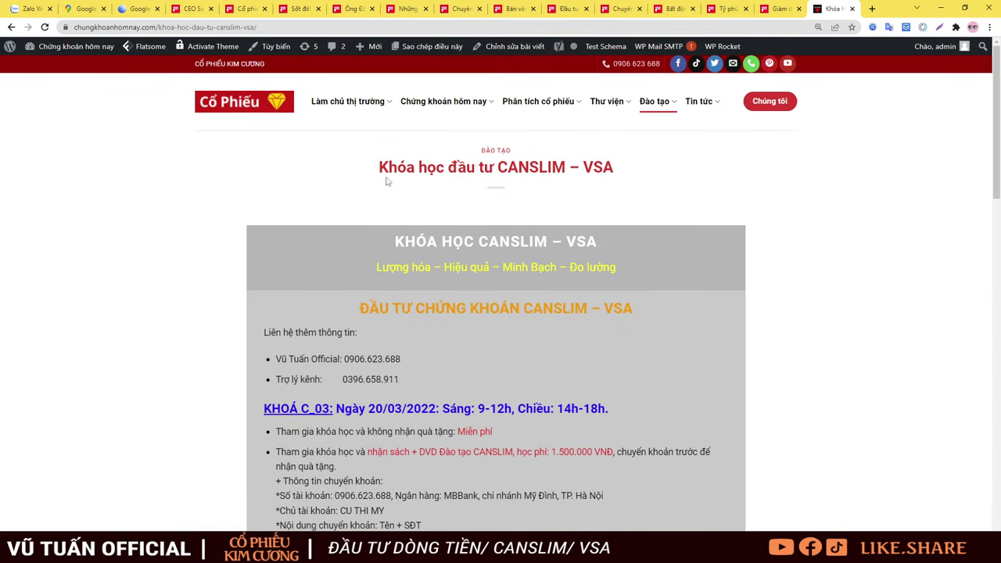
Highlight the words CANSLIM – VSA in the course page's title and clear the selection again.
drag(377, 167, 533, 390)
click(515, 338)
drag(499, 166, 615, 171)
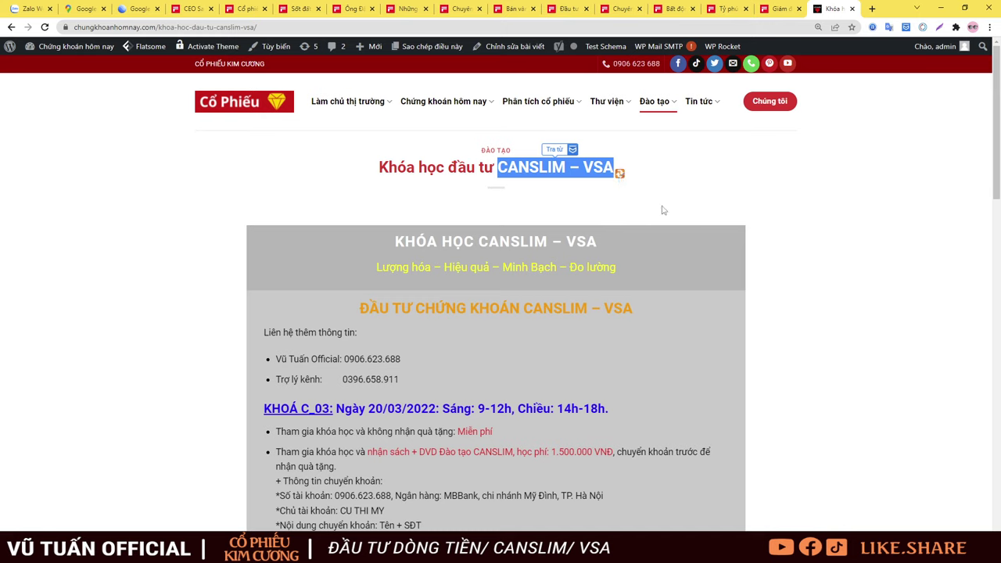
click(681, 176)
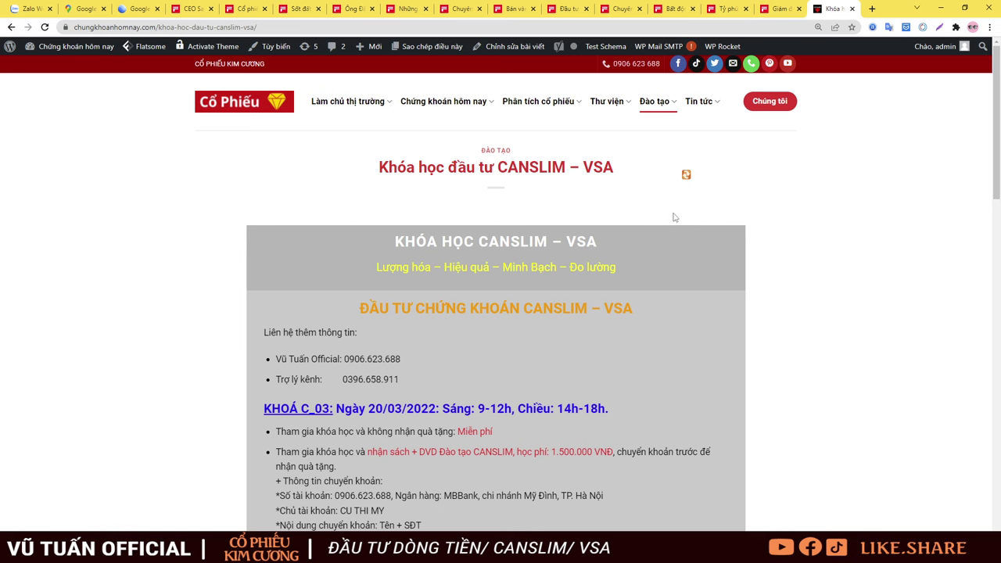
Highlight the KHOÁ C_03 schedule of 20/03/2022, the paid option with book and DVD, and the free participation option.
scroll(359, 330, down, 2)
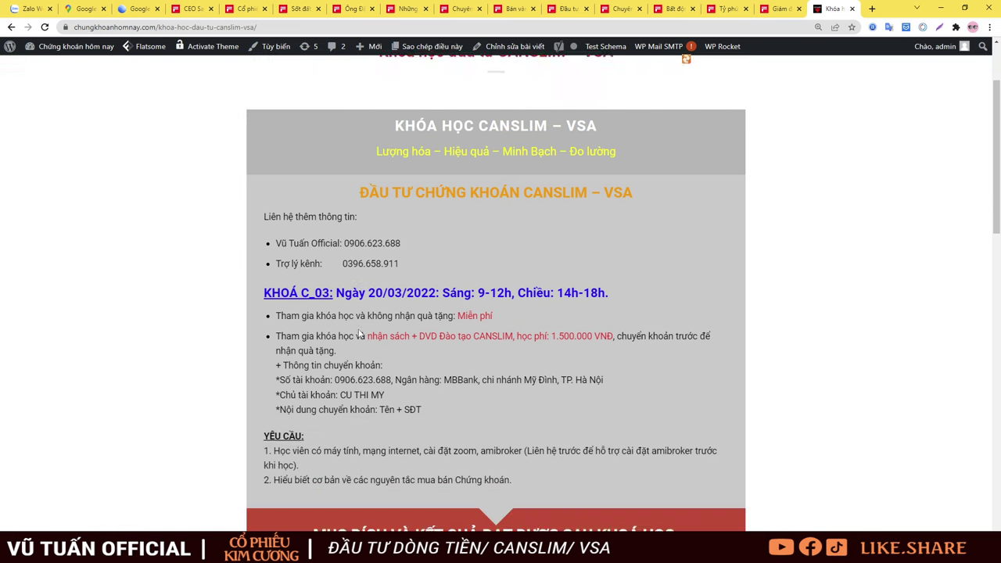
drag(345, 252, 632, 258)
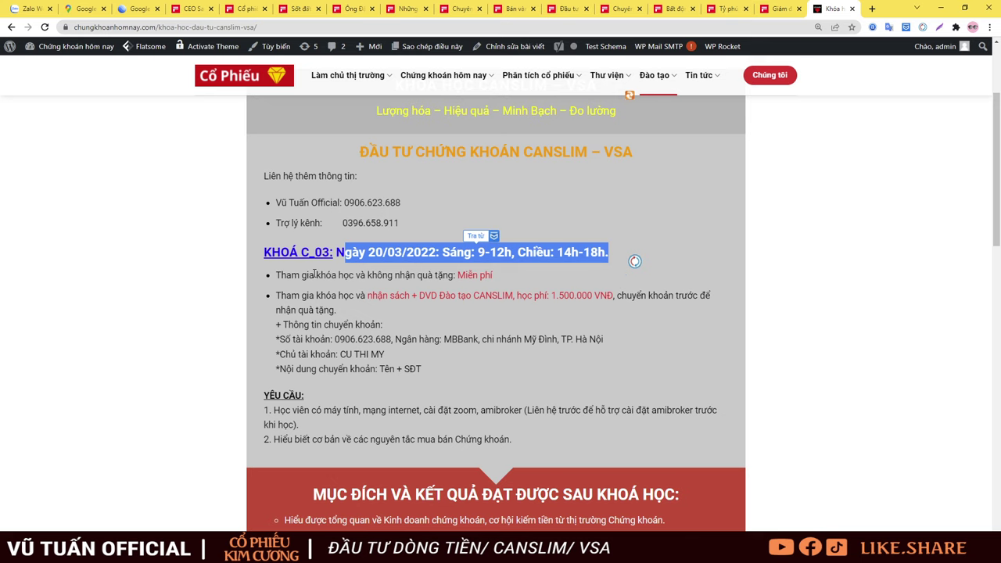
click(505, 279)
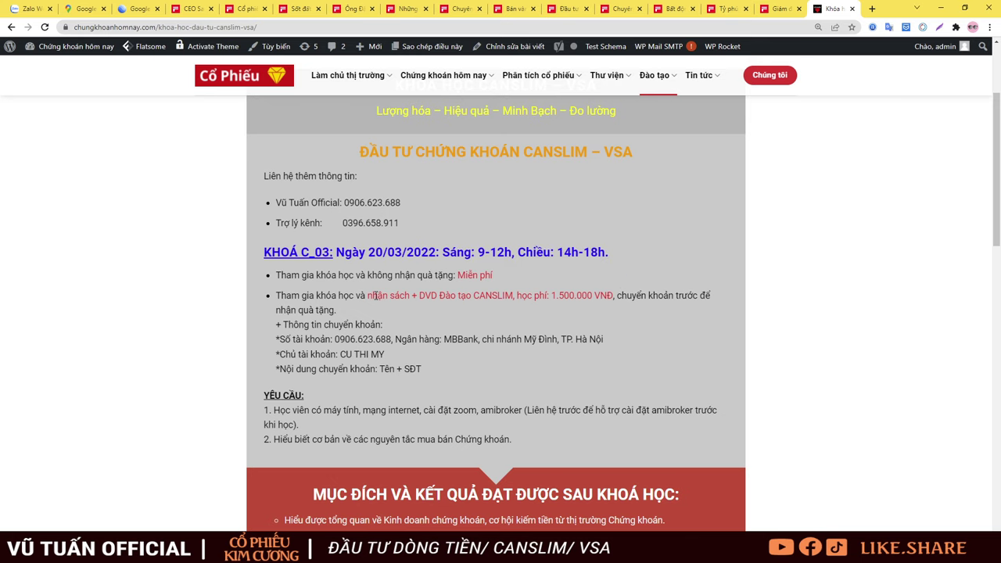
drag(372, 295, 439, 308)
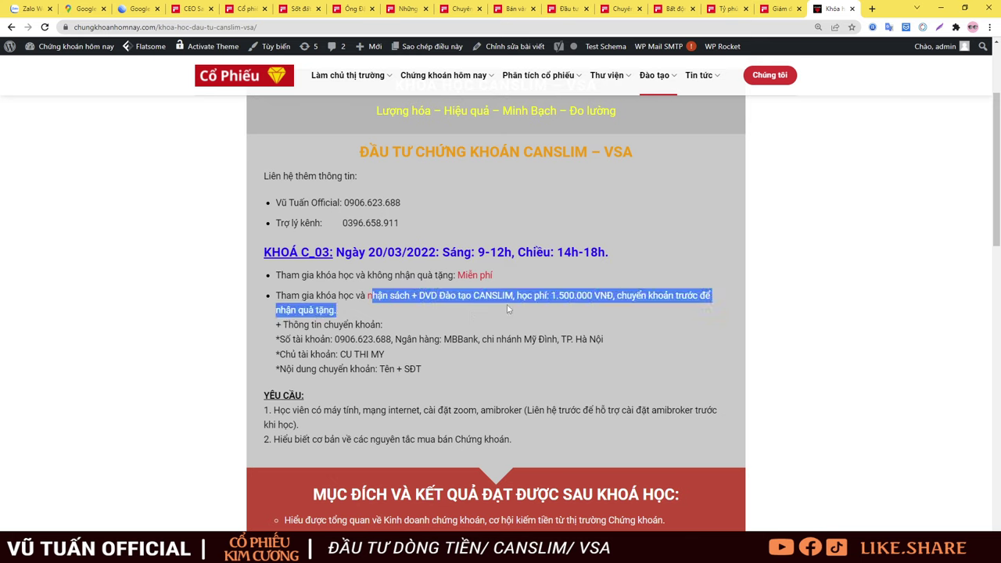
click(457, 323)
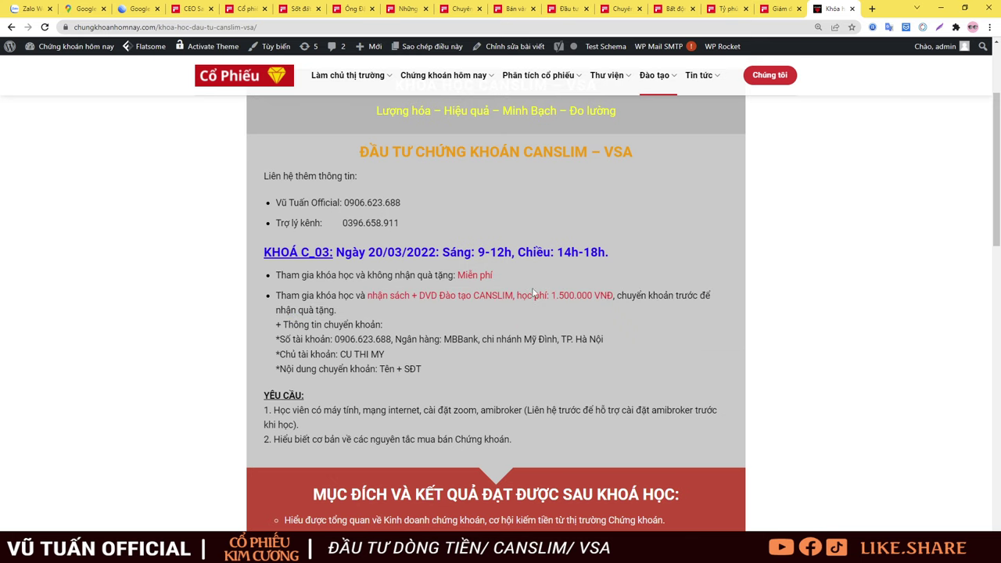
drag(494, 276, 291, 276)
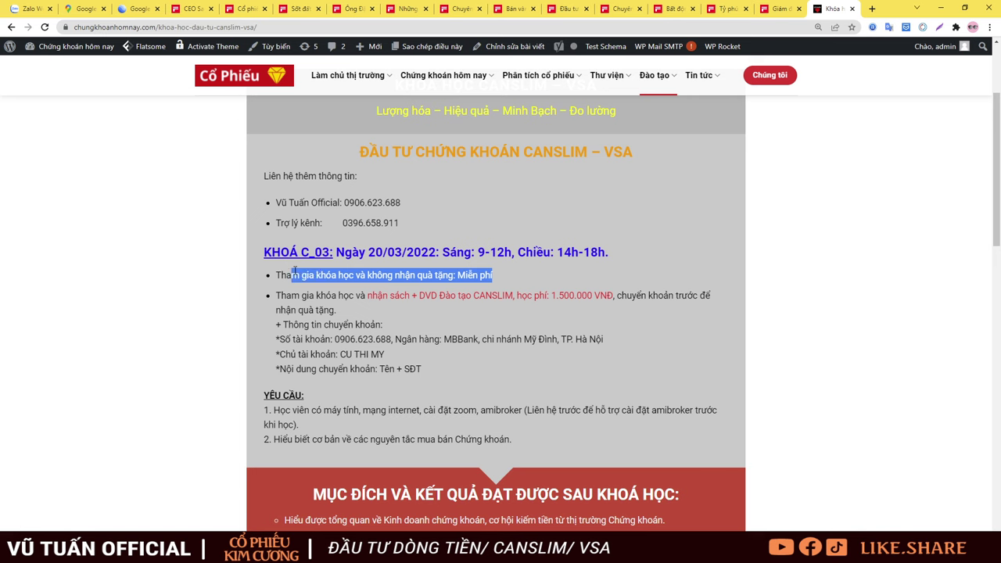
Read the course requirements, the expected results and the nine-point course content down to the Đăng ký khóa học button.
scroll(492, 333, down, 2)
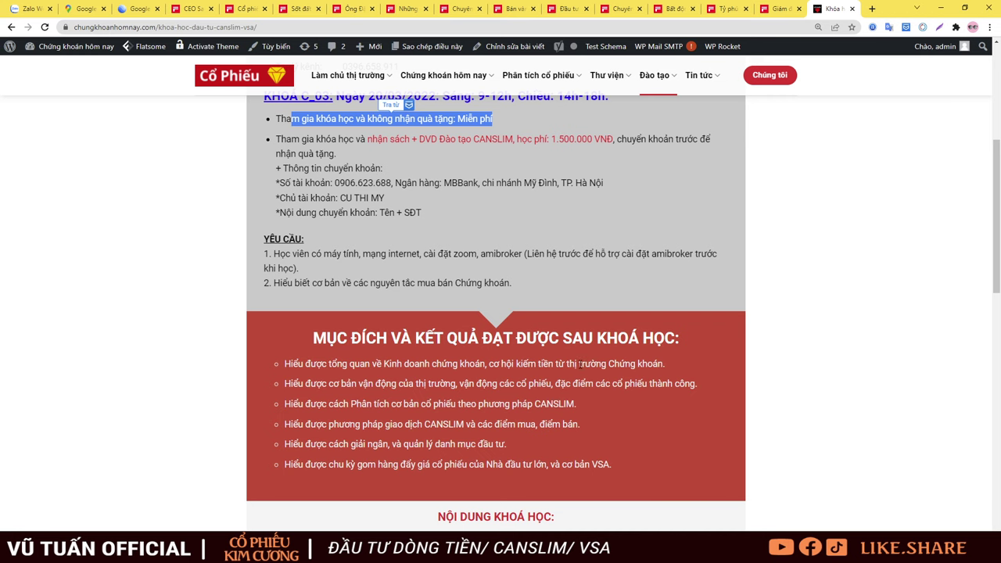
scroll(579, 364, down, 1)
scroll(579, 371, down, 1)
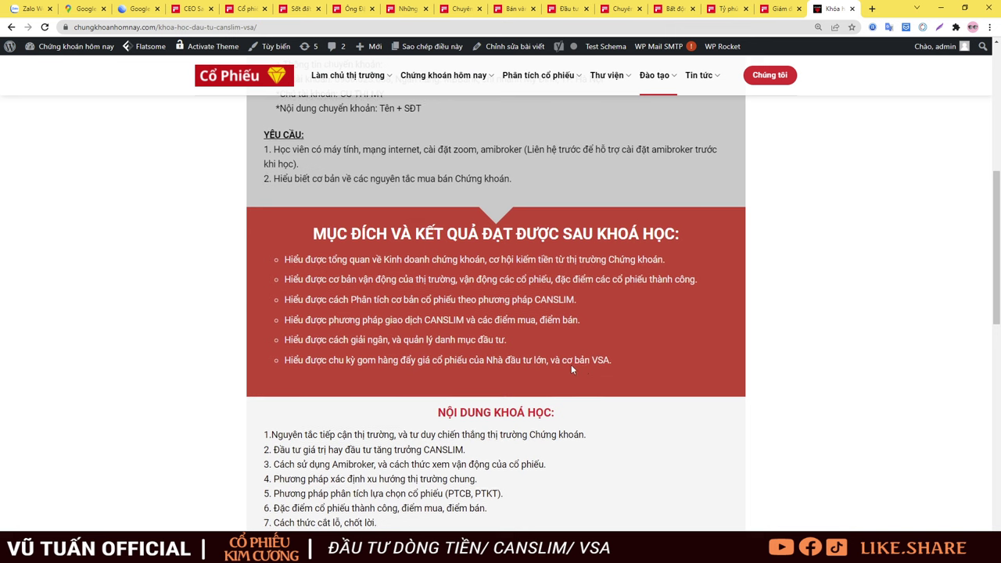
scroll(588, 322, down, 2)
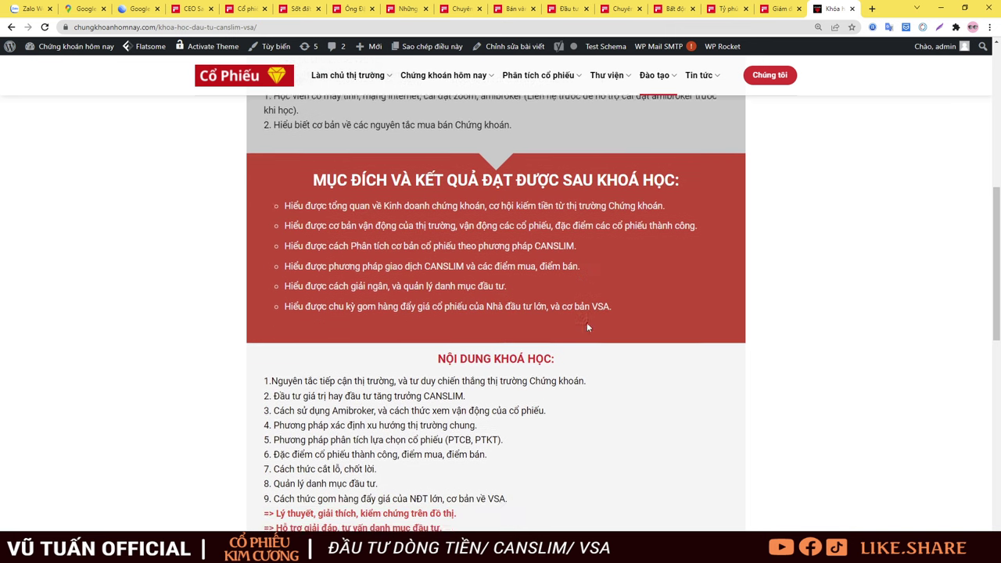
scroll(356, 356, down, 1)
scroll(357, 356, down, 1)
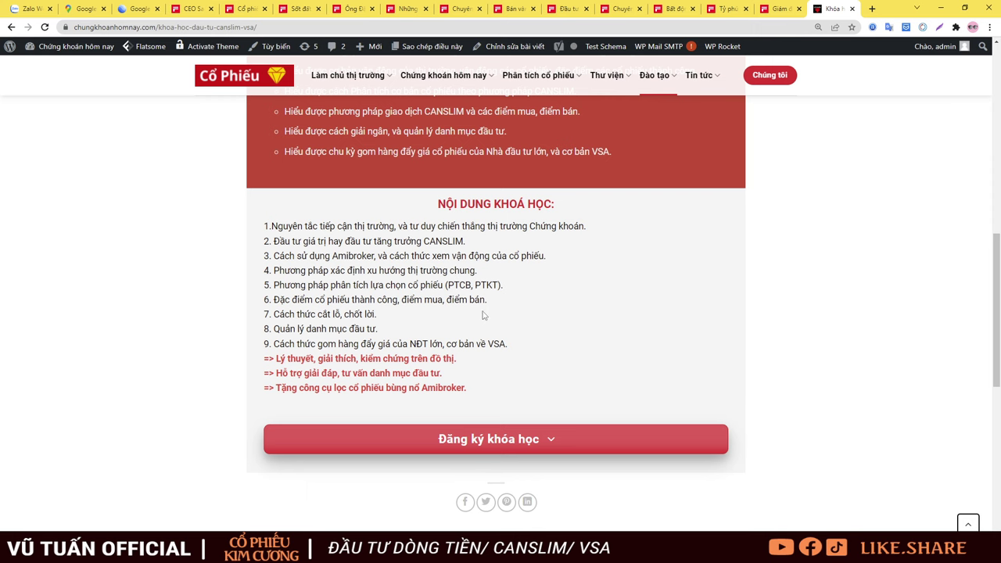
scroll(500, 313, up, 5)
scroll(327, 328, down, 5)
scroll(594, 349, up, 7)
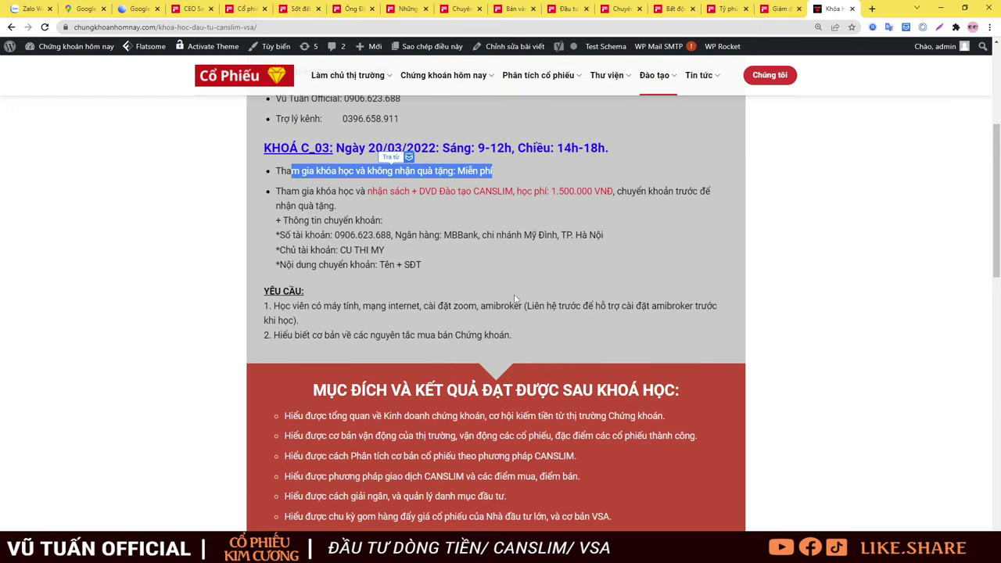
Return to the Excel workbook and highlight the Kim Cương ratings and the Thủng MA10 sell signals for stocks AAS to PVT.
key(alt+Tab)
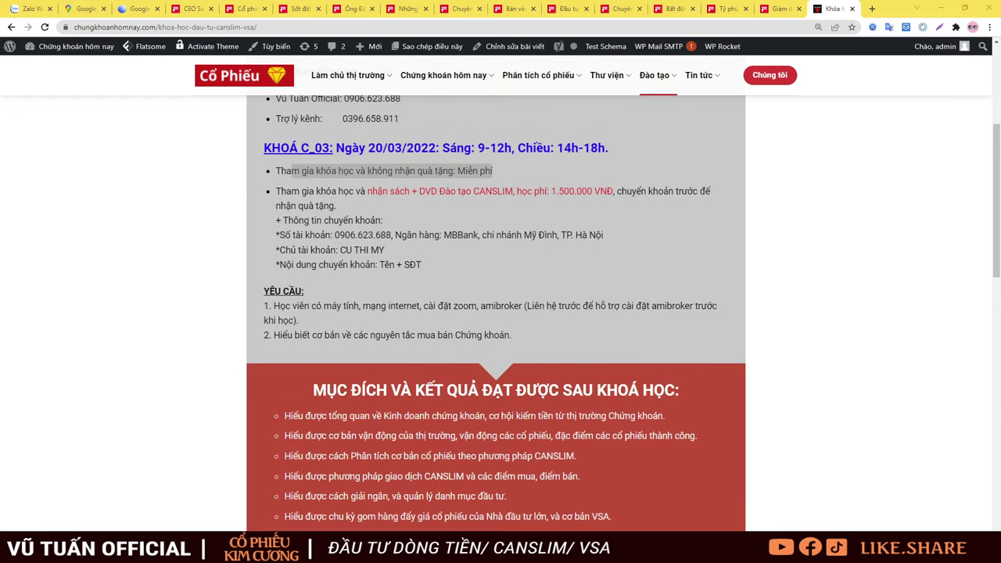
drag(72, 227, 647, 443)
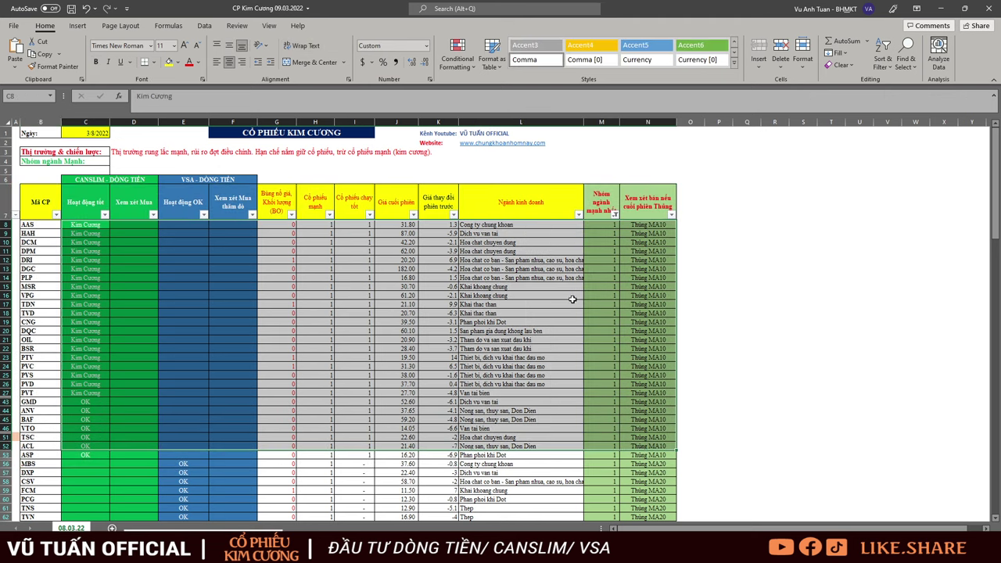
click(85, 268)
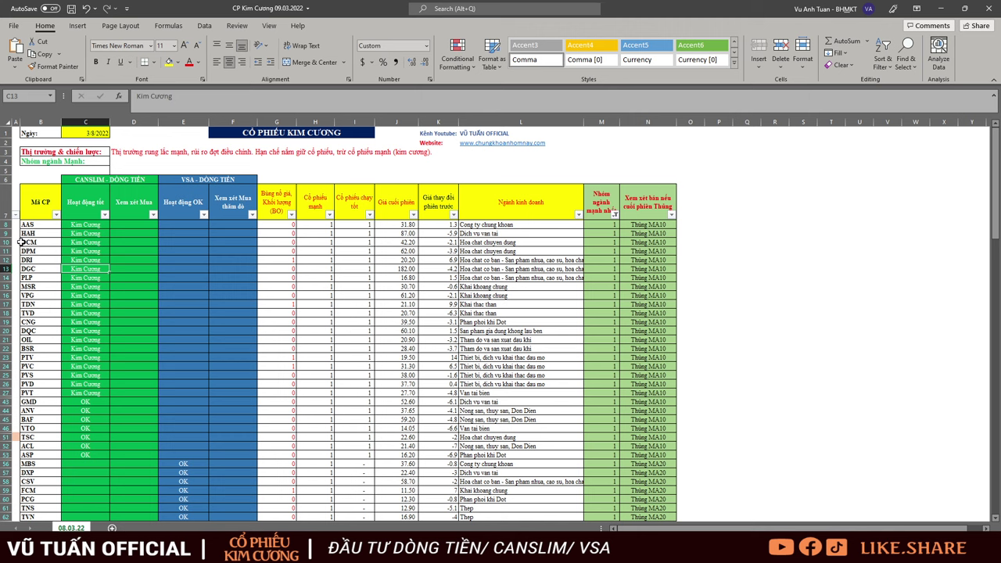
drag(26, 212, 749, 425)
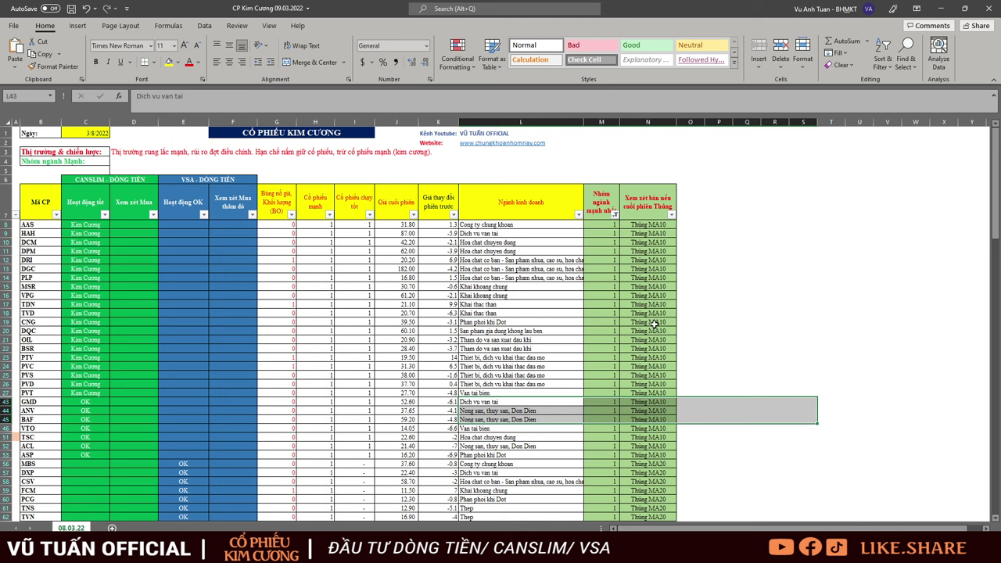
click(706, 351)
drag(87, 224, 77, 393)
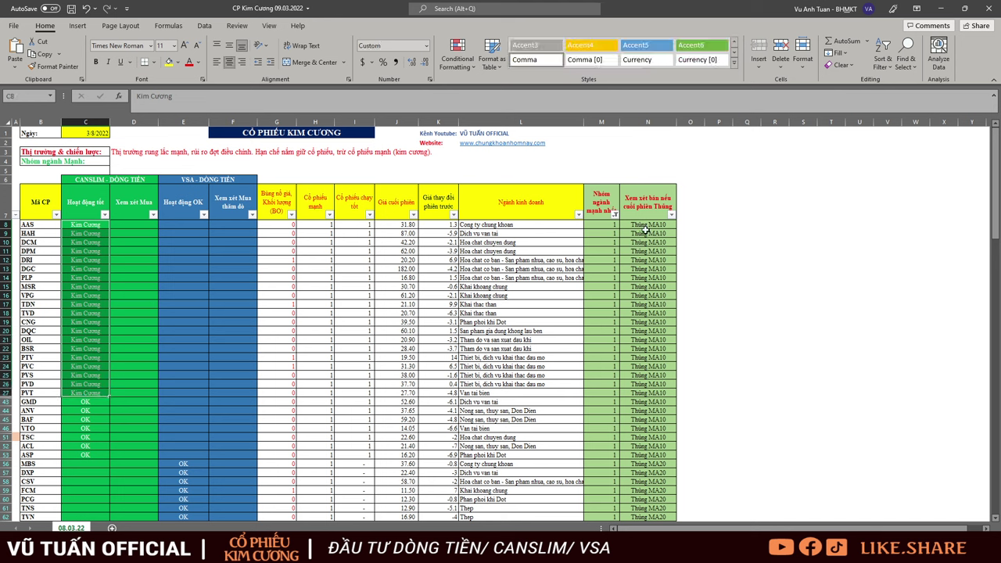
drag(646, 226, 643, 394)
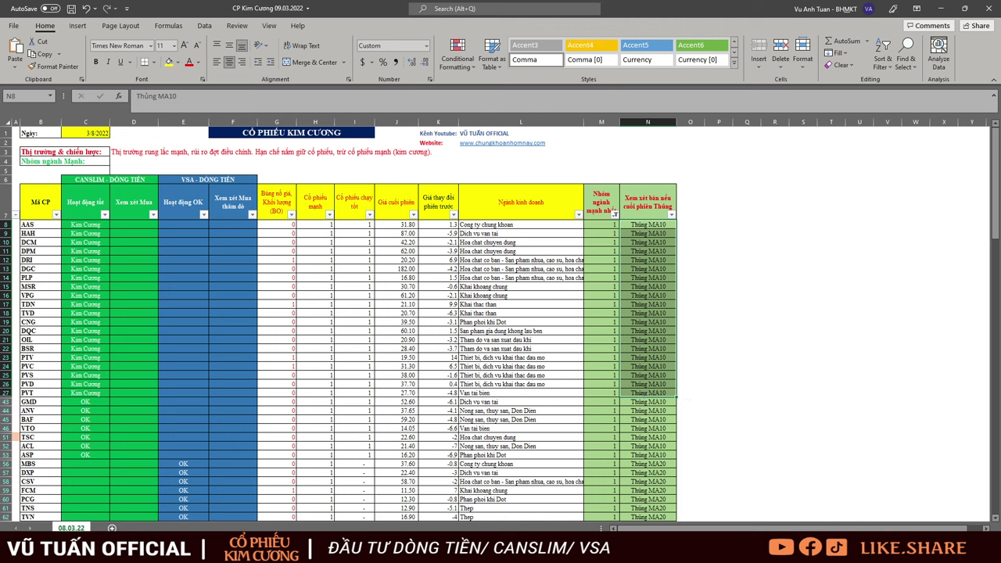
Review the CANSLIM – VSA course page in Chrome once more, and return to the Excel workbook with empty cell Q13 selected.
key(alt+Tab)
scroll(546, 371, up, 3)
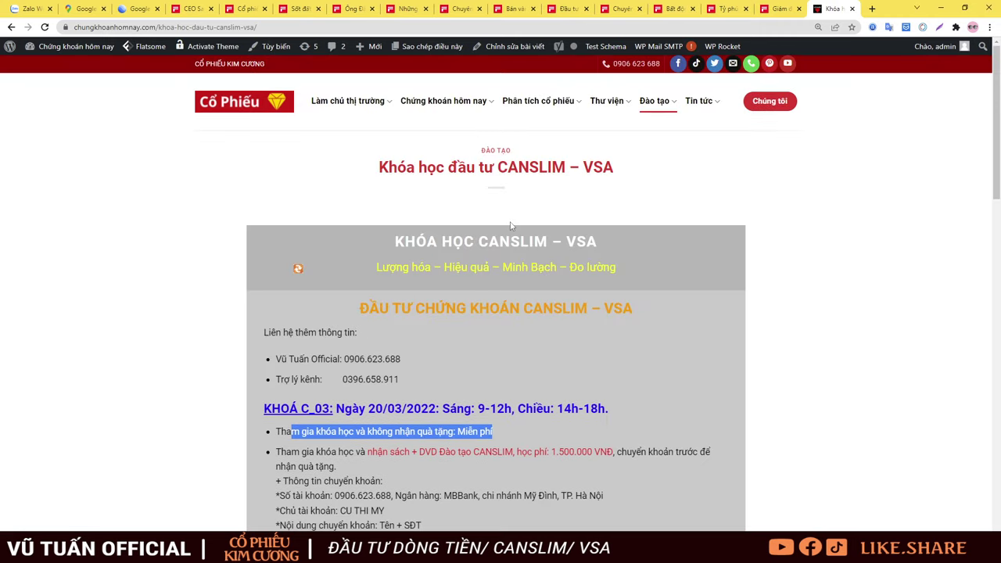
scroll(545, 371, down, 10)
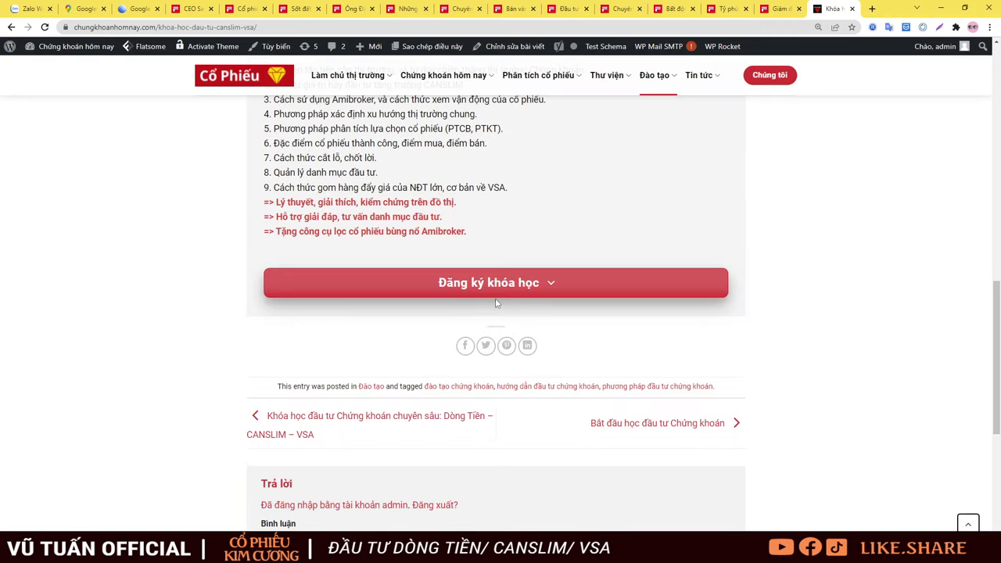
scroll(694, 235, up, 2)
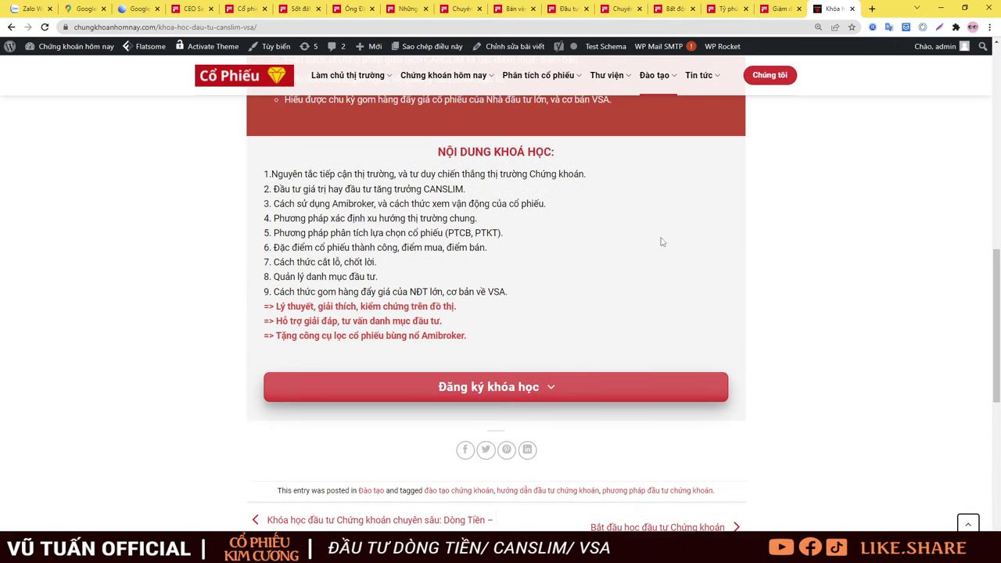
scroll(537, 304, up, 4)
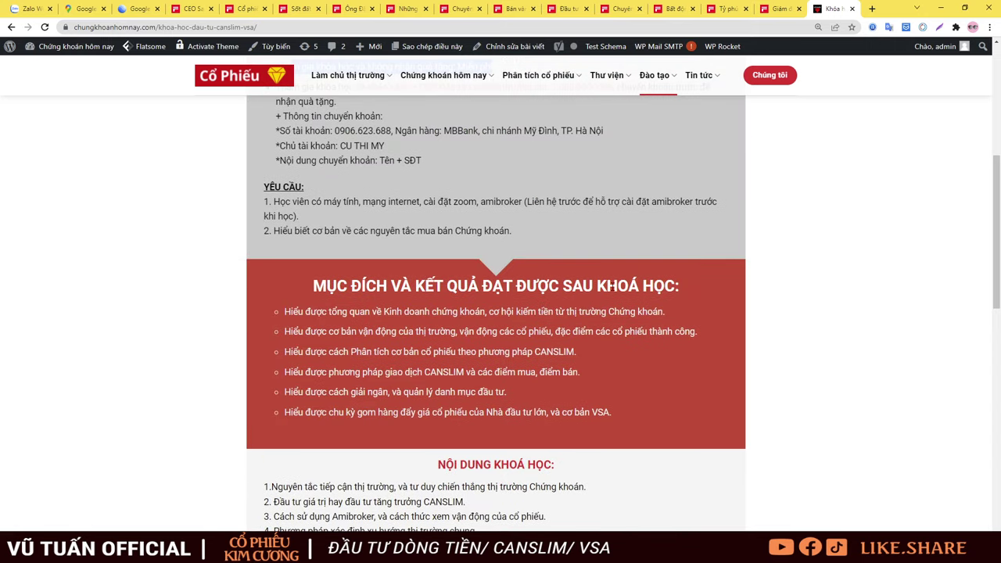
scroll(613, 287, up, 1)
click(942, 8)
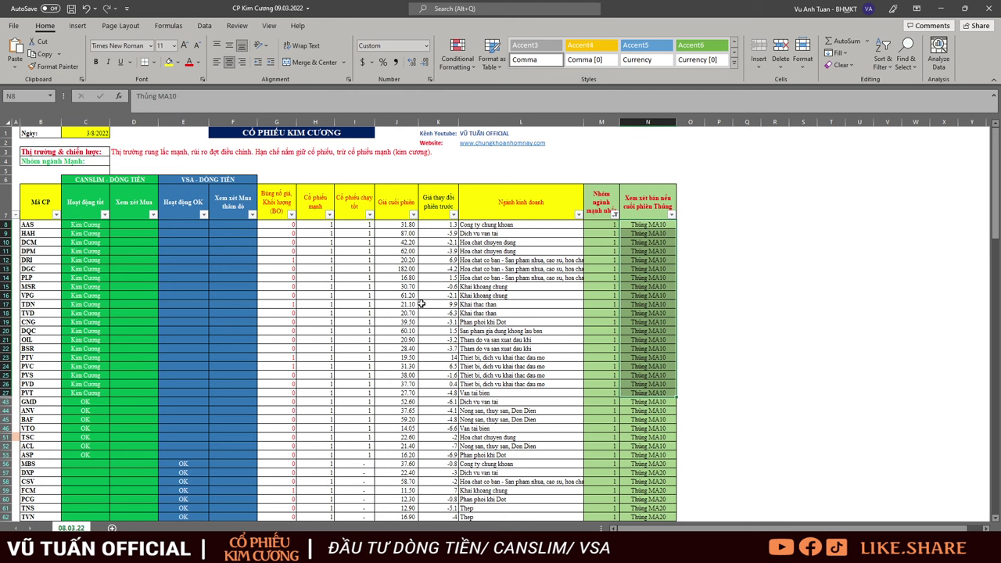
click(754, 269)
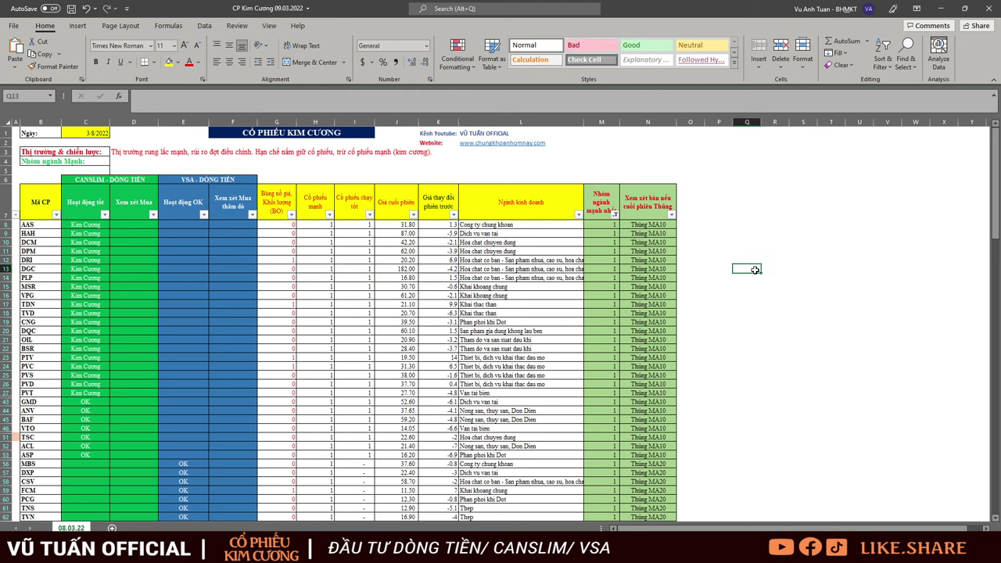